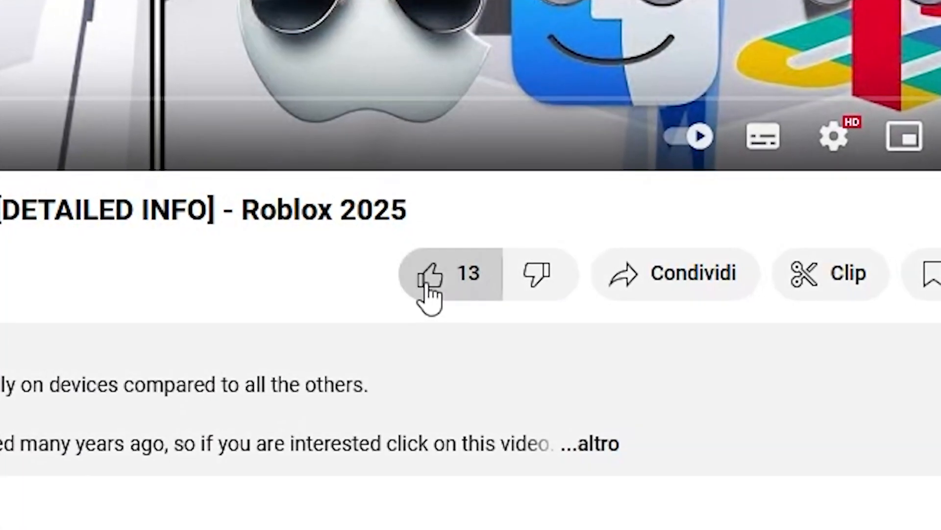
# Step: Like the Android Roblox video and subscribe to The Atom with notifications set to Tutte
pyautogui.click(430, 294)
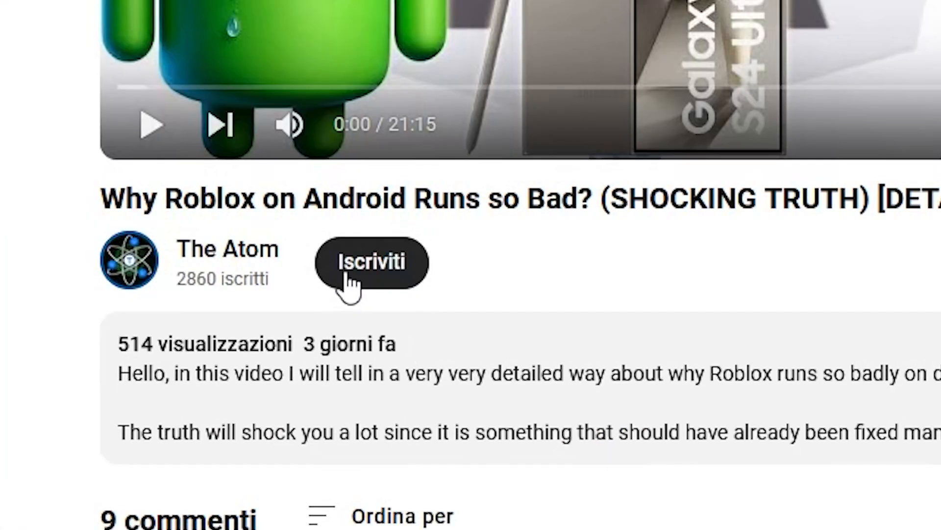
pyautogui.click(346, 280)
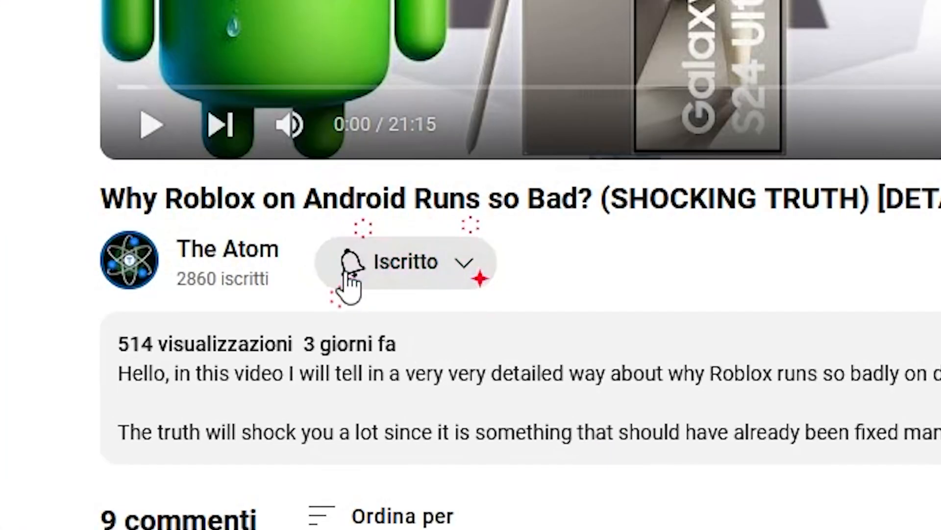
pyautogui.click(429, 279)
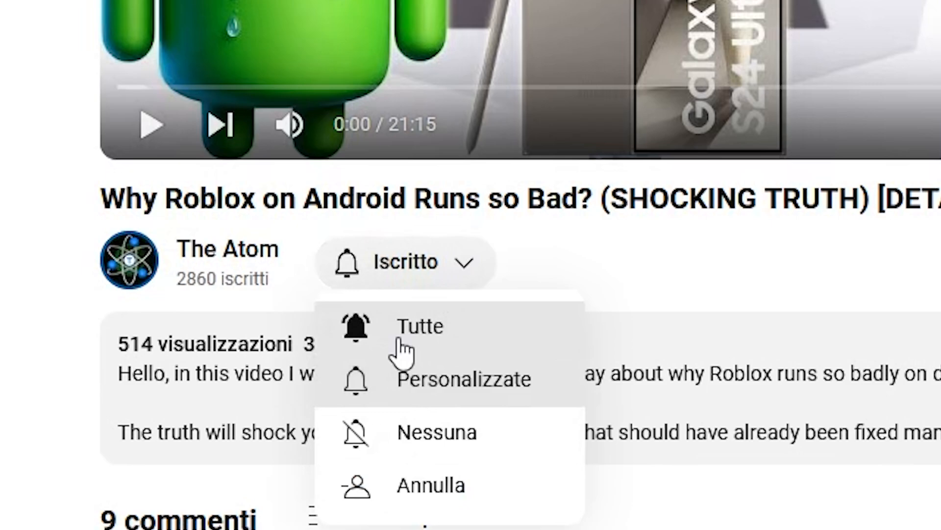
pyautogui.click(436, 339)
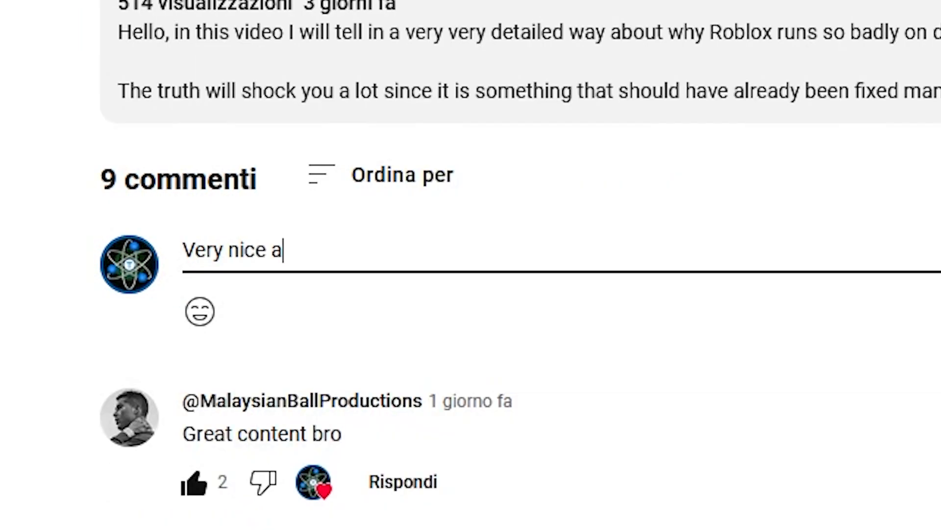
# Step: Write the comment "Very nice and well explained video, I hope Roblox will for sure switch to Vulkan API on Android Devices, Keep Going 💪 😉"
pyautogui.write('nd')
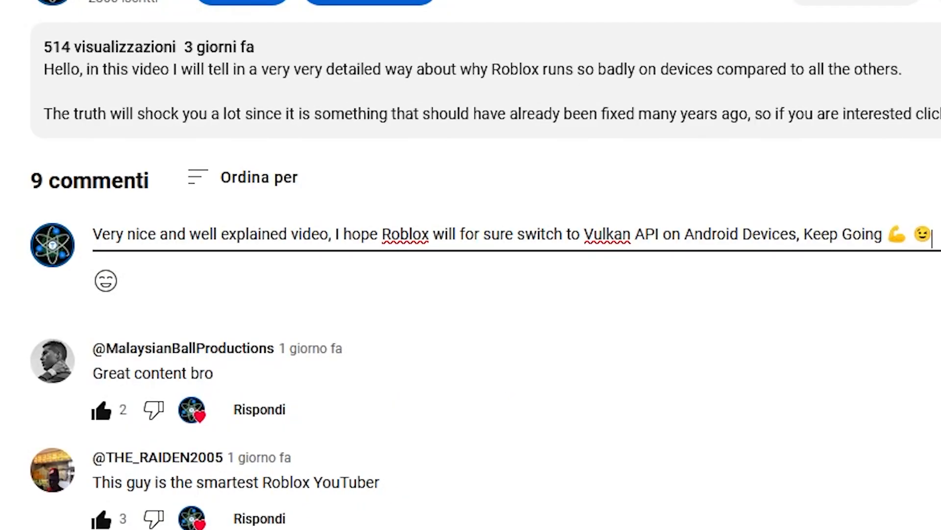
pyautogui.moveTo(934, 238); pyautogui.dragTo(87, 257)
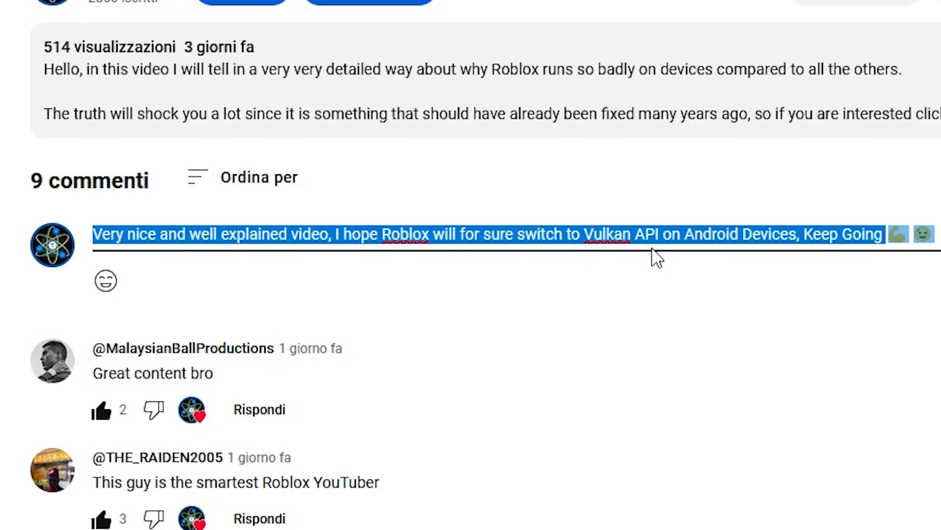
pyautogui.click(641, 269)
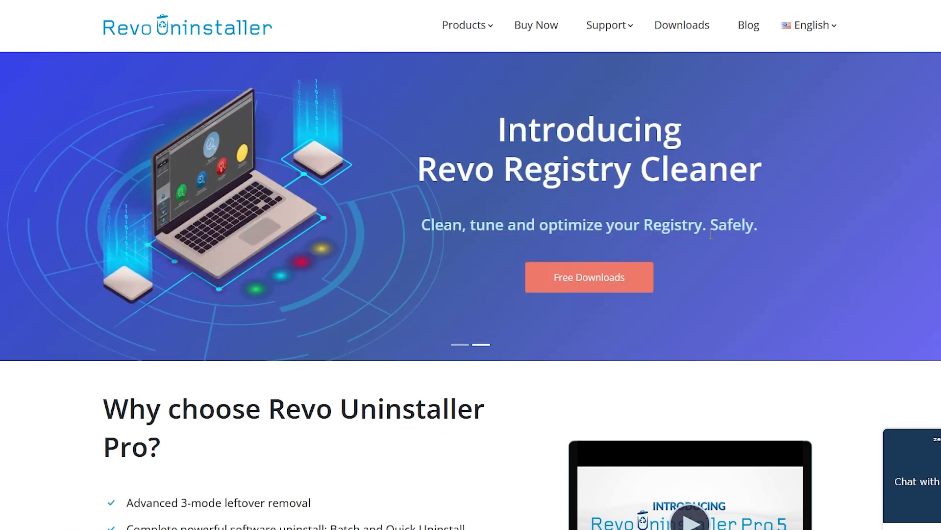
# Step: Go to the Revo downloads page and download the free edition of Revo Uninstaller
pyautogui.click(621, 284)
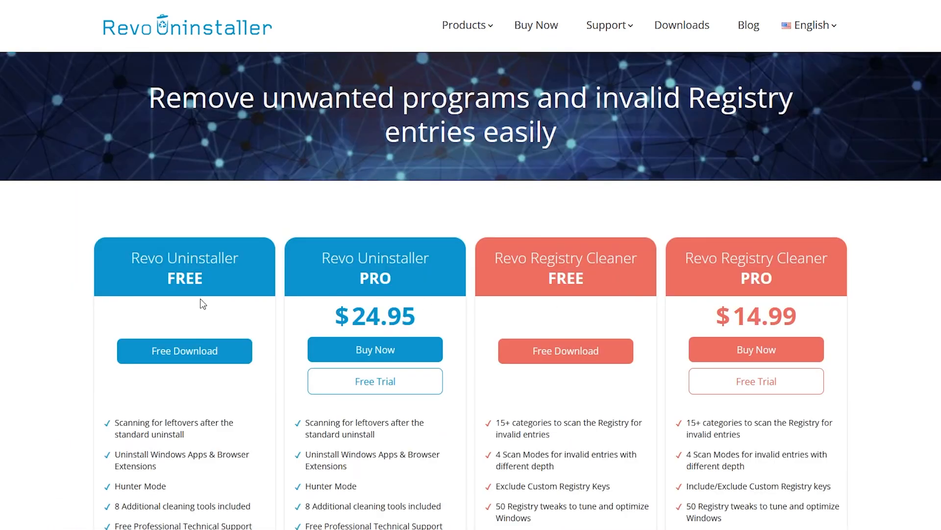
pyautogui.scroll(-4, 203, 304)
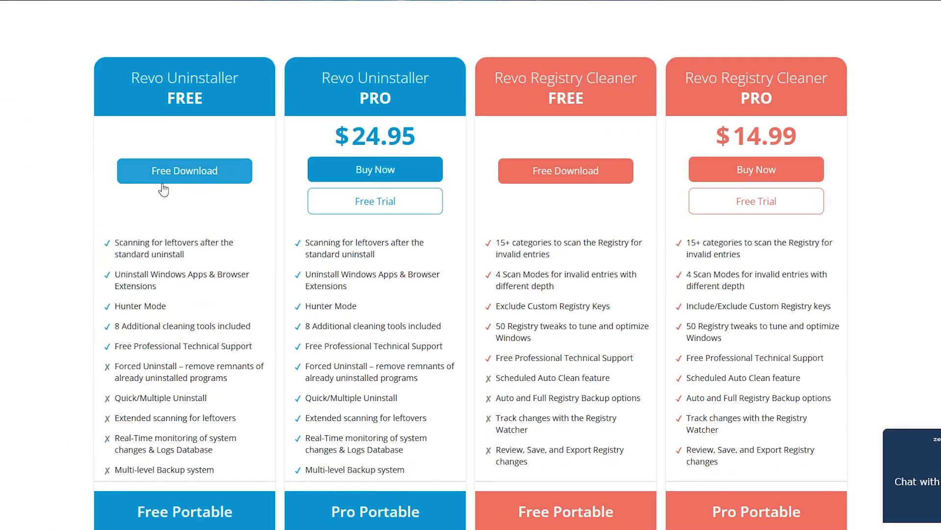
pyautogui.click(195, 175)
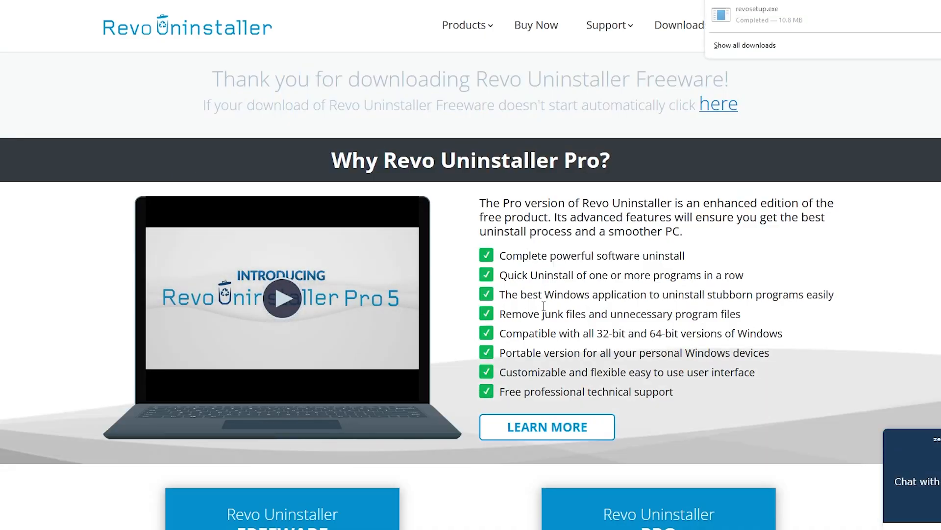
# Step: Run revosetup.exe and install Revo Uninstaller in English, accepting the license agreement and the default location and tasks
pyautogui.click(759, 12)
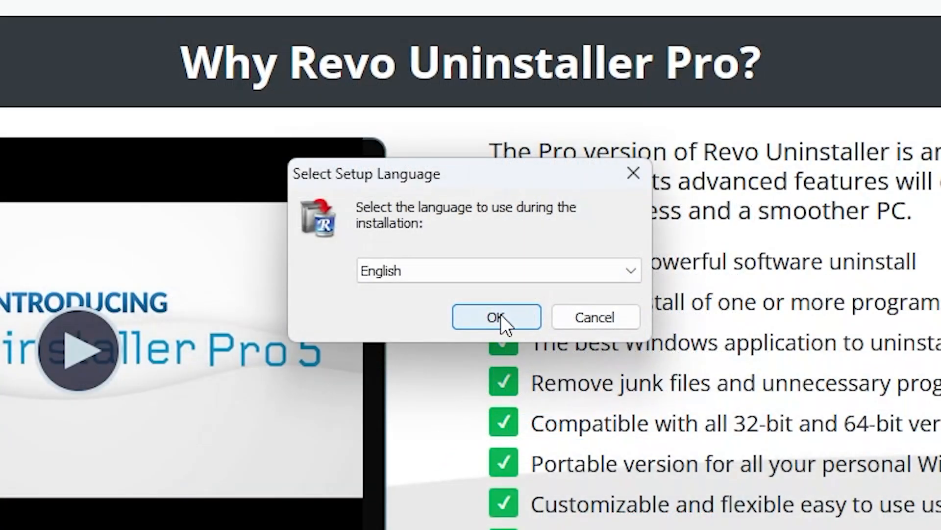
pyautogui.click(500, 314)
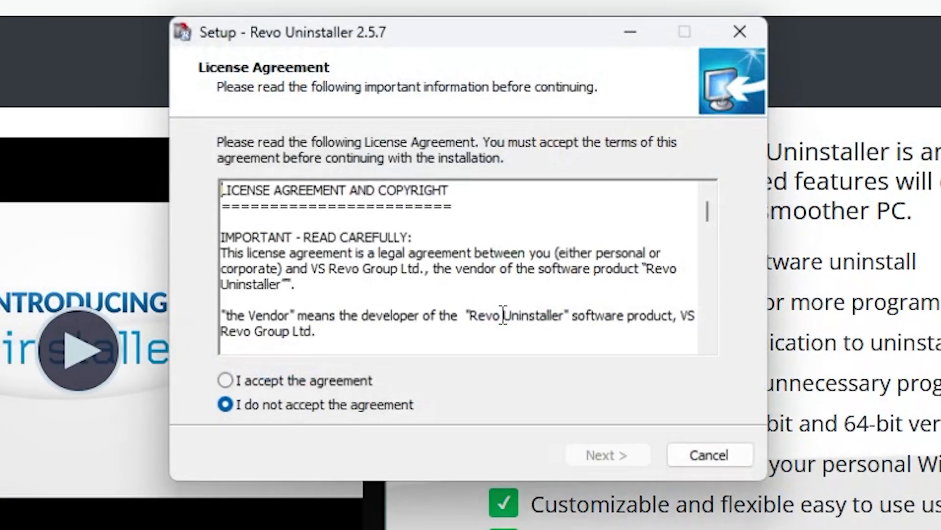
pyautogui.click(370, 381)
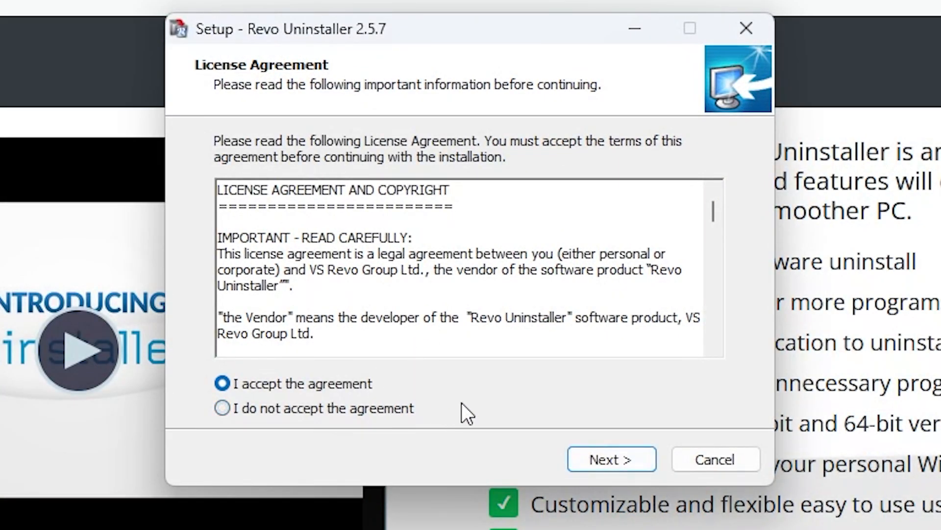
pyautogui.click(594, 458)
pyautogui.click(611, 464)
pyautogui.click(611, 464)
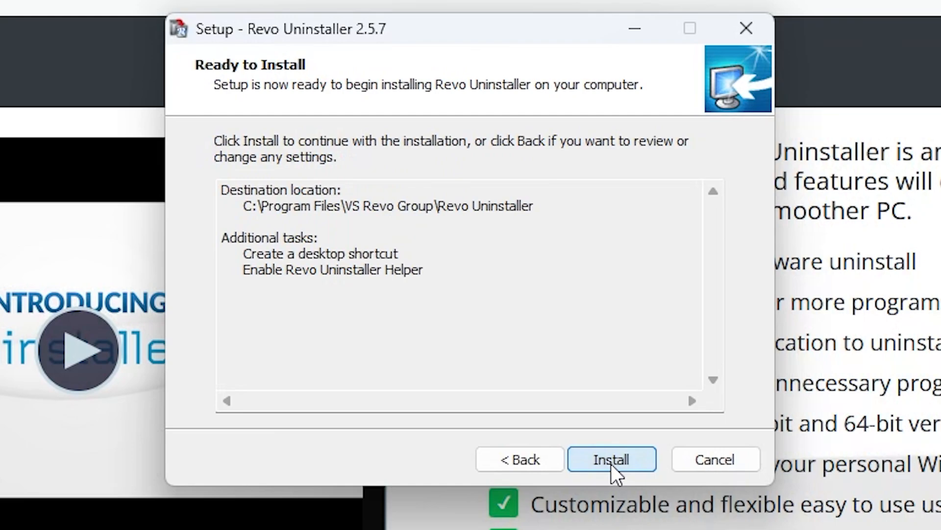
pyautogui.click(611, 460)
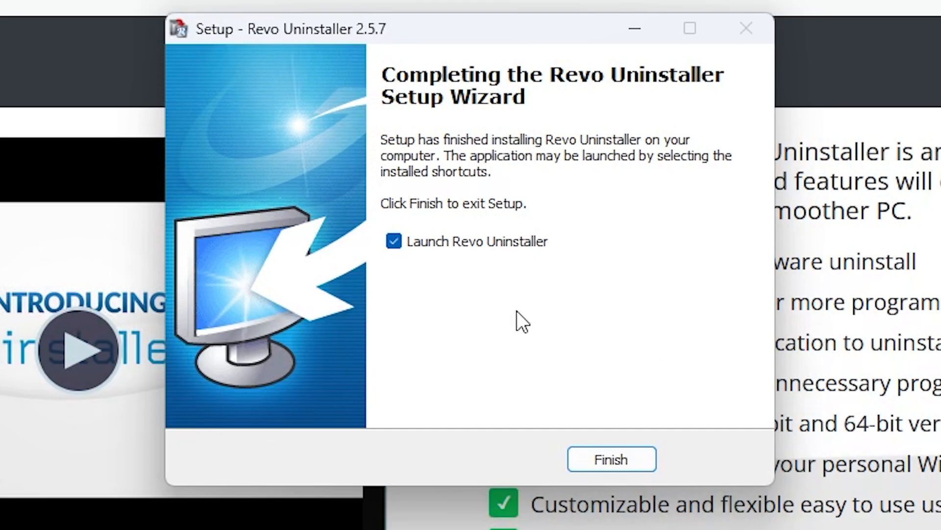
# Step: Finish the setup with Launch Revo Uninstaller enabled, then dismiss the promotional offer and close the thank-you page
pyautogui.click(612, 459)
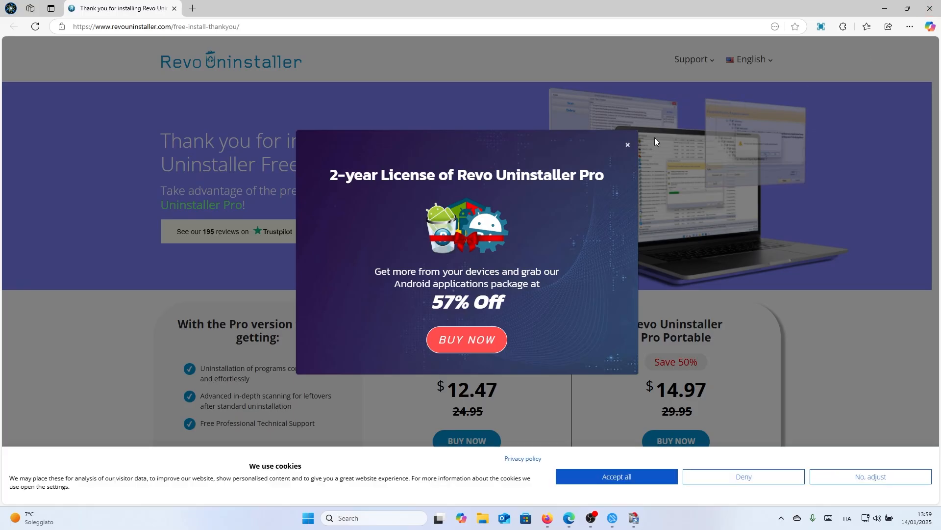
pyautogui.click(628, 144)
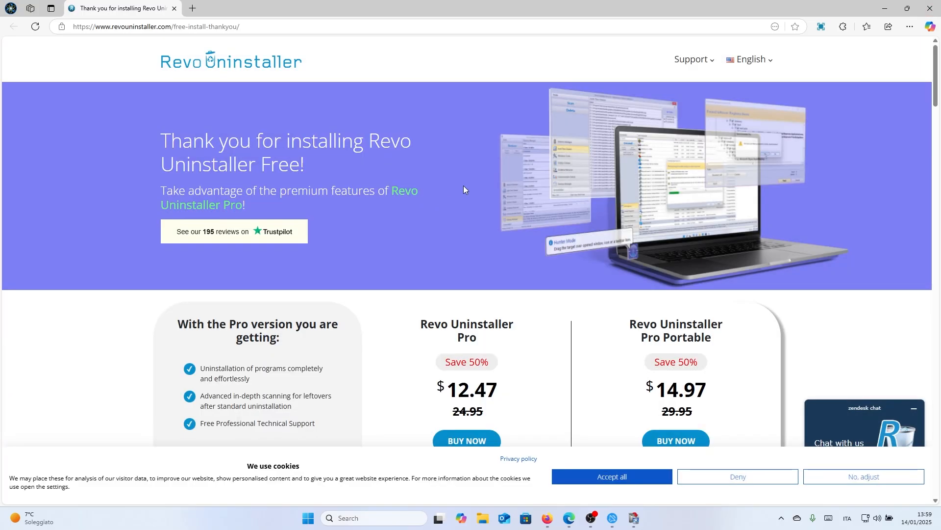
pyautogui.click(930, 9)
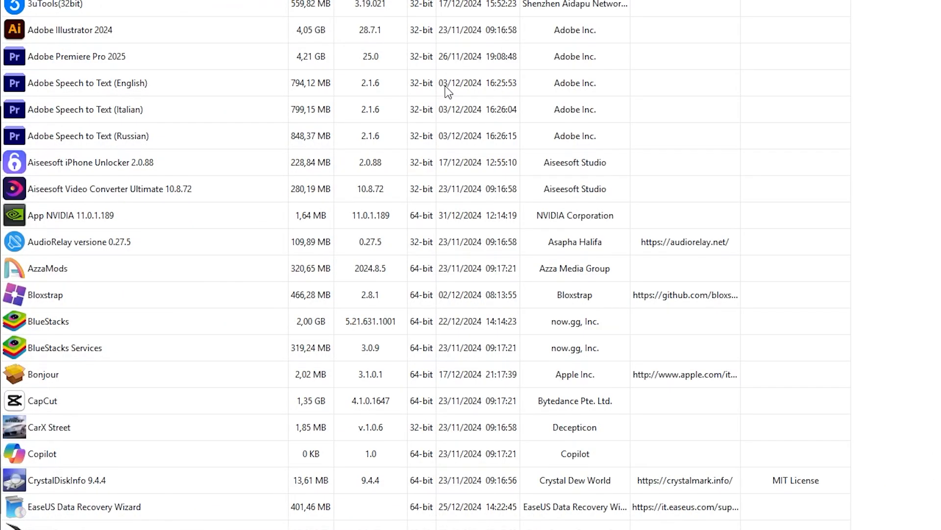
# Step: Uninstall Roblox Player from the list of installed programs, keeping the system restore point option enabled
pyautogui.scroll(-6, 151, 328)
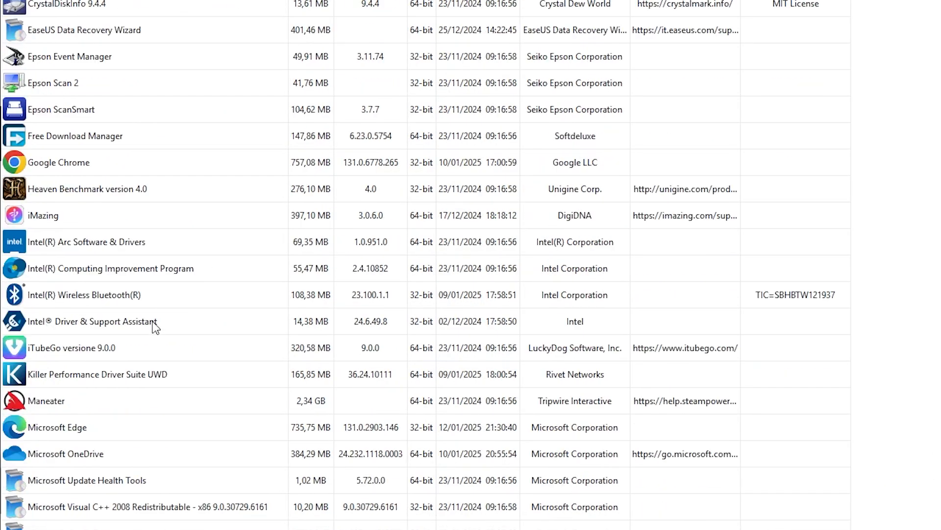
pyautogui.scroll(-7, 156, 328)
pyautogui.click(95, 479)
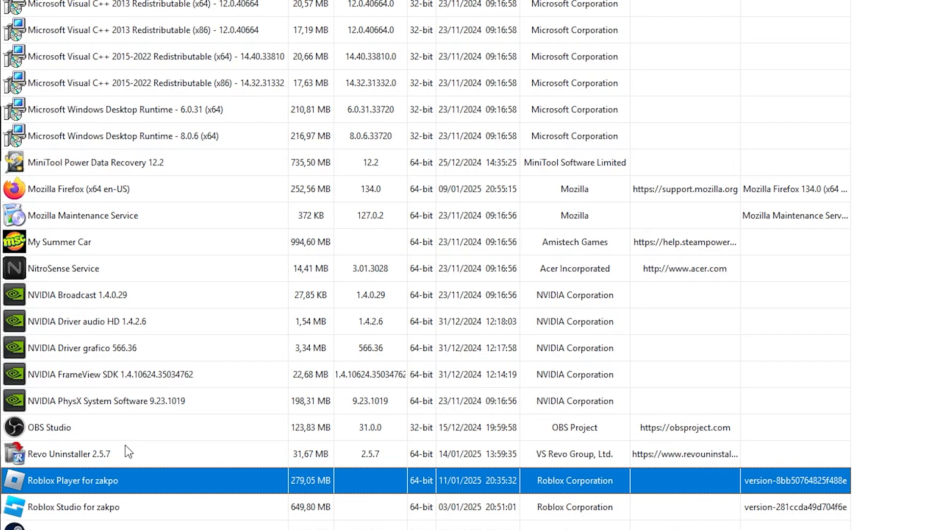
pyautogui.rightClick(113, 485)
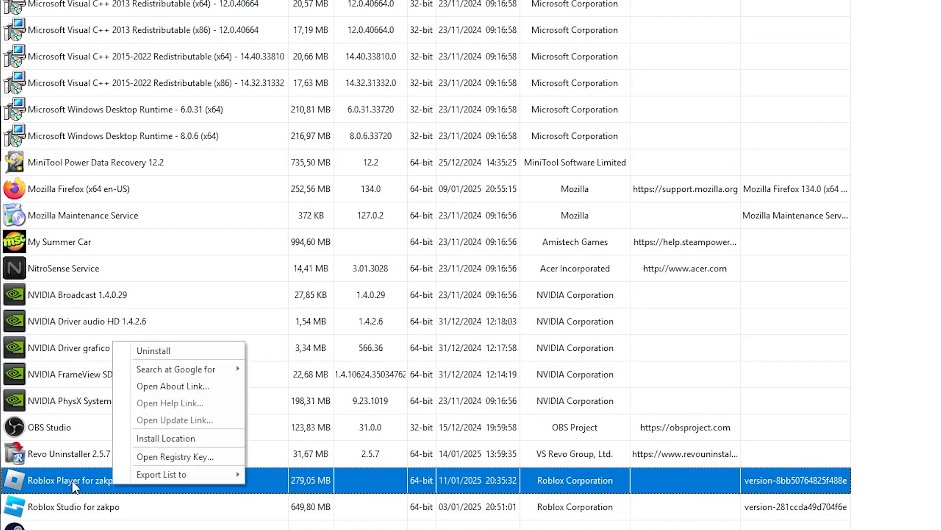
pyautogui.click(175, 352)
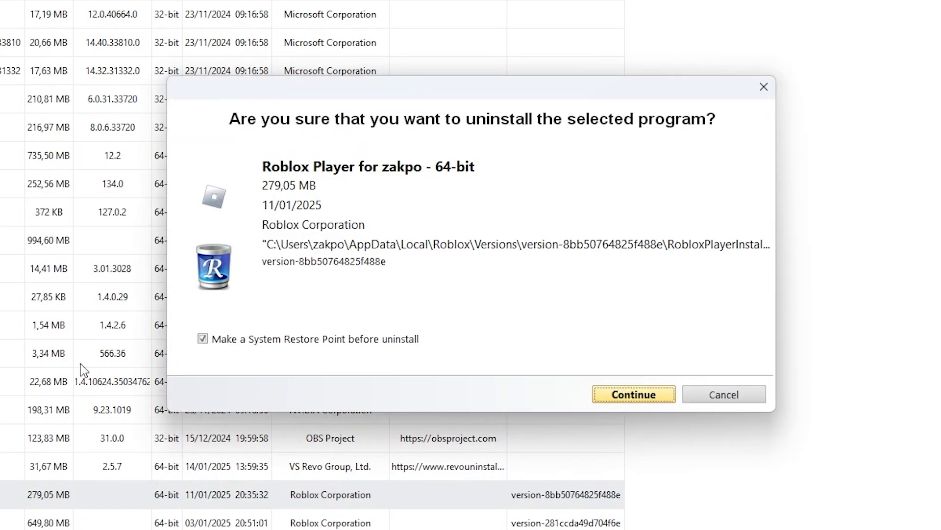
pyautogui.click(250, 346)
pyautogui.click(286, 336)
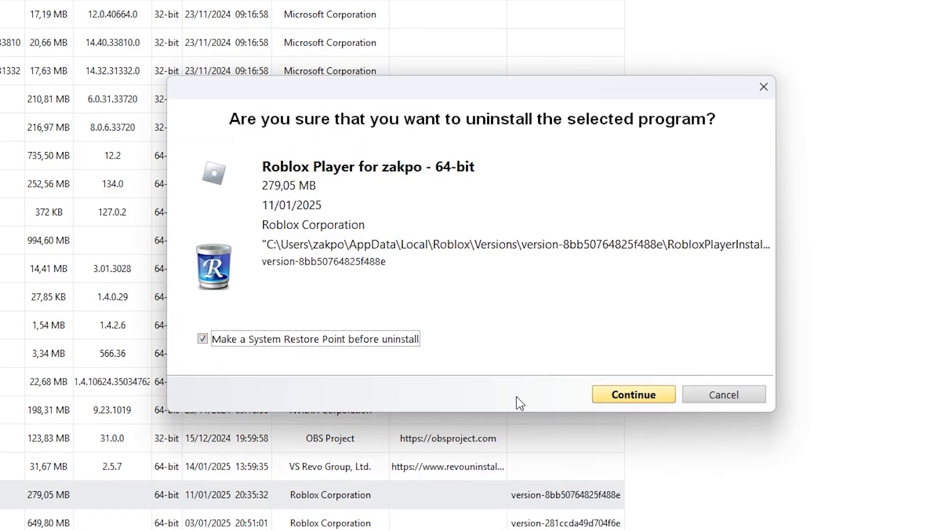
pyautogui.click(625, 399)
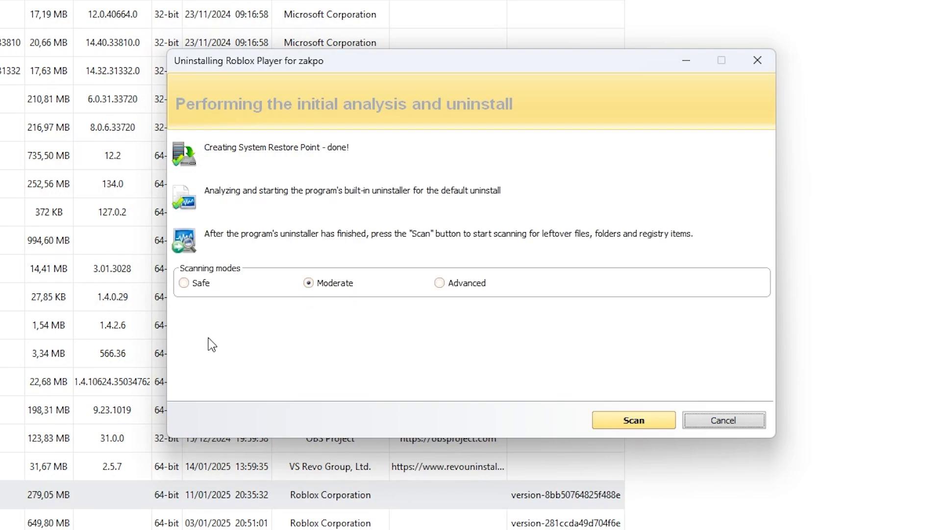
# Step: Scan for Roblox Player leftovers in Advanced mode and delete all the leftover registry items
pyautogui.click(438, 284)
pyautogui.click(640, 425)
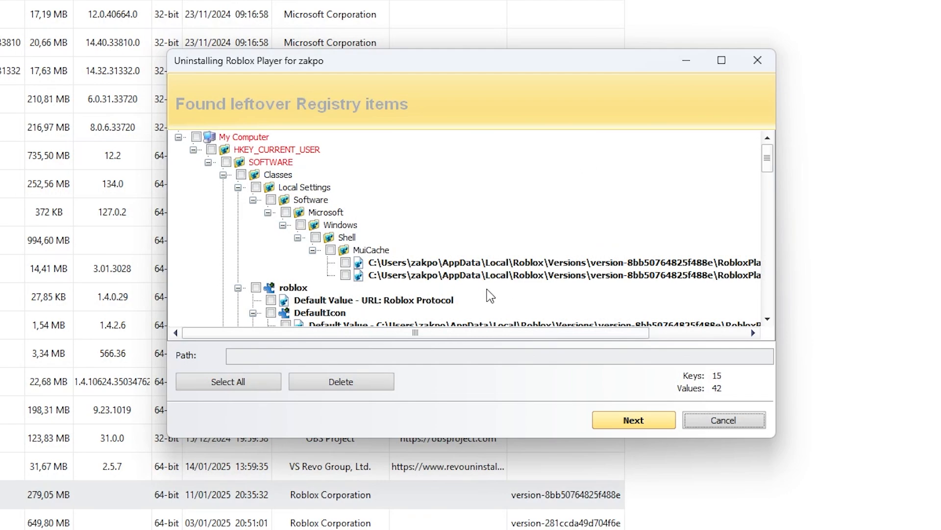
pyautogui.click(213, 387)
pyautogui.click(348, 388)
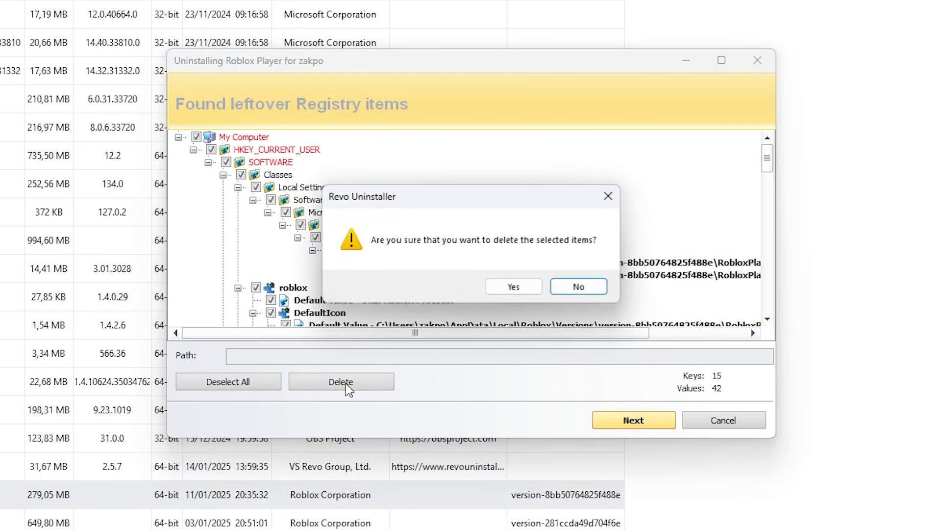
pyautogui.click(510, 288)
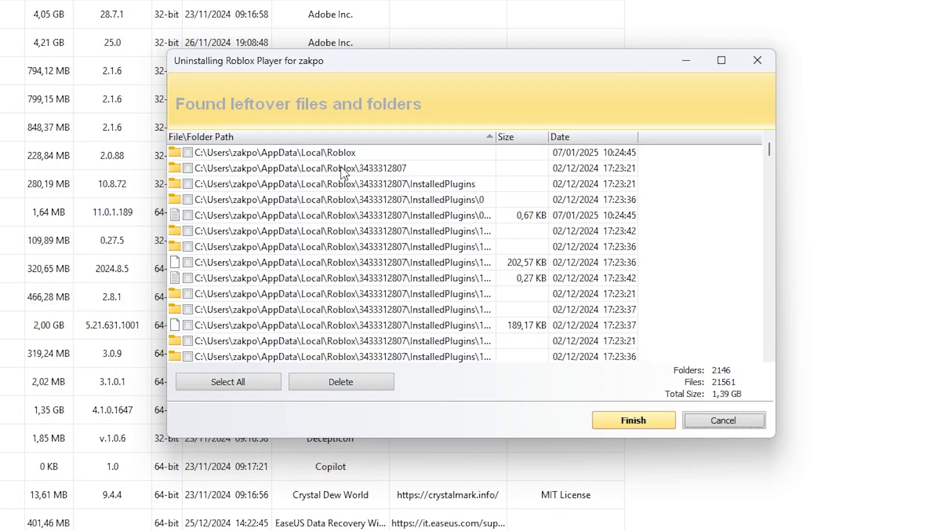
# Step: Select all the leftover Roblox files and folders, delete them and close the uninstall dialog
pyautogui.moveTo(770, 149); pyautogui.dragTo(773, 343)
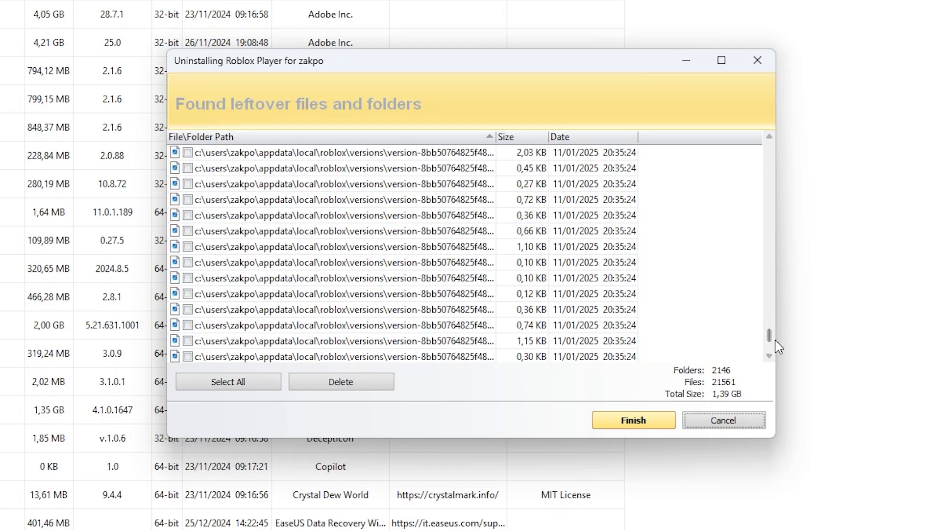
pyautogui.click(246, 382)
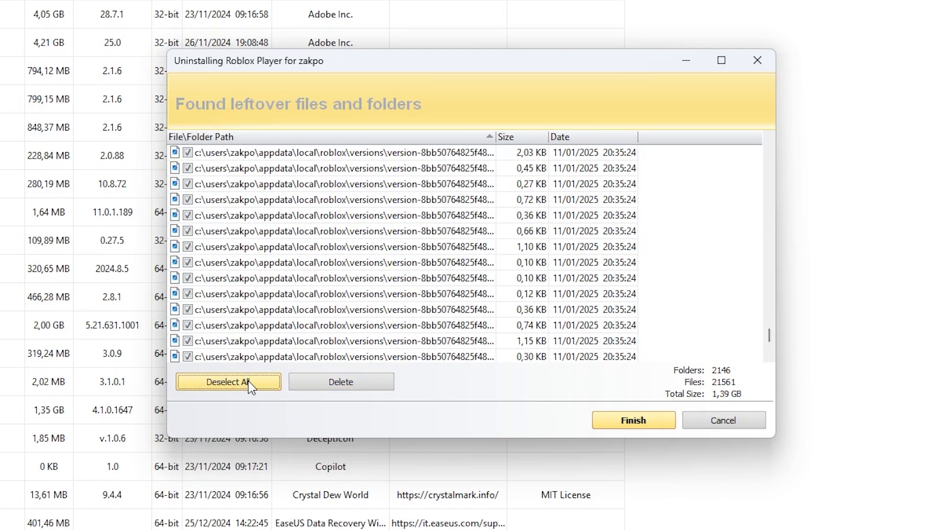
pyautogui.click(342, 382)
pyautogui.click(580, 287)
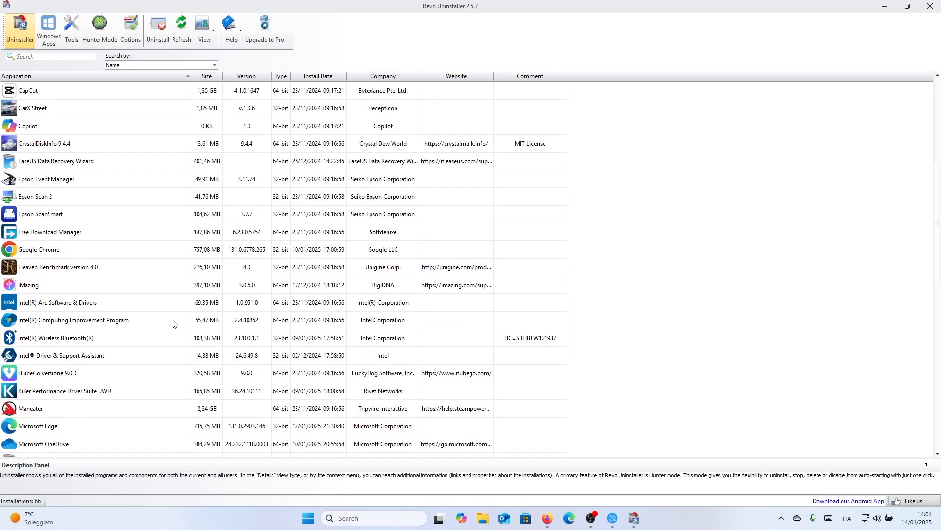
# Step: Check the installed programs list for remaining Roblox entries and close Revo Uninstaller
pyautogui.scroll(-10, 173, 321)
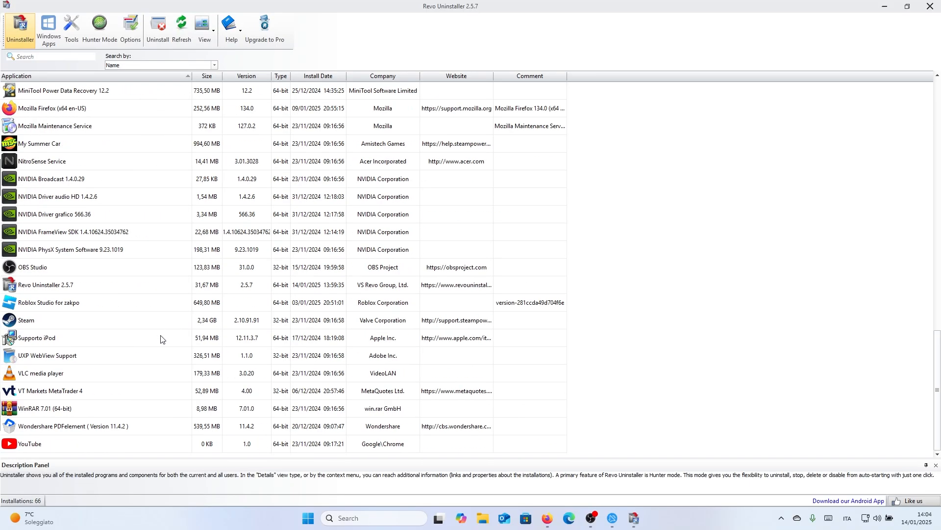
pyautogui.scroll(15, 161, 339)
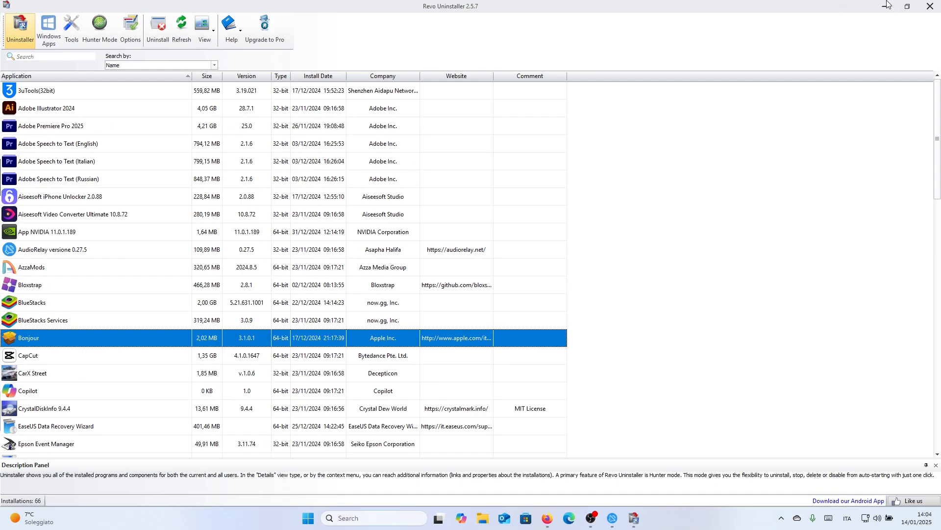
pyautogui.click(924, 9)
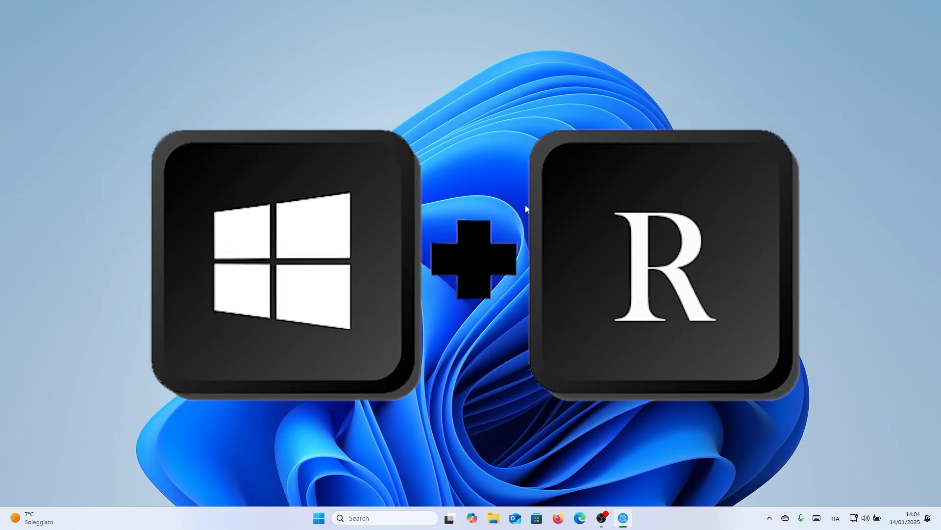
# Step: Open the local application data folder using the Run command %localappdata%
pyautogui.press('super+r')
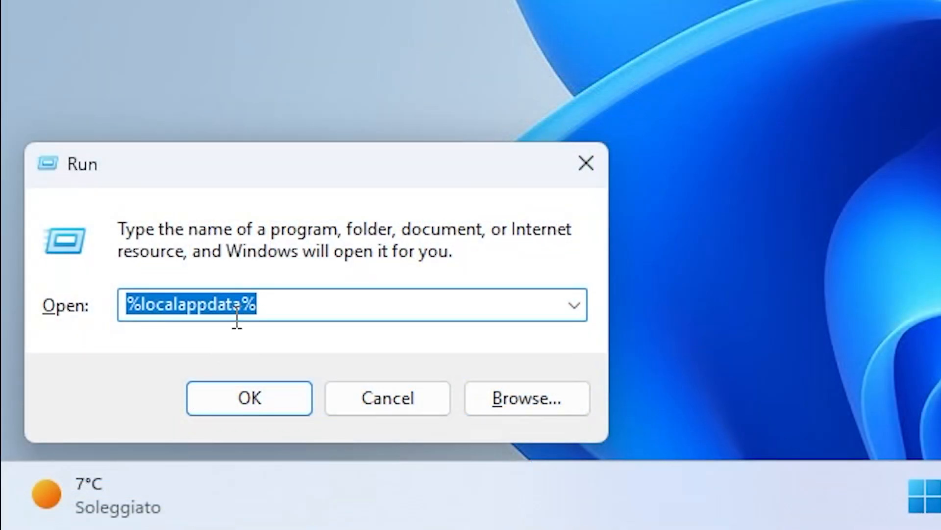
pyautogui.click(90, 451)
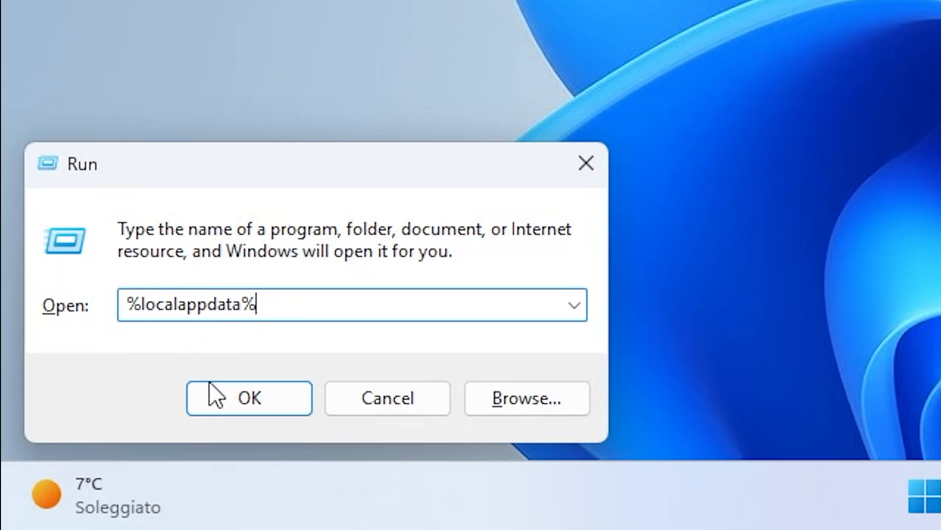
pyautogui.click(218, 392)
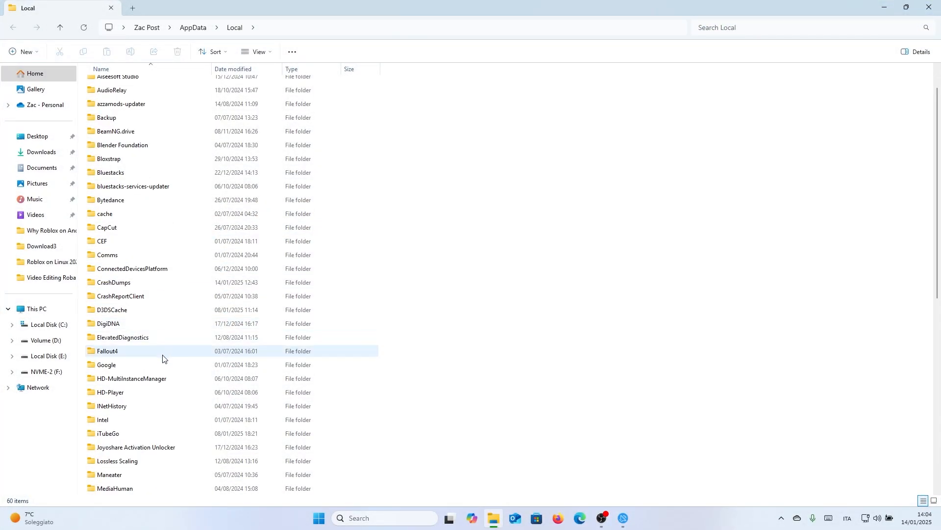
# Step: Look through the Local folder for a leftover Roblox folder, then close File Explorer
pyautogui.scroll(-7, 162, 359)
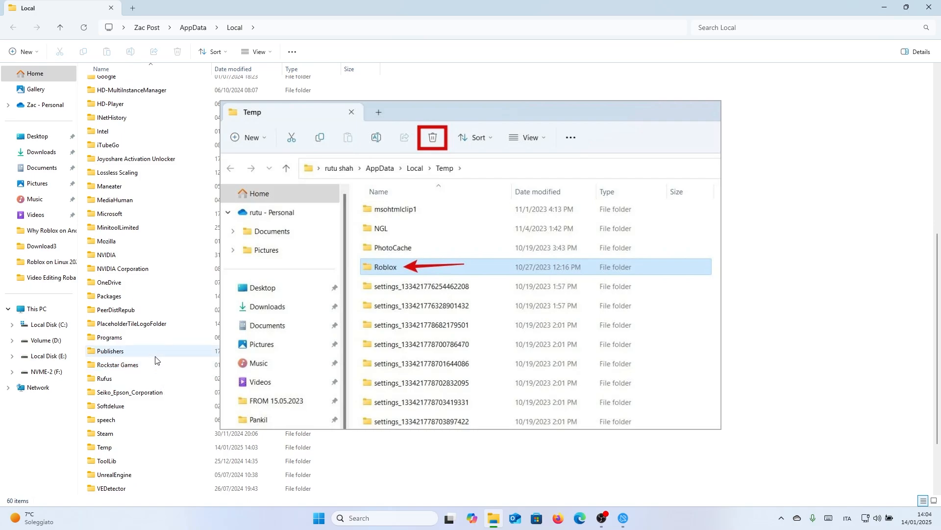
pyautogui.scroll(-2, 158, 379)
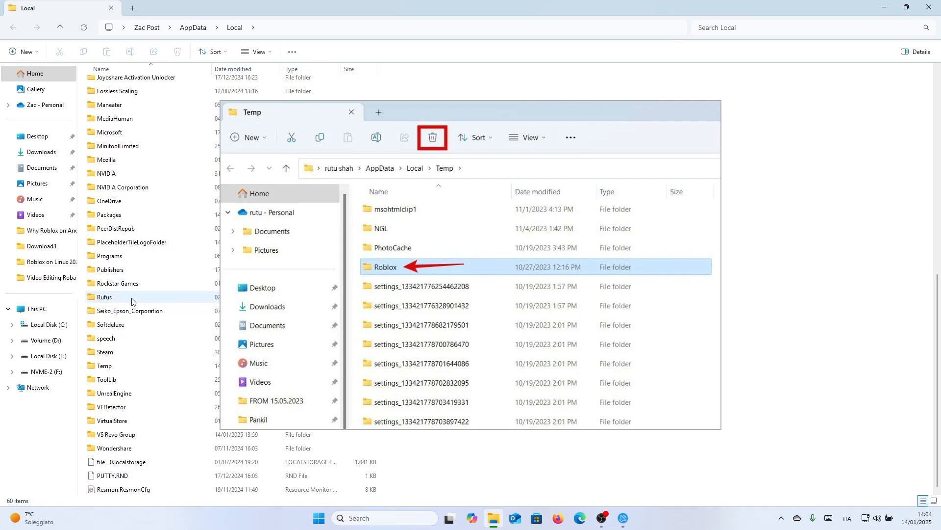
pyautogui.rightClick(167, 299)
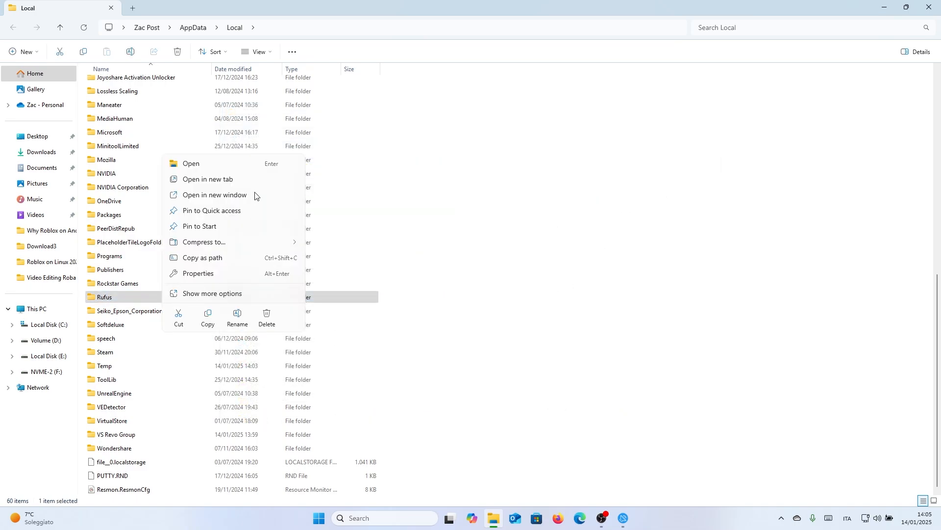
pyautogui.click(478, 294)
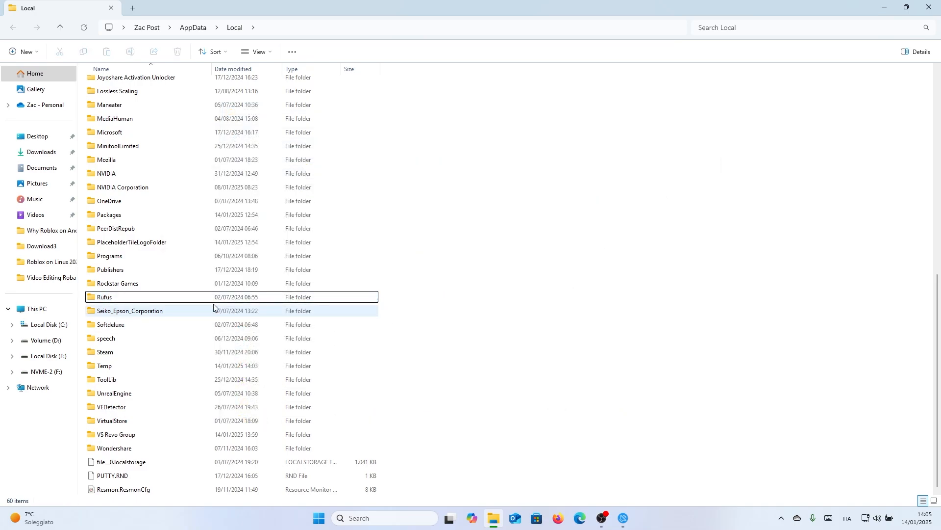
pyautogui.scroll(10, 259, 288)
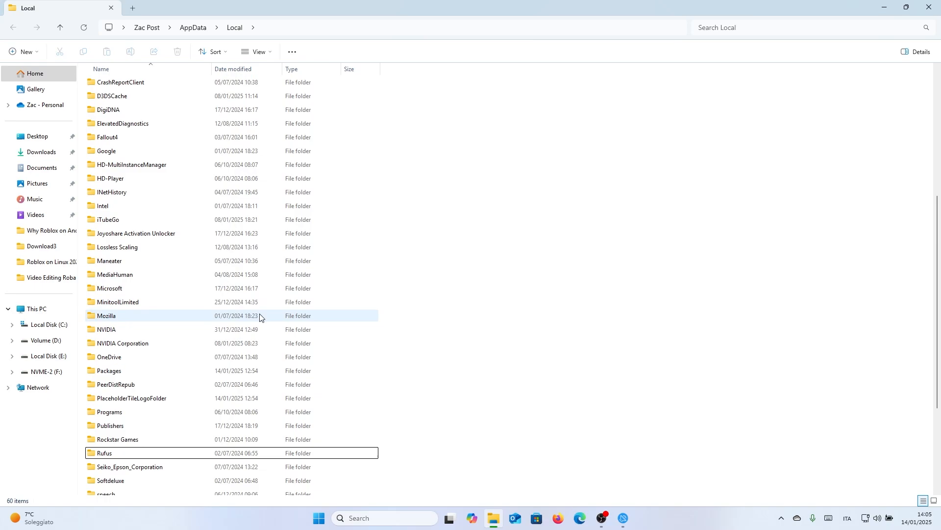
pyautogui.scroll(-10, 253, 338)
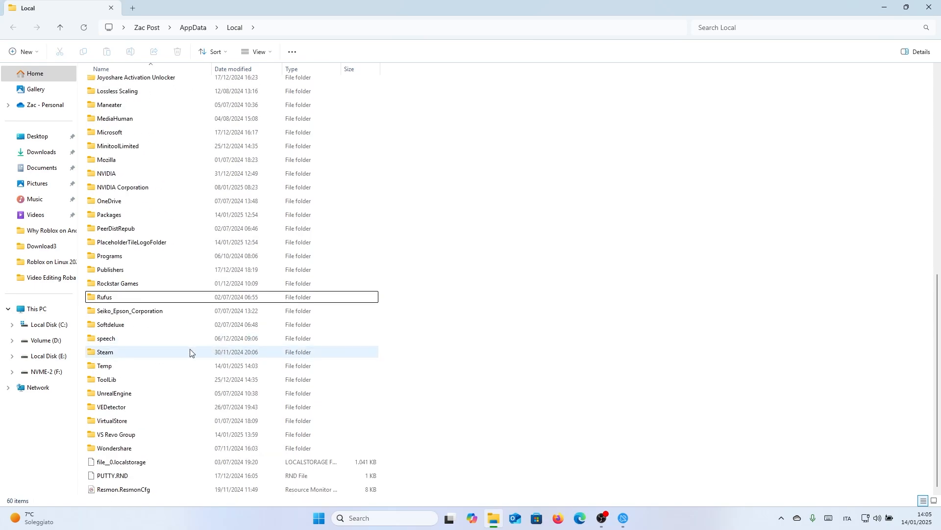
pyautogui.click(932, 4)
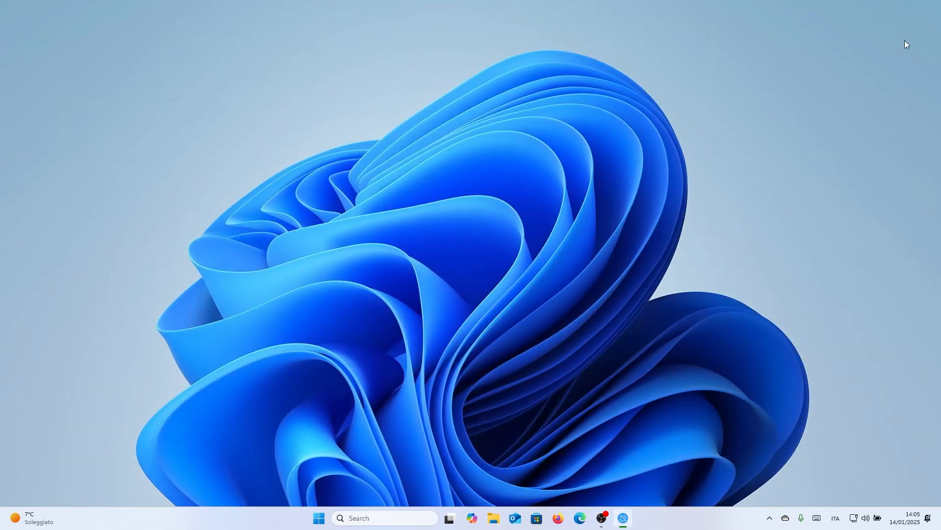
# Step: Open the Roblox website in Firefox, join Natural Disaster Survival and dismiss the game's welcome message
pyautogui.click(559, 519)
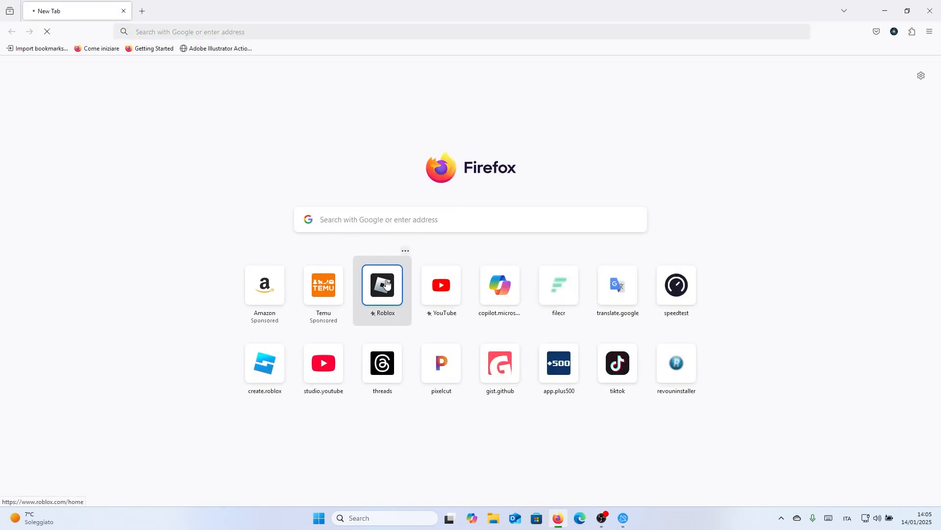
pyautogui.click(387, 282)
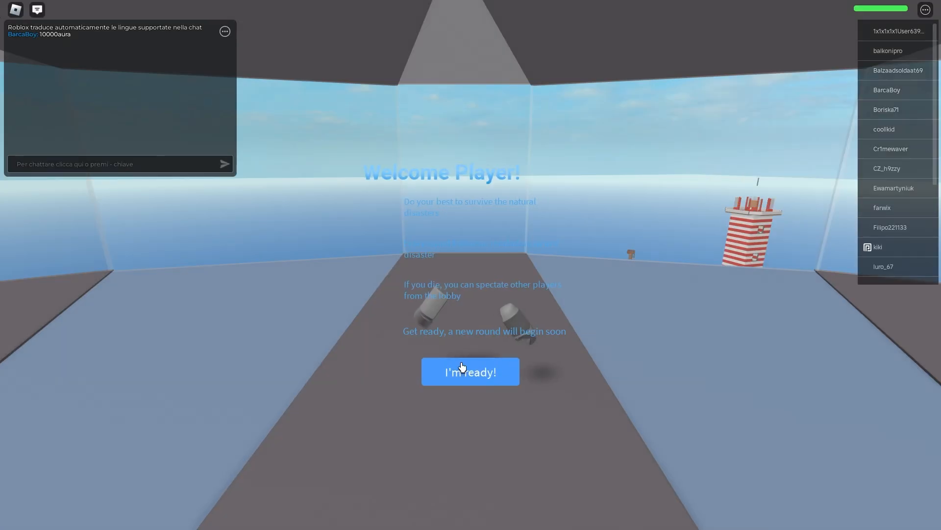
pyautogui.click(466, 373)
# Step: Test the game by looking around and making the character walk and jump in the lobby
pyautogui.rightClick(317, 323)
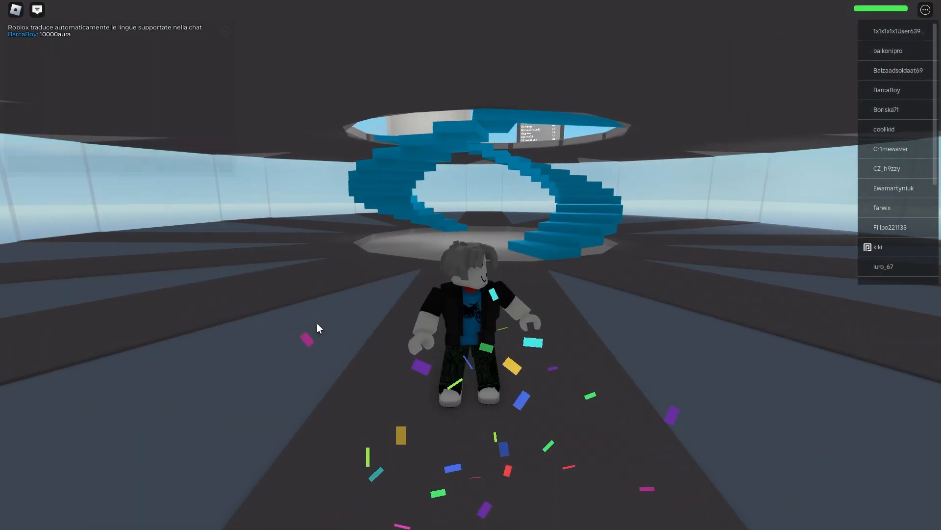
pyautogui.rightClick(472, 311)
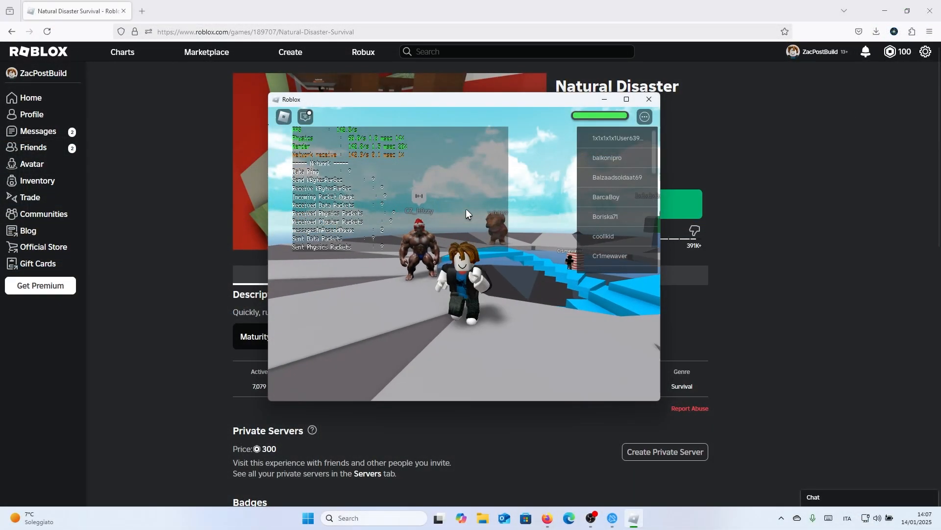
pyautogui.press('w')
pyautogui.press('space')
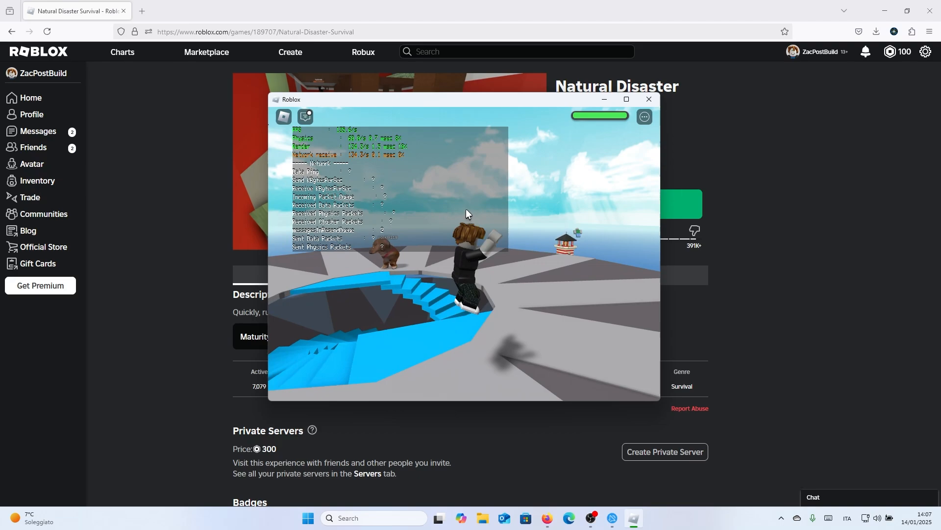
pyautogui.press('space')
pyautogui.press('space')
pyautogui.press('w')
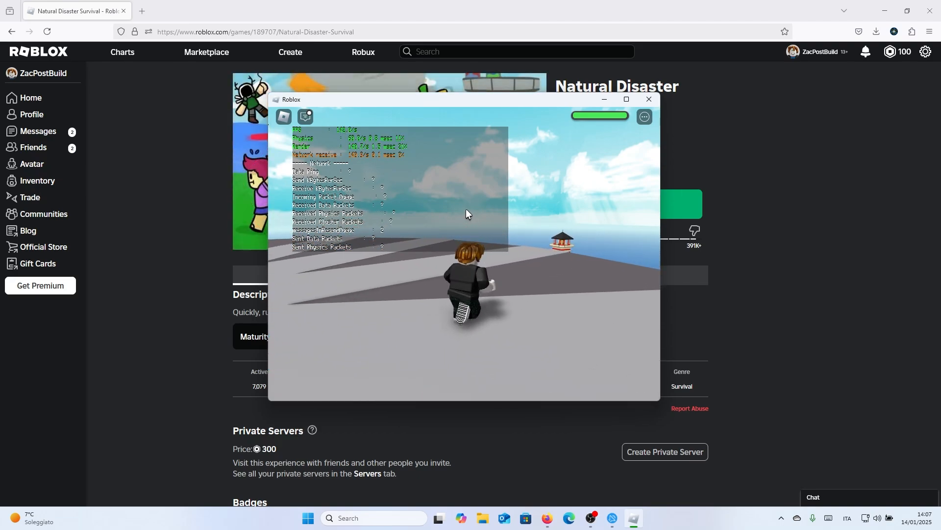
pyautogui.press('w')
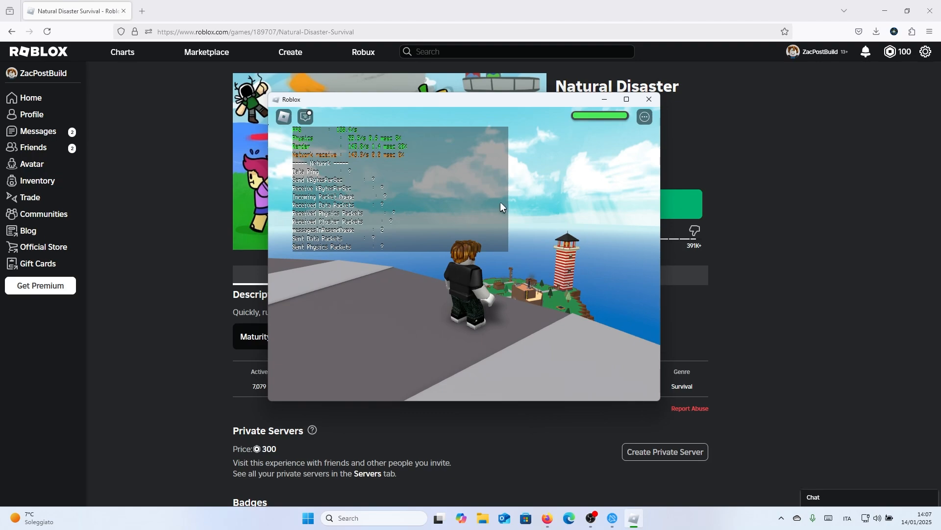
# Step: Switch the Roblox game to full screen, toggle the network statistics overlay and look at the avatar up close
pyautogui.rightClick(524, 250)
pyautogui.press('F11')
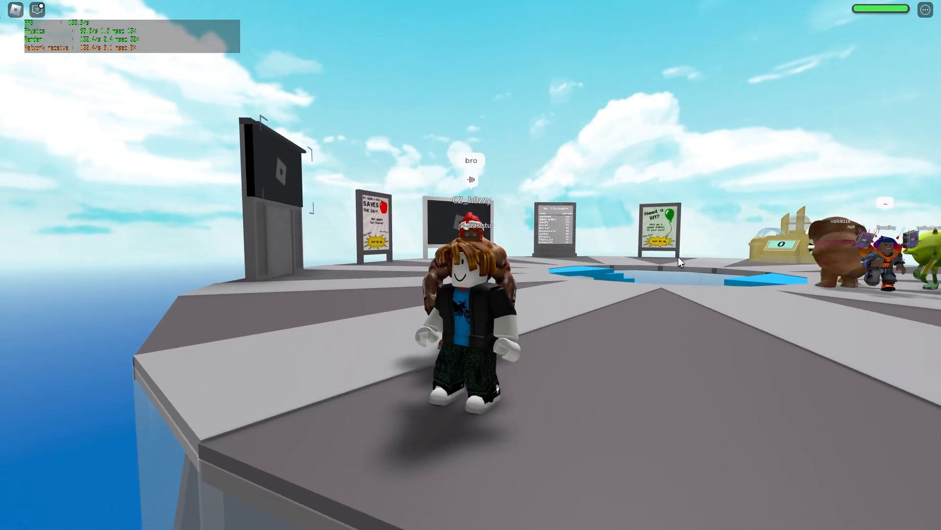
pyautogui.scroll(2, 679, 257)
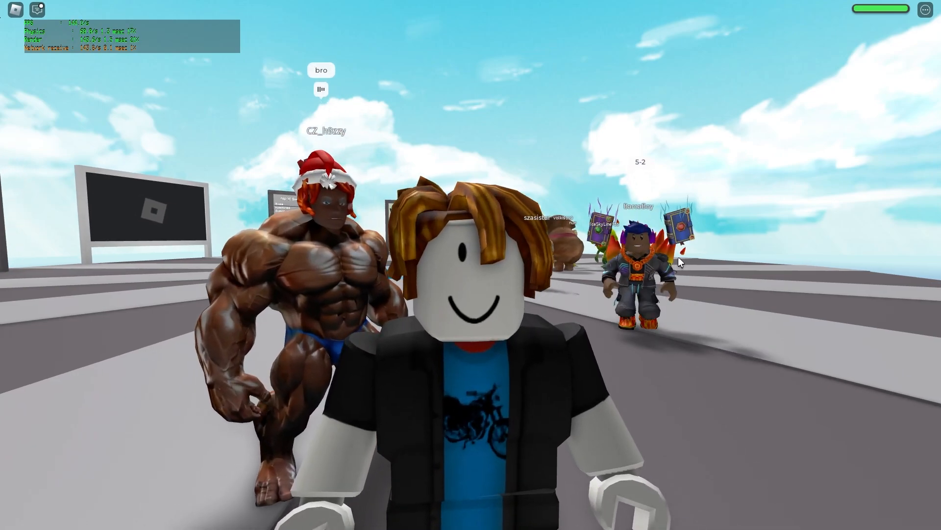
pyautogui.hotkey('shift', 'F3')
pyautogui.scroll(-3, 678, 256)
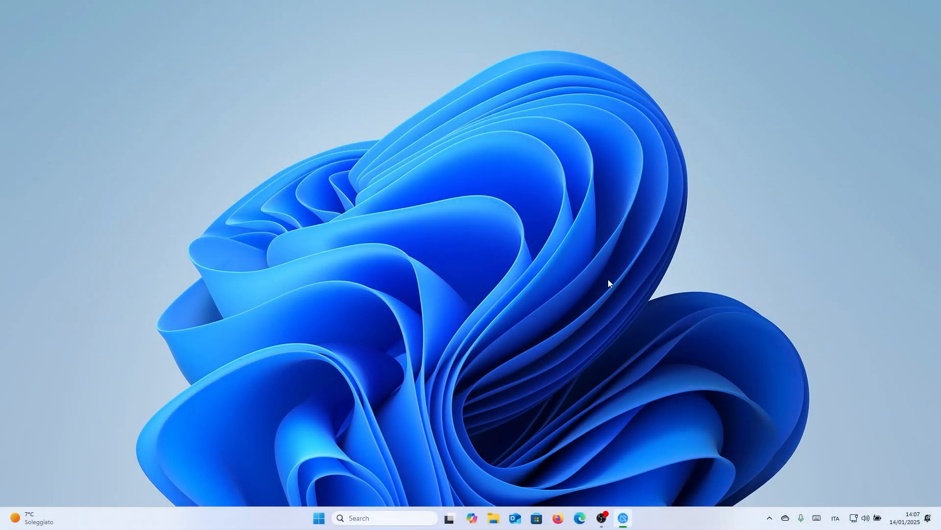
# Step: Open Windows Update in Settings, check for updates until the available ones are installed, check once more and close Settings
pyautogui.click(319, 518)
pyautogui.click(588, 233)
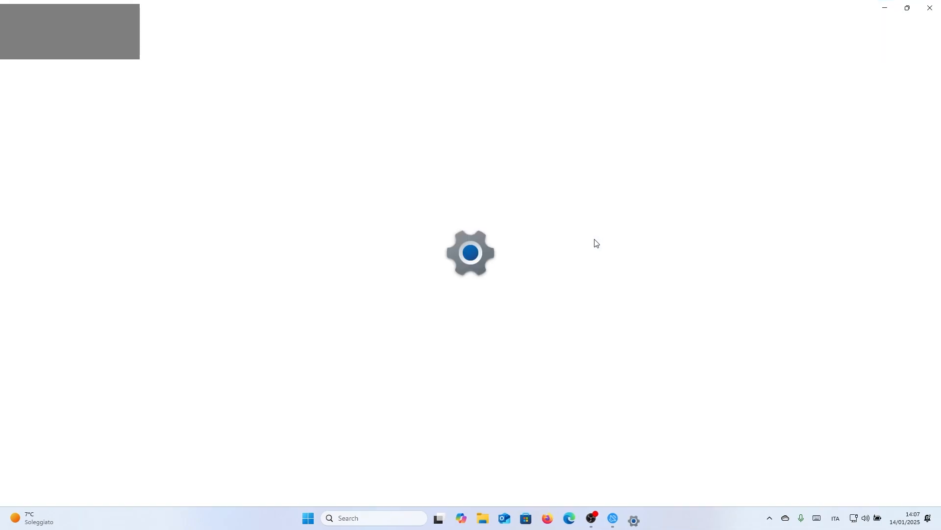
pyautogui.click(115, 301)
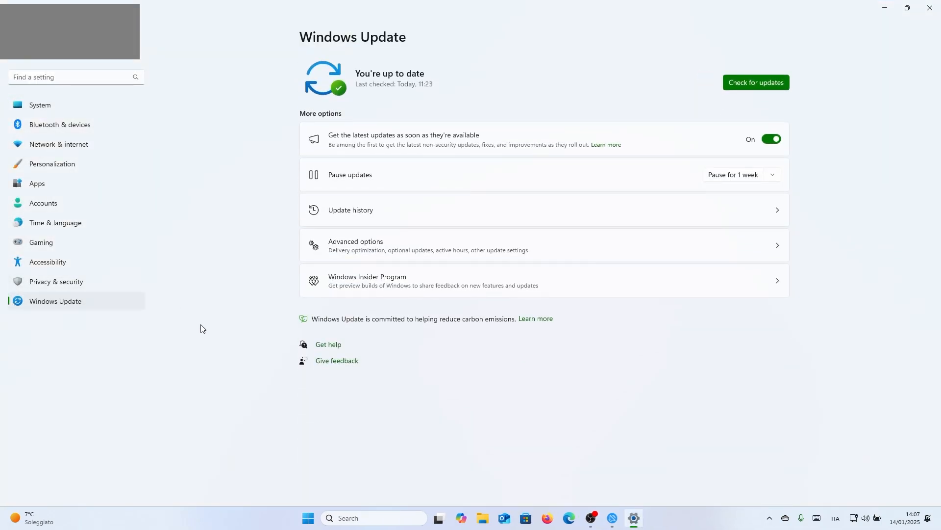
pyautogui.click(731, 82)
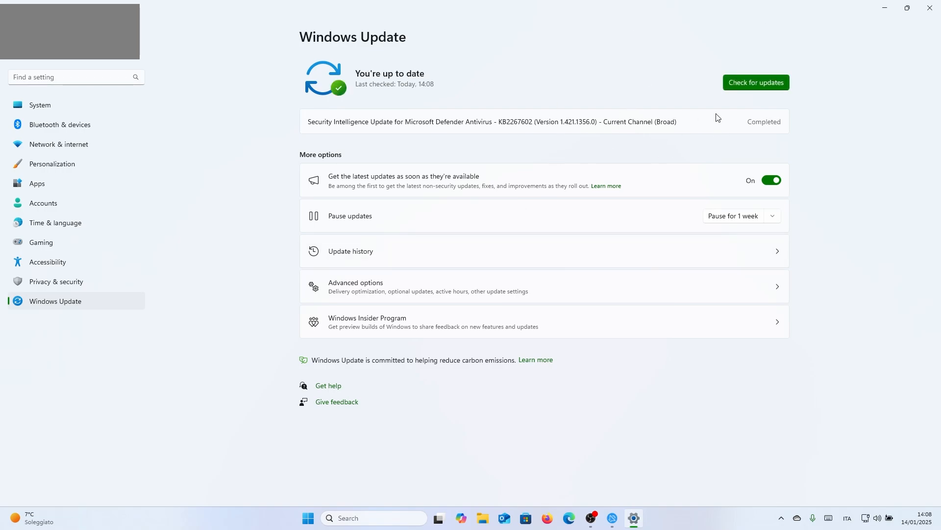
pyautogui.click(754, 81)
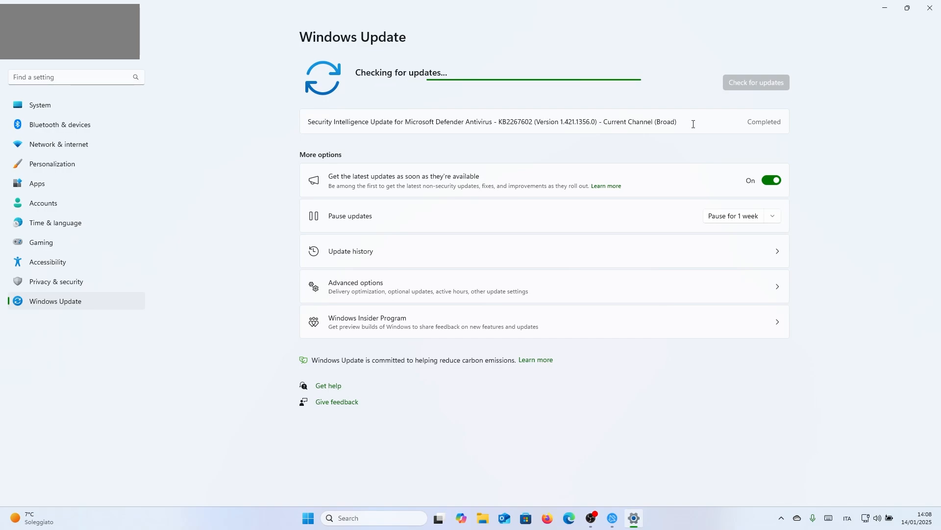
pyautogui.click(930, 7)
# Step: Launch Roblox through a Windows search for "r", view the avatar in the game lobby and close the game
pyautogui.click(423, 517)
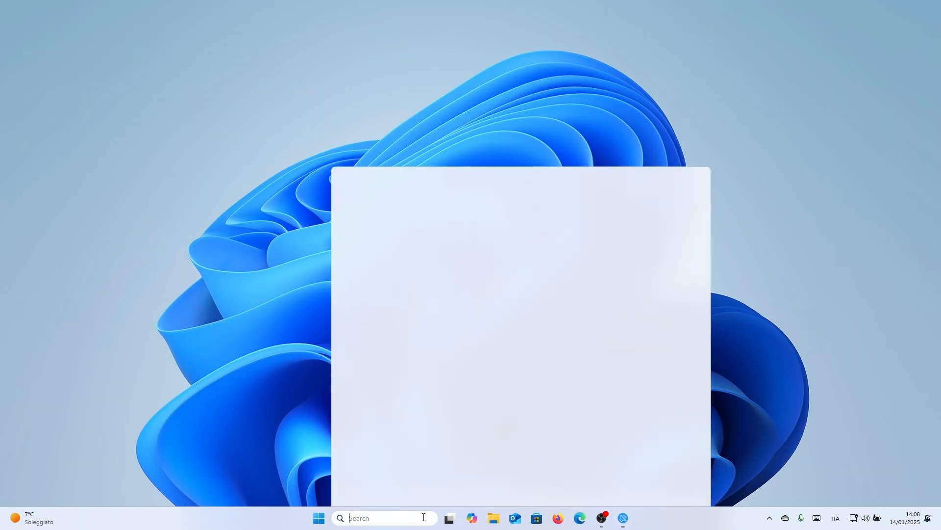
pyautogui.write('r')
pyautogui.press('Return')
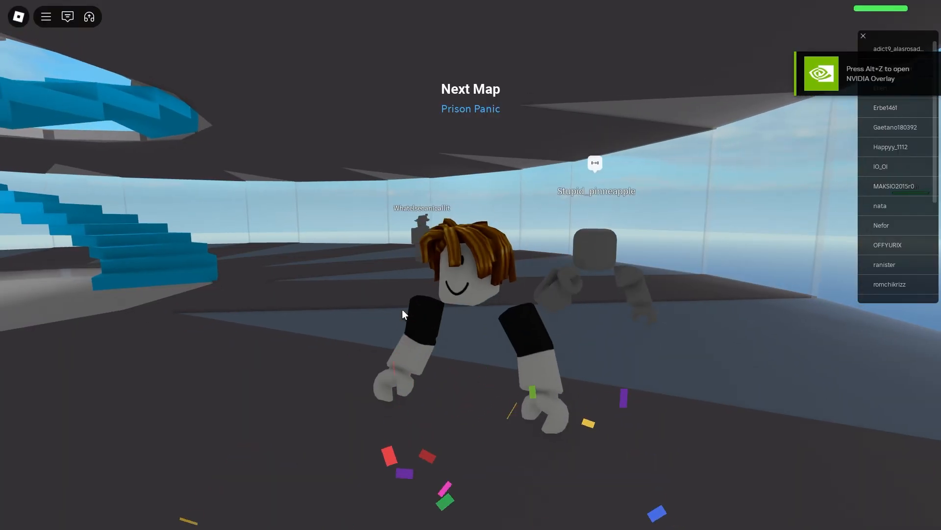
pyautogui.scroll(-3, 402, 310)
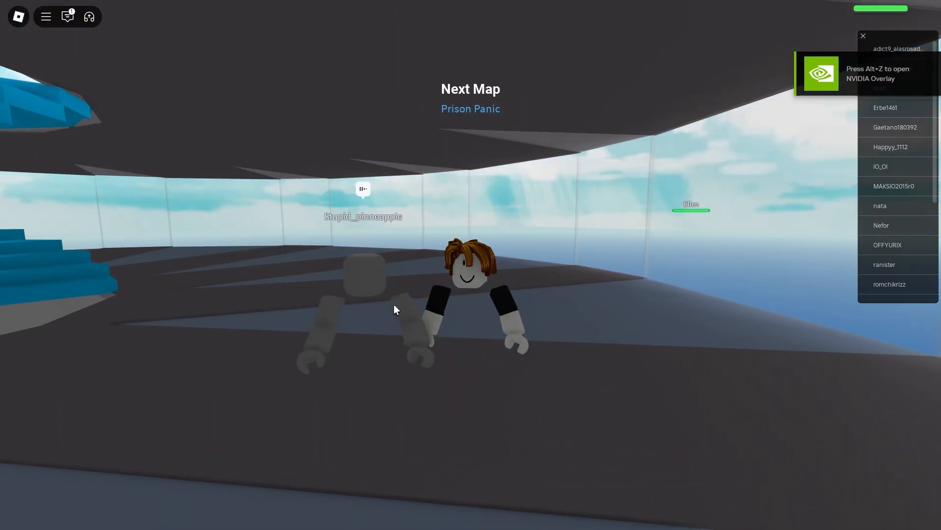
pyautogui.hotkey('alt', 'F4')
pyautogui.hotkey('alt', 'F4')
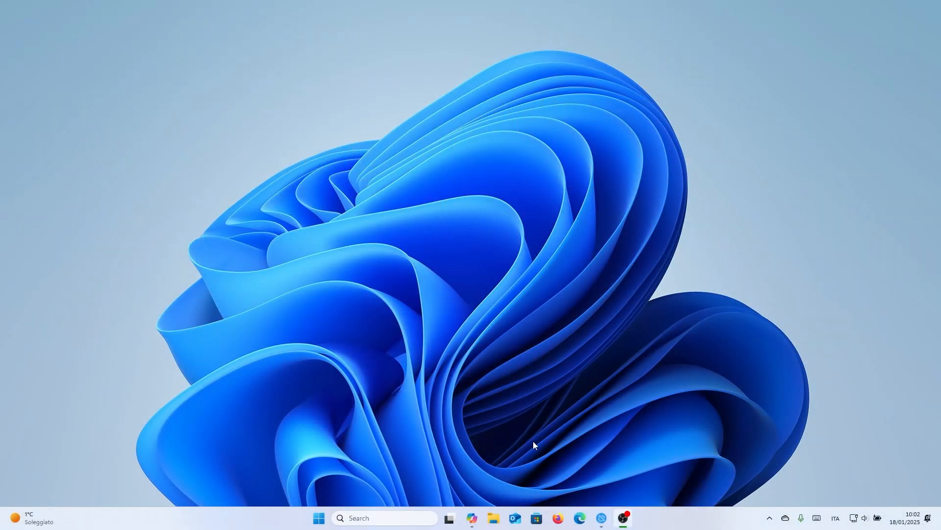
# Step: Go to the Bloxstrap website in Firefox and download Bloxstrap v2.8.5 from its download page
pyautogui.click(558, 518)
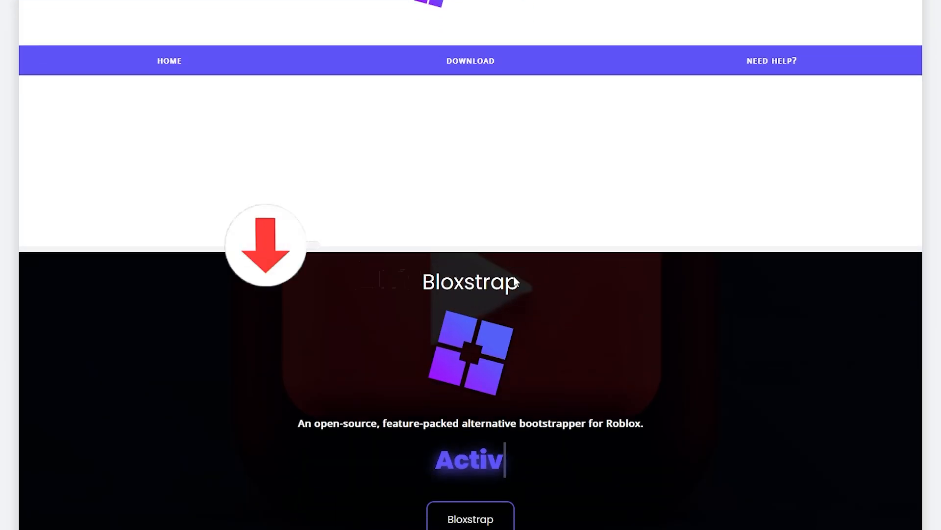
pyautogui.scroll(-5, 673, 360)
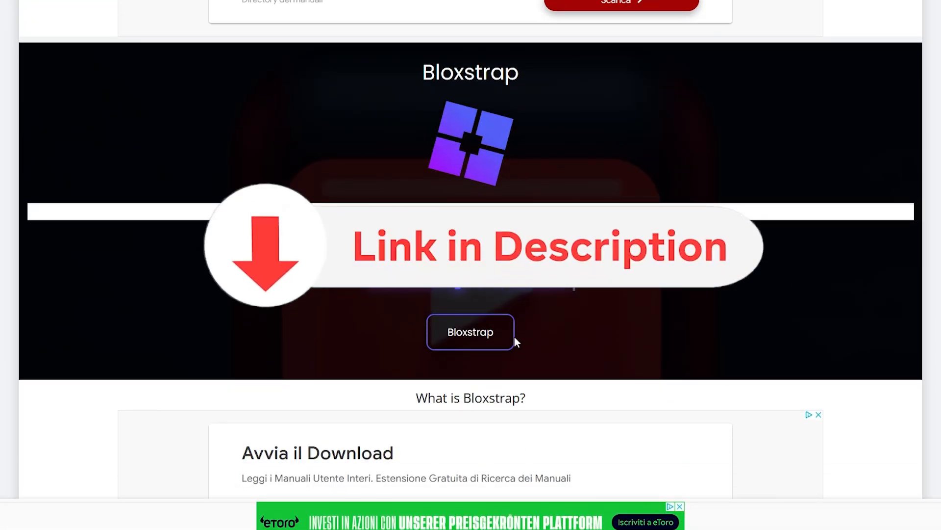
pyautogui.click(496, 341)
pyautogui.click(465, 378)
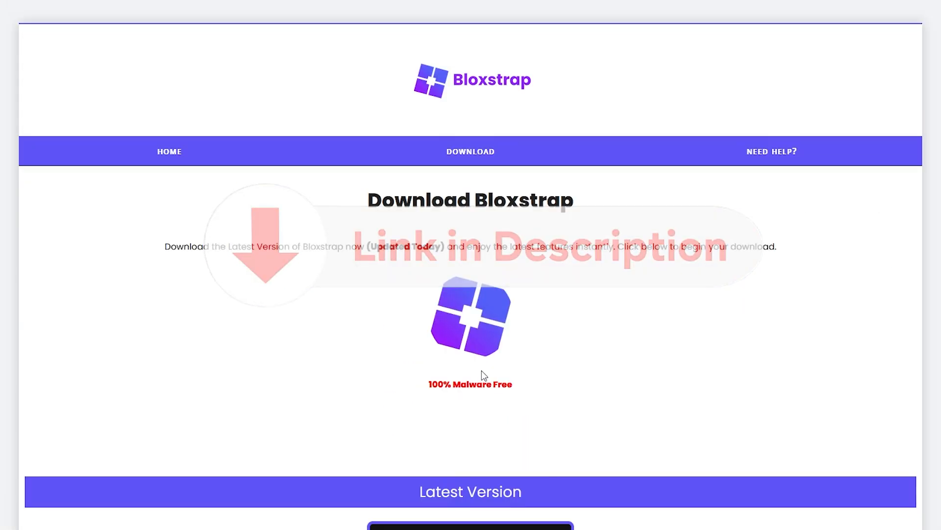
pyautogui.scroll(-4, 425, 383)
pyautogui.click(423, 381)
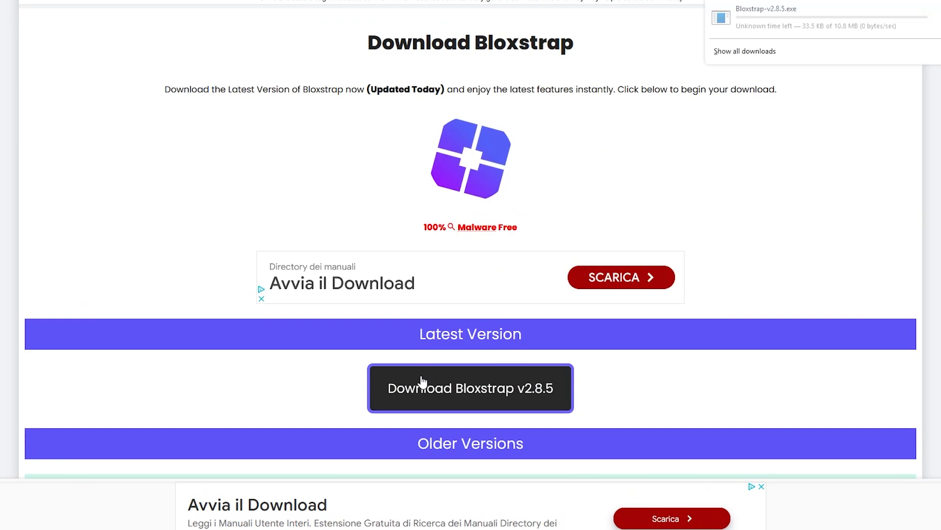
# Step: Run the downloaded Bloxstrap-v2.8.5.exe and agree to upgrade the currently installed version
pyautogui.click(829, 19)
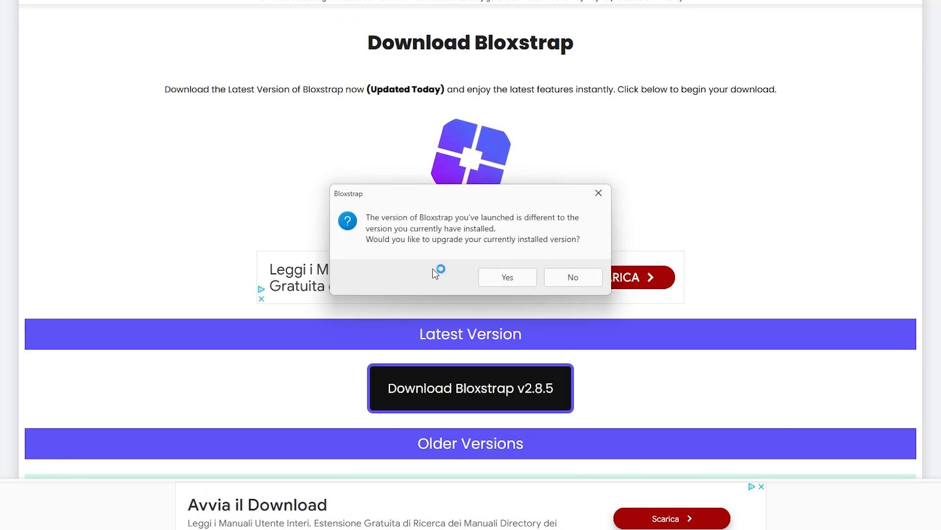
pyautogui.click(502, 282)
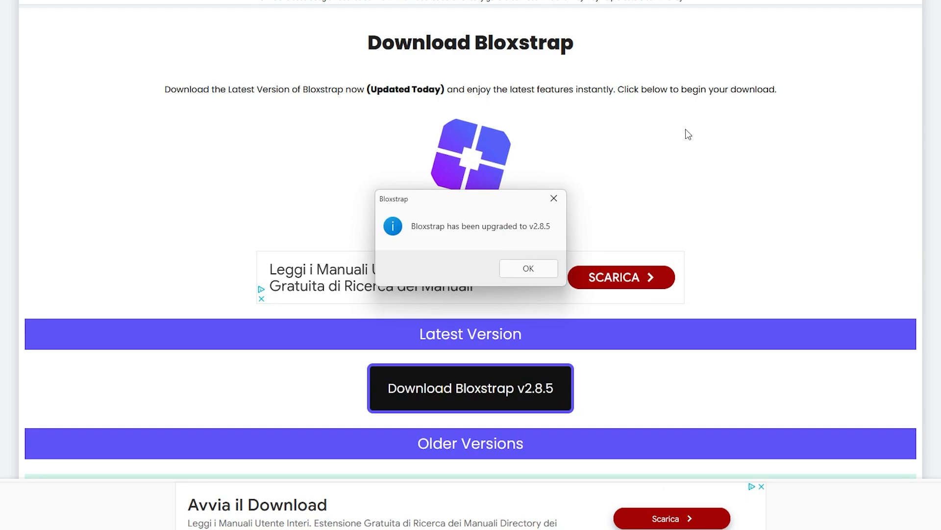
pyautogui.click(526, 268)
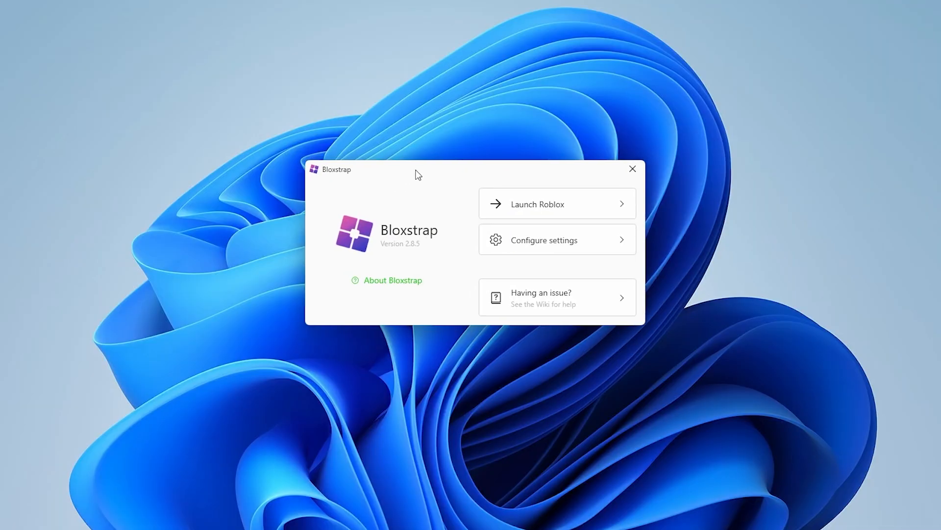
# Step: Open the Fast Flag Editor from Bloxstrap's engine settings and show the preset flags
pyautogui.moveTo(417, 174); pyautogui.dragTo(418, 161)
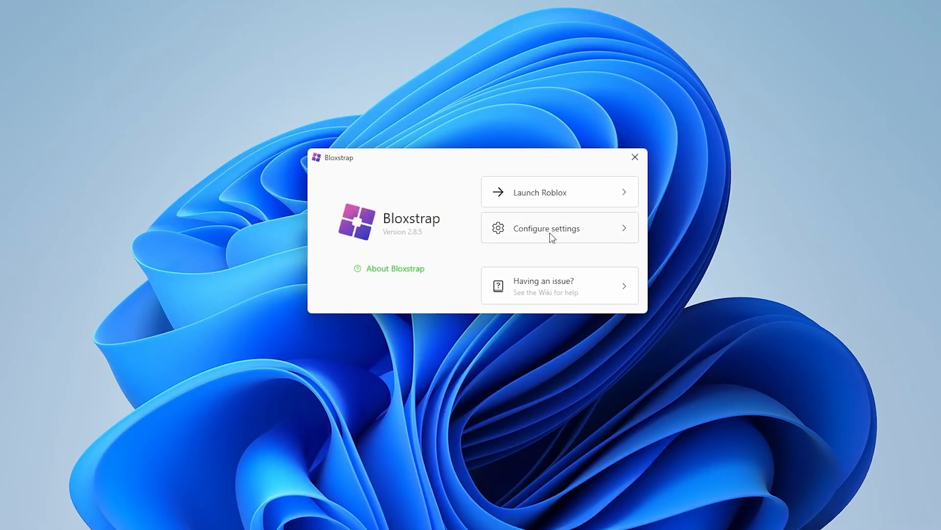
pyautogui.click(573, 235)
pyautogui.moveTo(537, 91); pyautogui.dragTo(348, 1)
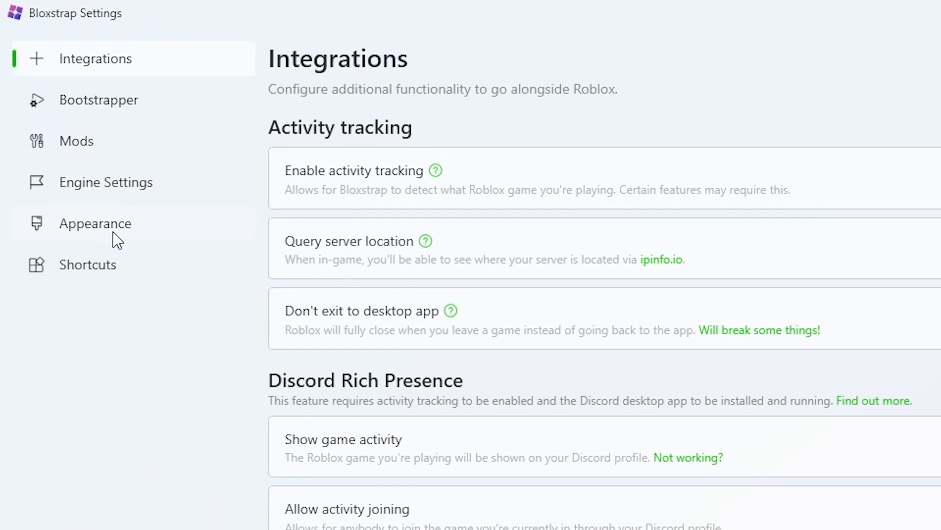
pyautogui.click(135, 190)
pyautogui.scroll(-10, 588, 294)
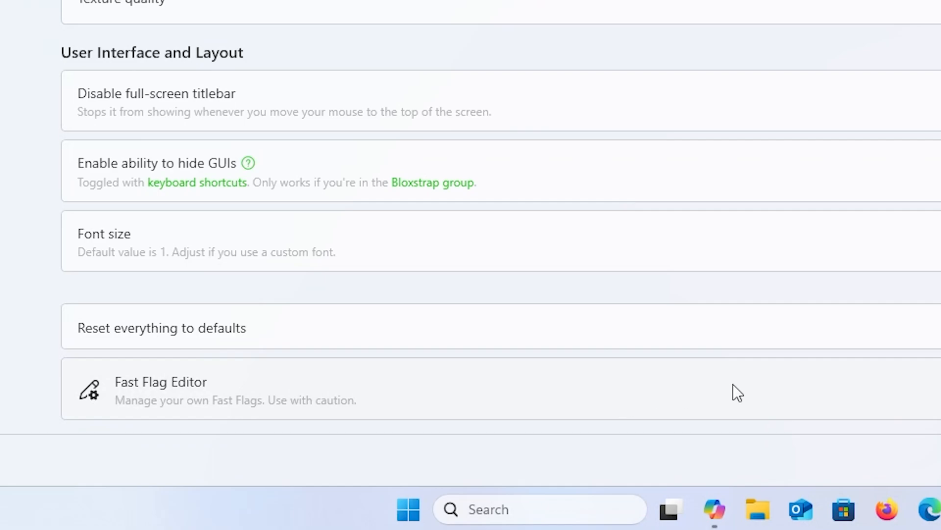
pyautogui.click(608, 385)
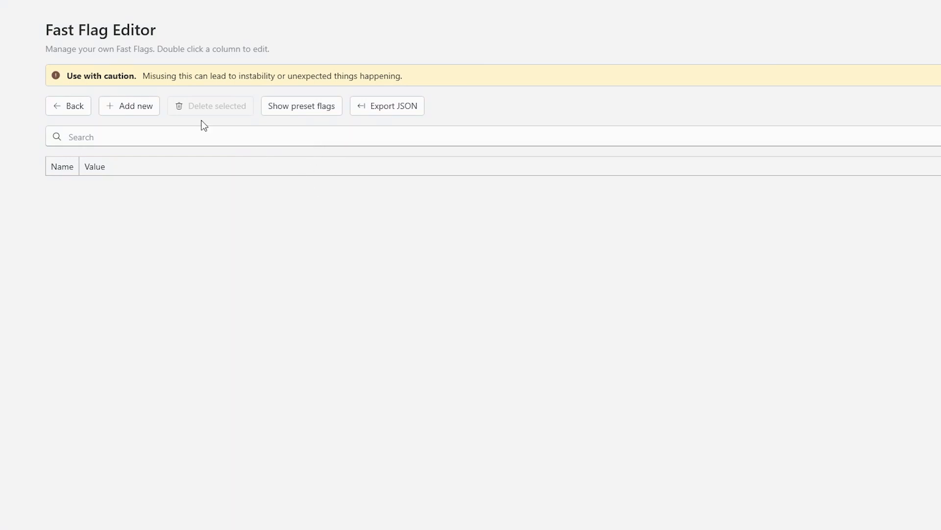
pyautogui.click(311, 113)
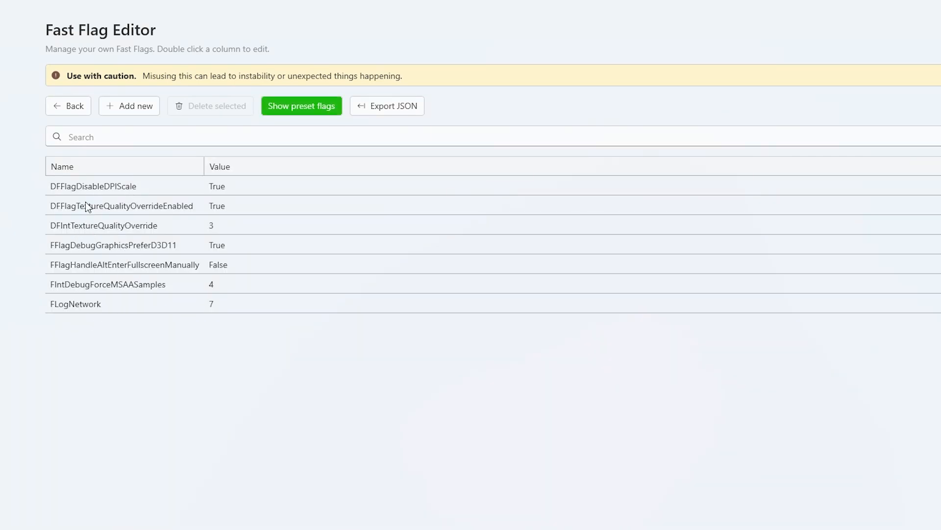
pyautogui.click(114, 247)
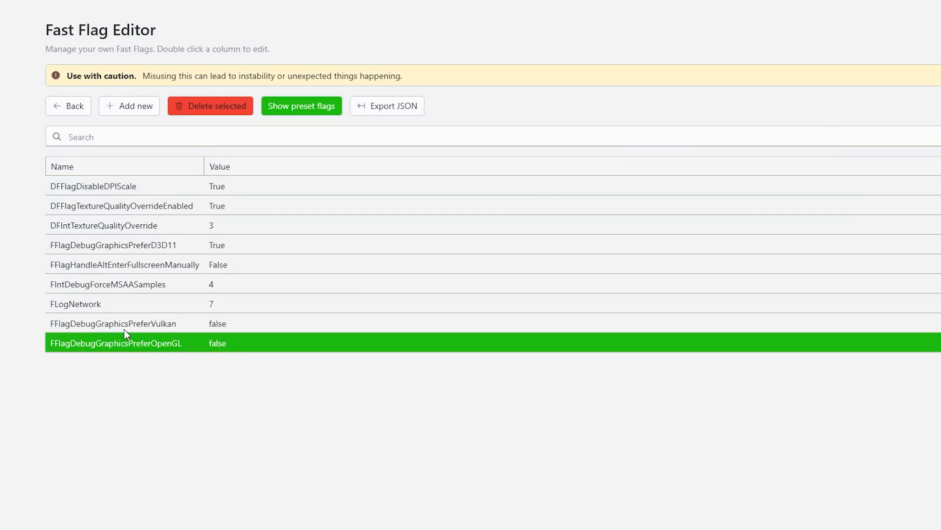
# Step: Add a new fast flag named FFlagDebugGraphicsPreferD3D11FL10 with the value true, reusing the start of the Vulkan flag's name
pyautogui.click(125, 328)
pyautogui.click(129, 339)
pyautogui.click(131, 332)
pyautogui.click(134, 333)
pyautogui.click(133, 329)
pyautogui.moveTo(132, 329); pyautogui.dragTo(90, 157)
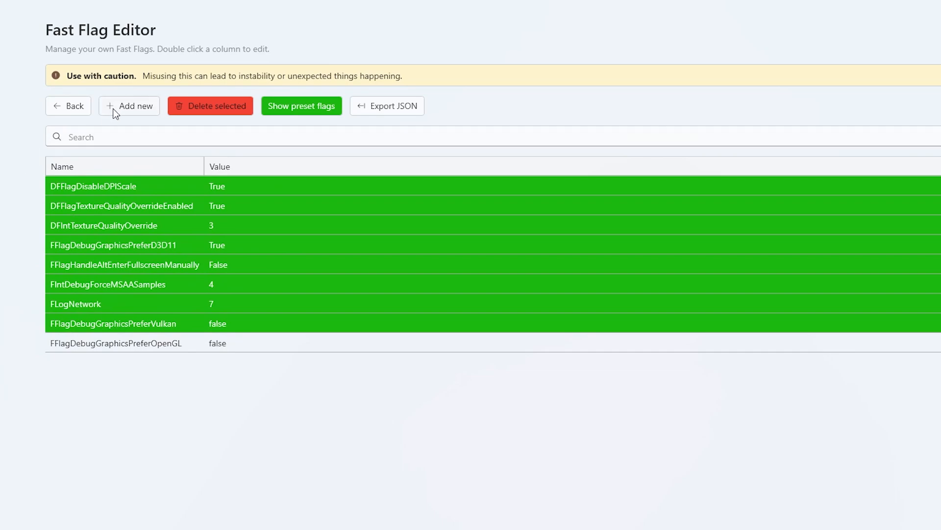
pyautogui.click(128, 107)
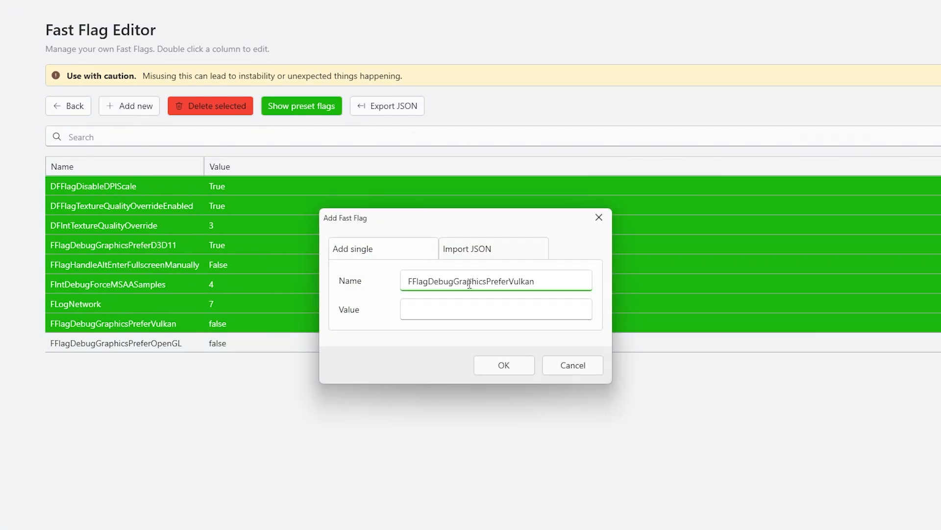
pyautogui.press('BackSpace')
pyautogui.press('BackSpace')
pyautogui.press('BackSpace')
pyautogui.press('BackSpace')
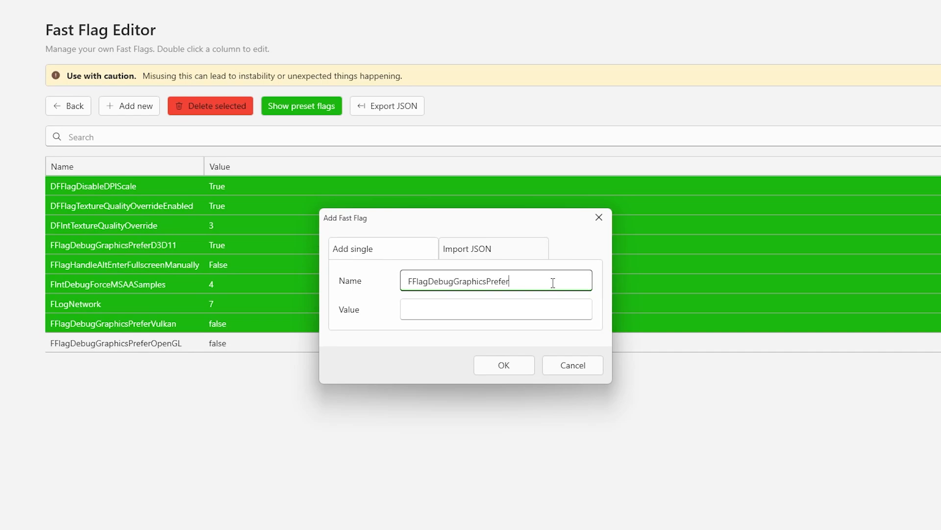
pyautogui.write('D3D11FL10')
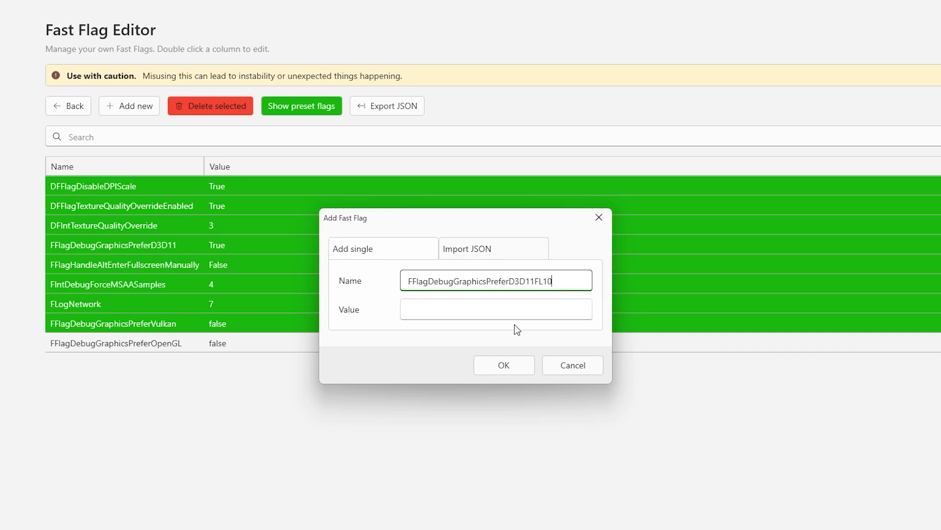
pyautogui.click(512, 315)
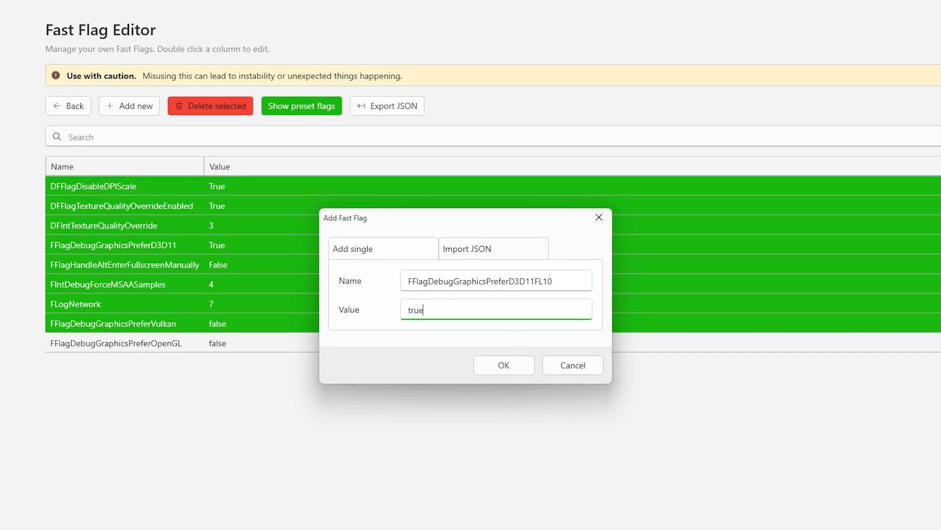
pyautogui.write('true')
pyautogui.press('Return')
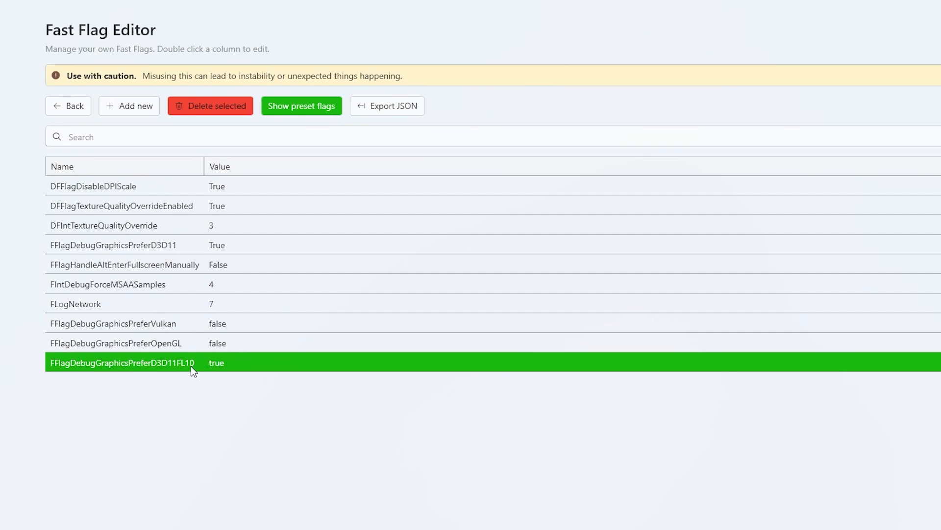
# Step: Set the values of FFlagDebugGraphicsPreferD3D11FL10 and FFlagDebugGraphicsPreferD3D11 to false
pyautogui.doubleClick(235, 362)
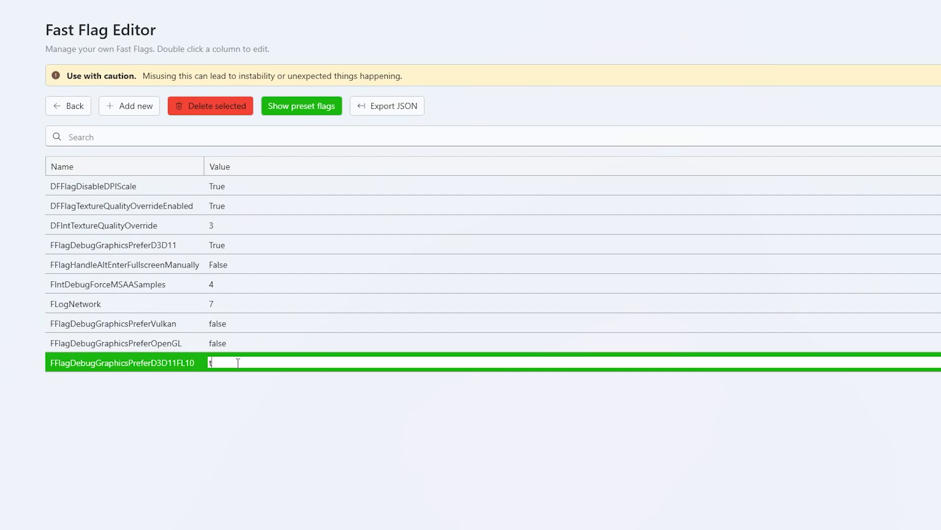
pyautogui.doubleClick(239, 247)
pyautogui.write('f')
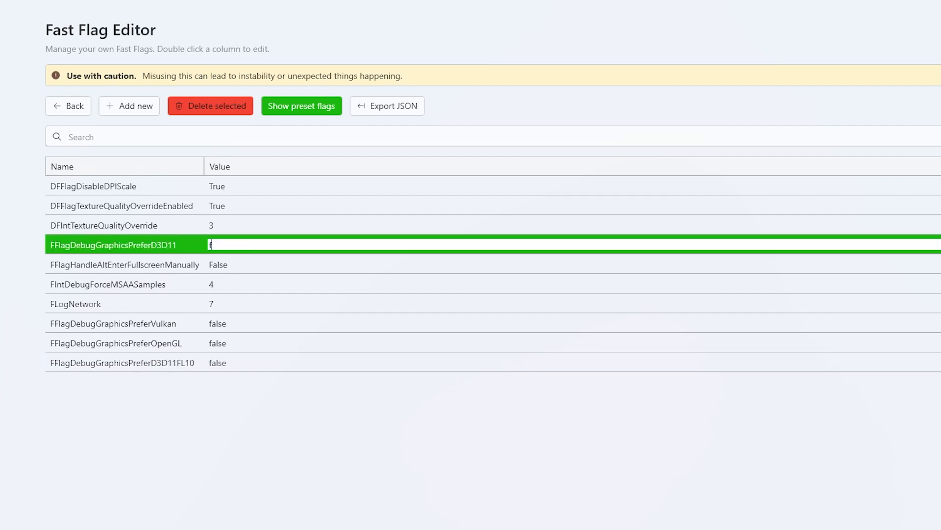
pyautogui.write('alse')
# Step: Set the value of FFlagDebugGraphicsPreferVulkan to True and save the settings
pyautogui.doubleClick(230, 324)
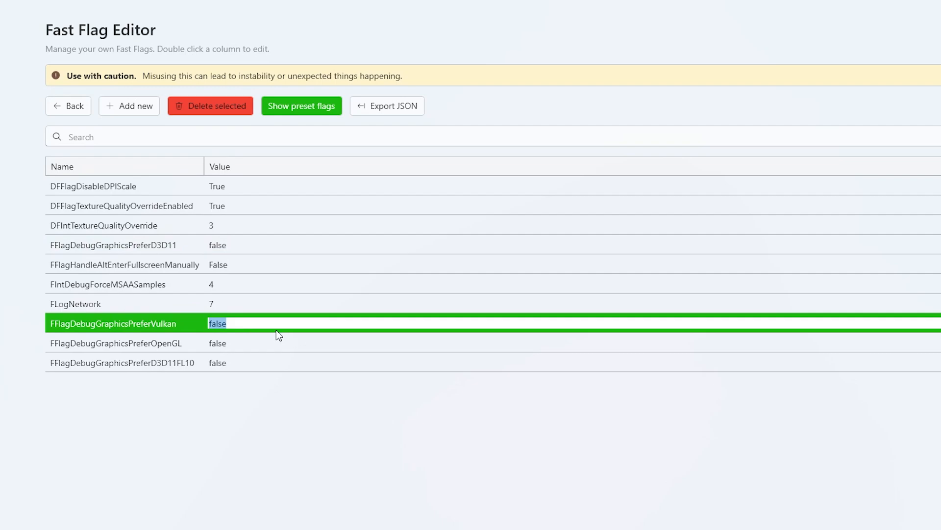
pyautogui.write('true')
pyautogui.press('BackSpace')
pyautogui.write('T')
pyautogui.click(804, 432)
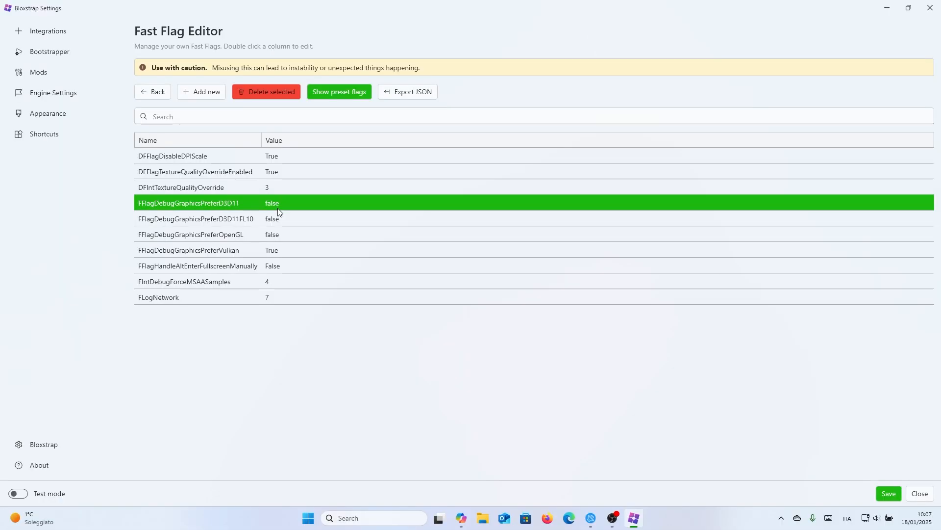
# Step: Review the D3D11FL10, OpenGL and Vulkan graphics preference flags and close Bloxstrap Settings
pyautogui.click(253, 224)
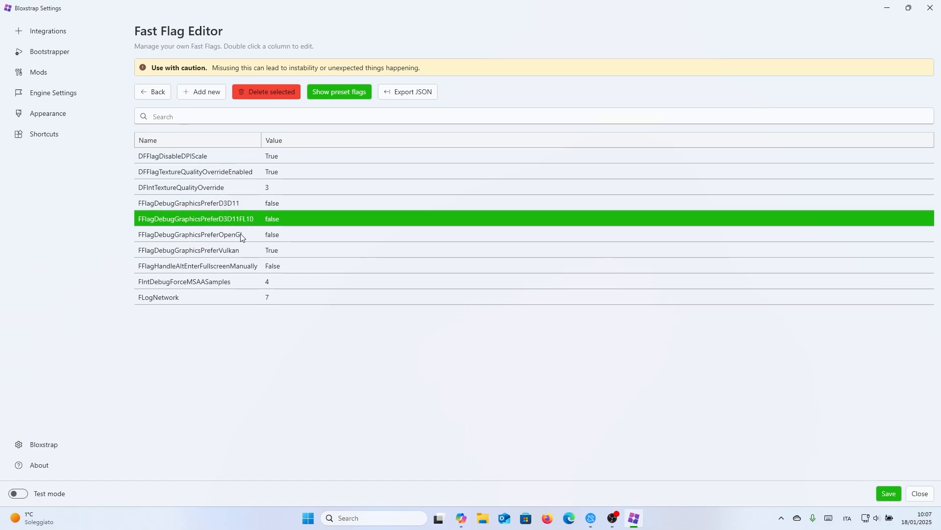
pyautogui.click(232, 239)
pyautogui.click(231, 247)
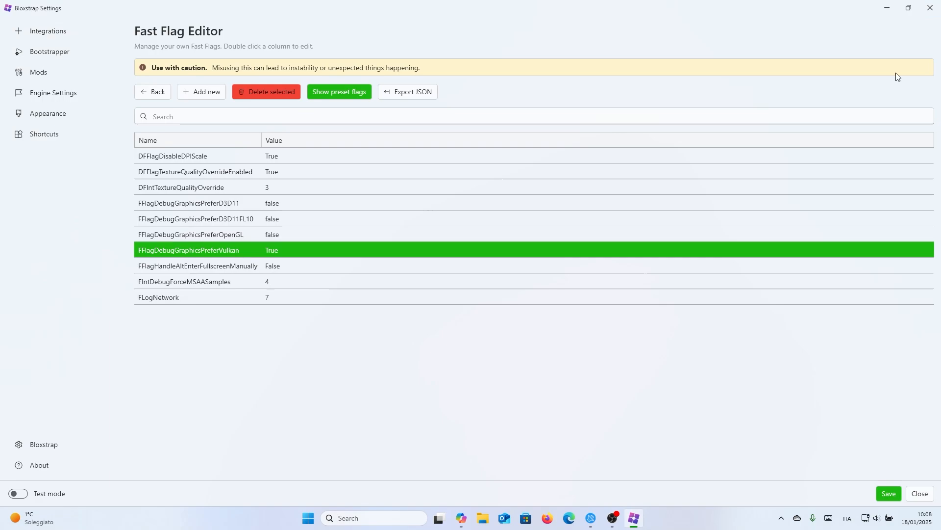
pyautogui.click(921, 10)
# Step: Open Bloxstrap through Windows search and launch Roblox from it
pyautogui.press('super')
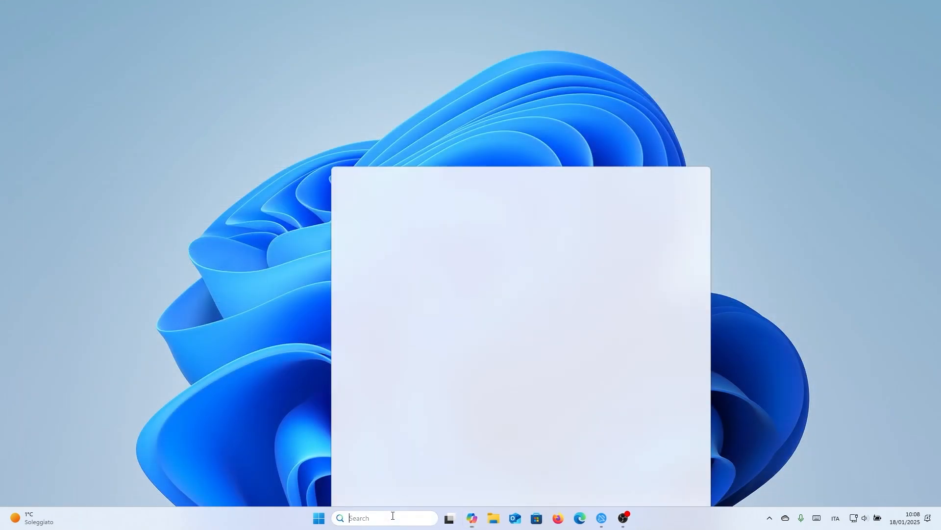
pyautogui.click(380, 230)
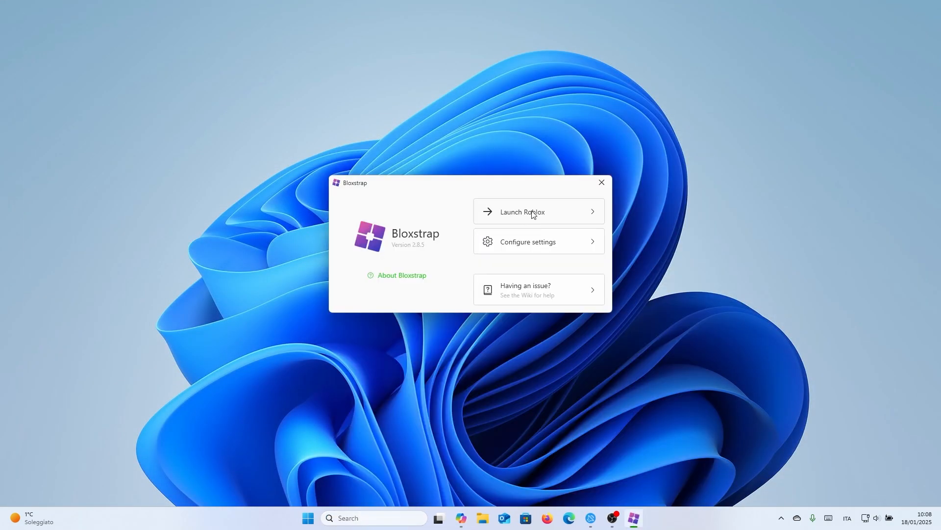
pyautogui.click(534, 212)
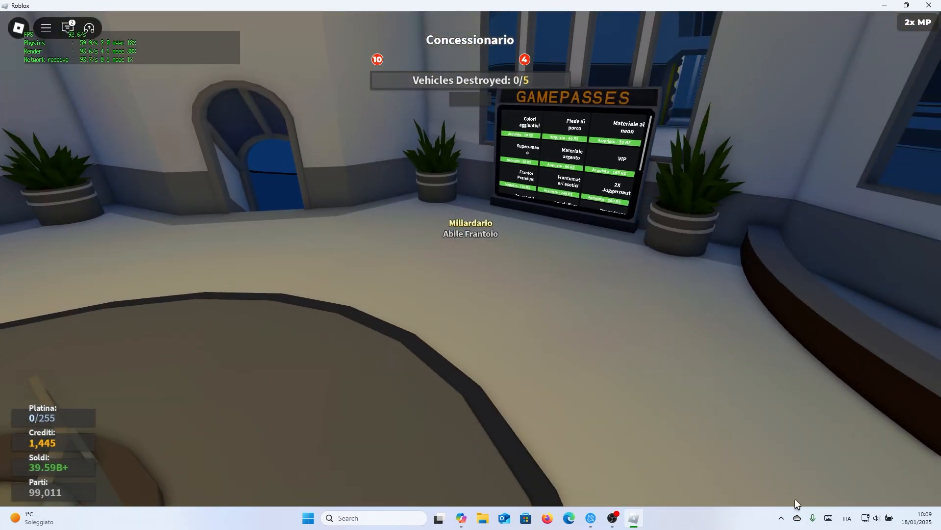
# Step: Test the game by turning the camera and walking the avatar across the lobby through the arched doorway
pyautogui.click(871, 521)
pyautogui.click(662, 392)
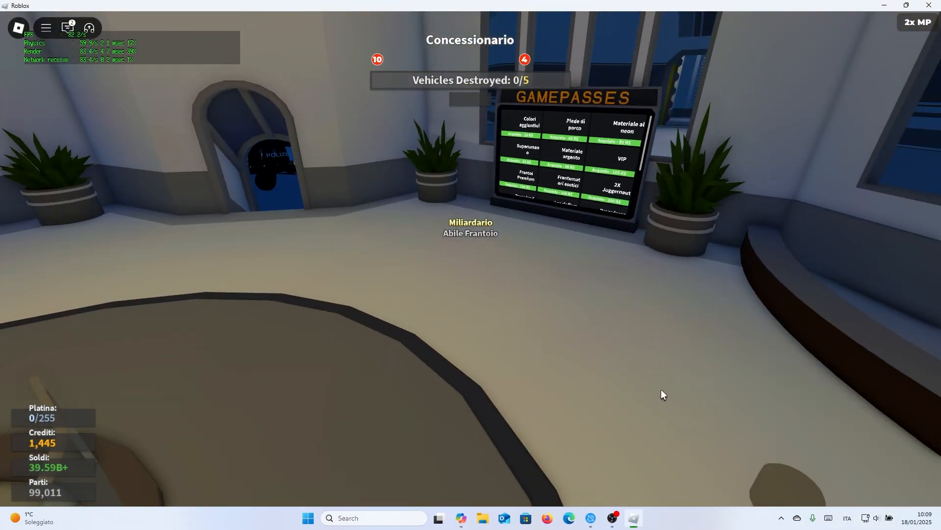
pyautogui.scroll(2, 519, 303)
pyautogui.rightClick(519, 303)
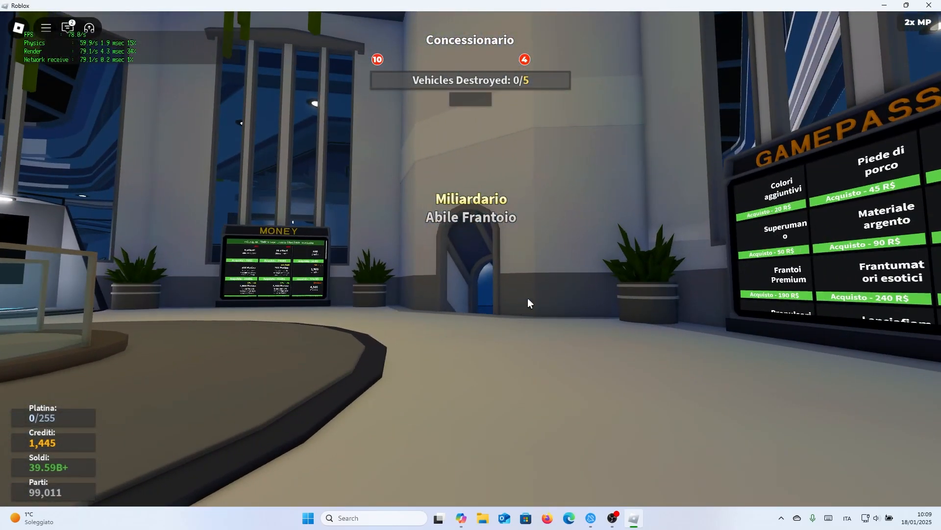
pyautogui.press('w')
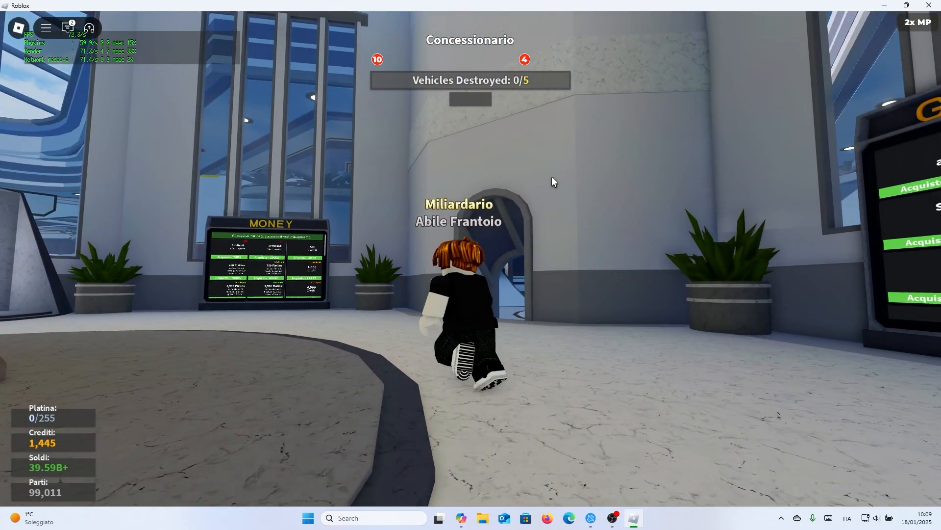
pyautogui.press('w')
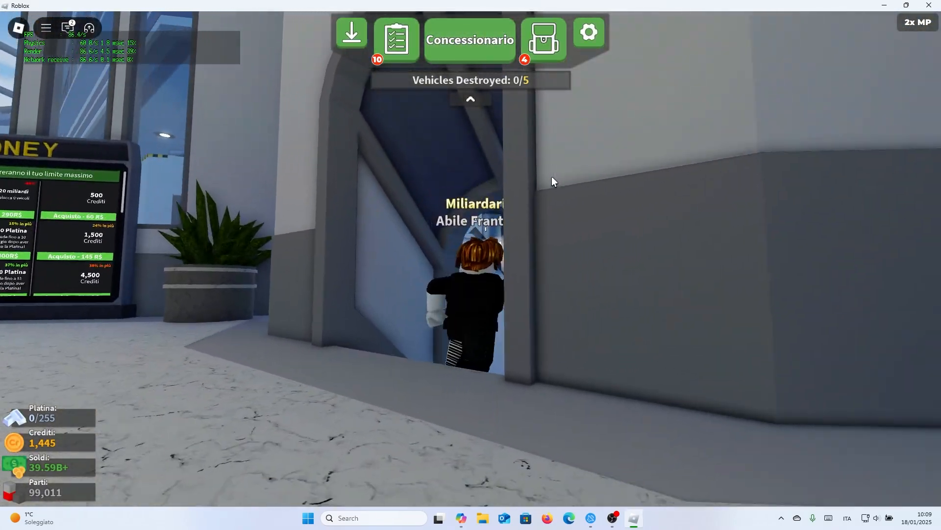
pyautogui.scroll(-3, 551, 176)
pyautogui.press('w')
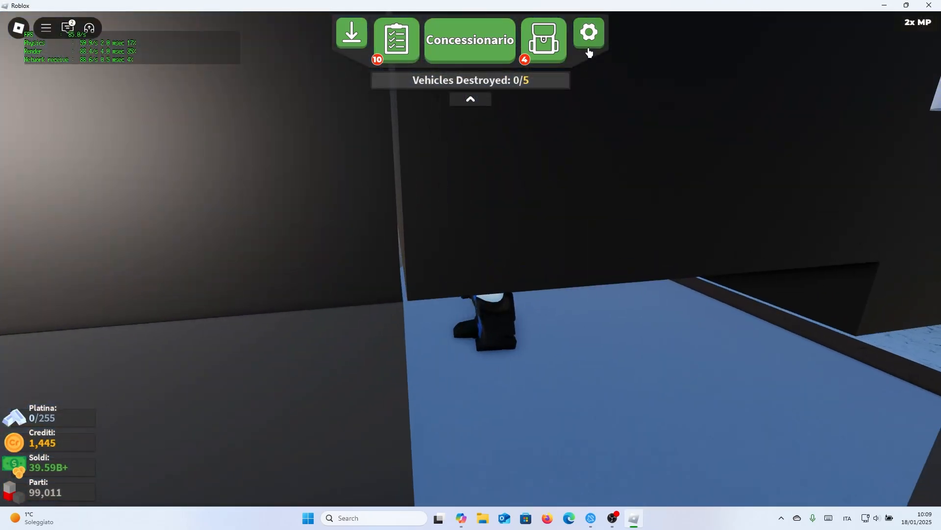
# Step: Look through the game's Impostazioni dialog down to the vehicle spawn point options and close it
pyautogui.click(588, 46)
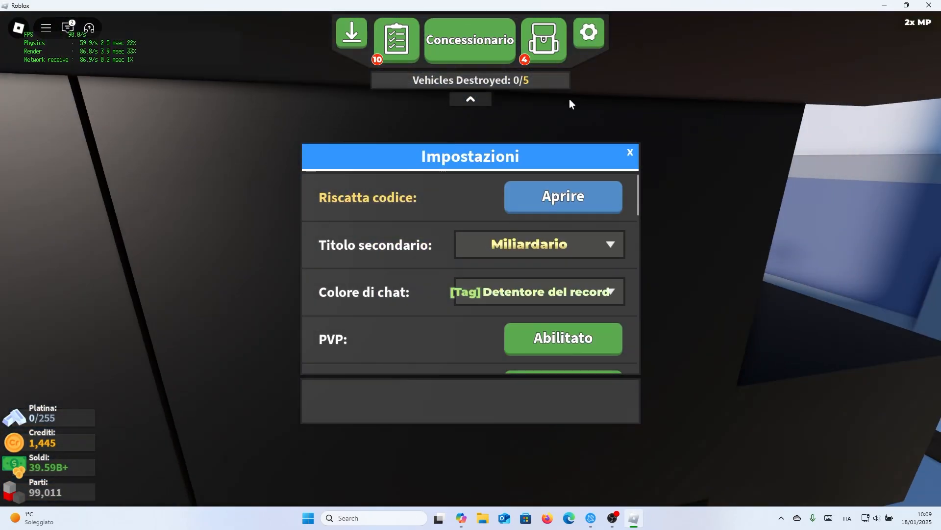
pyautogui.scroll(-1, 409, 251)
pyautogui.scroll(-15, 409, 252)
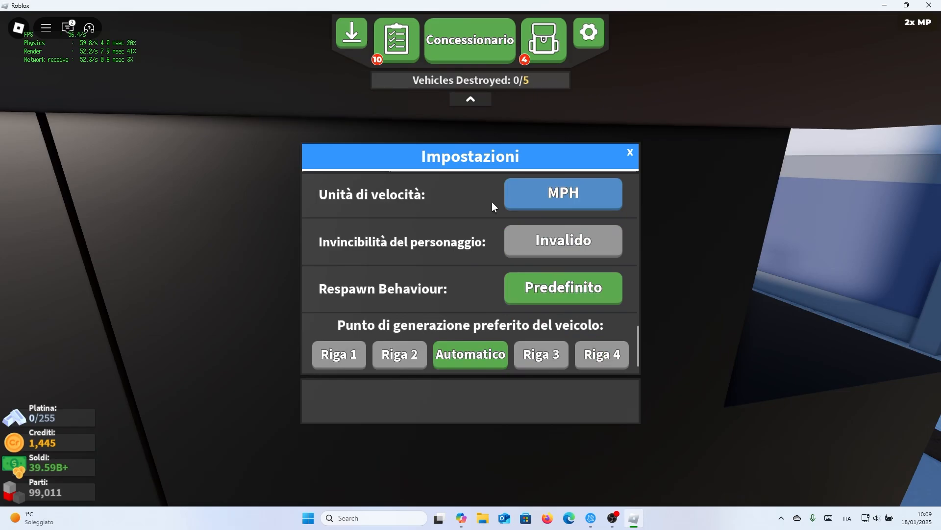
pyautogui.click(629, 154)
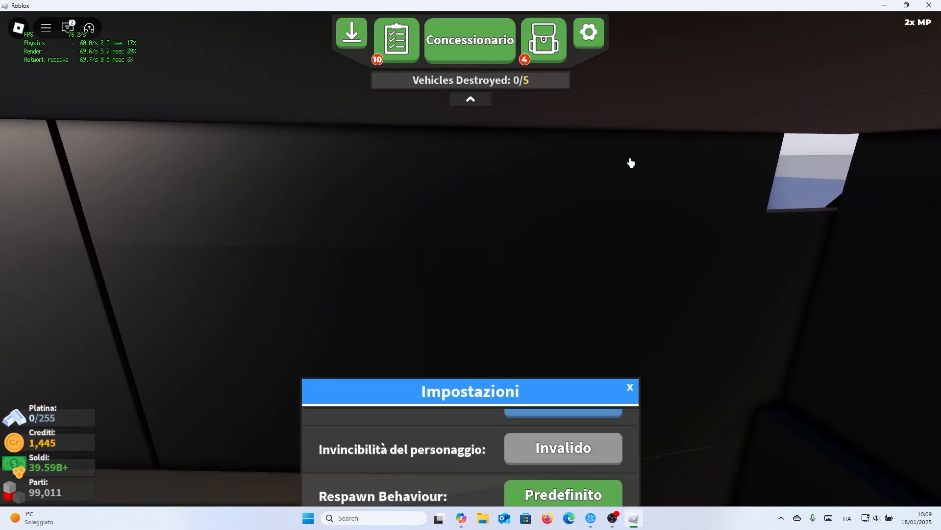
# Step: Drive the grey car around the hall to test how the game runs
pyautogui.rightClick(616, 178)
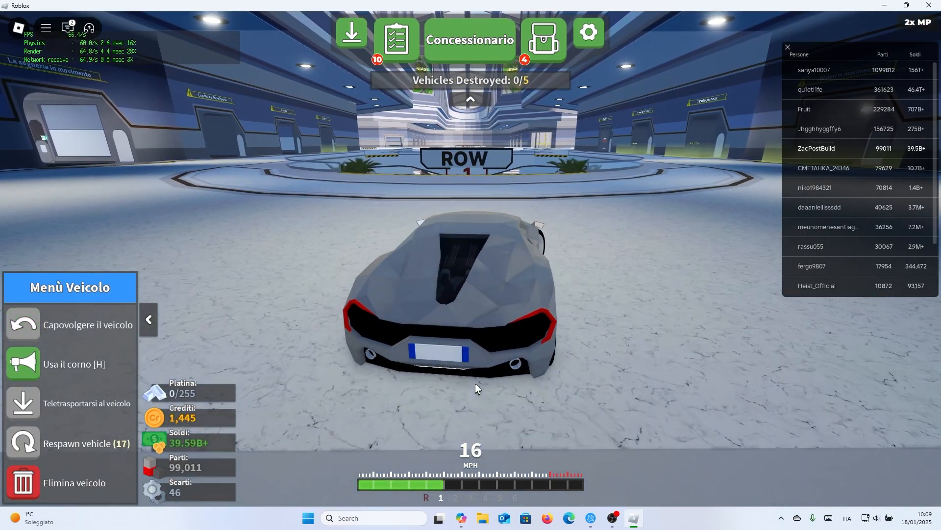
pyautogui.press('d')
pyautogui.press('a')
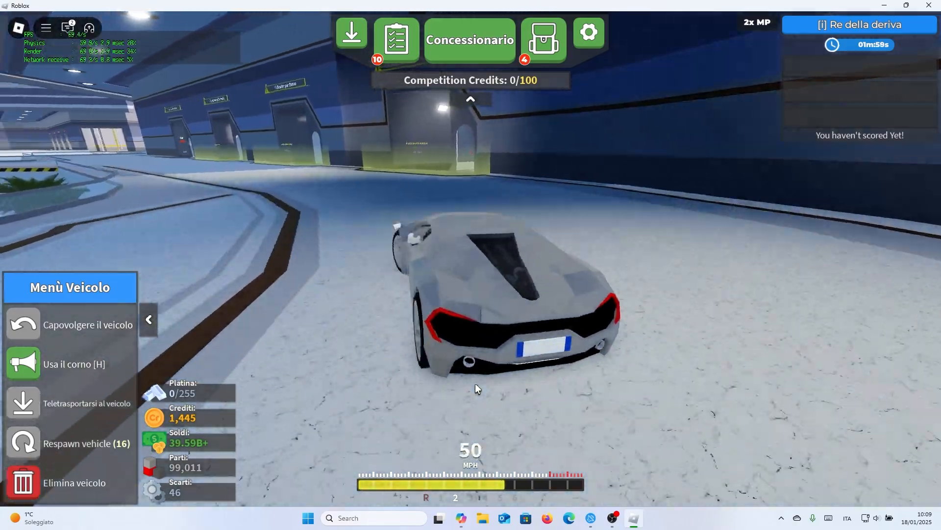
pyautogui.press('s')
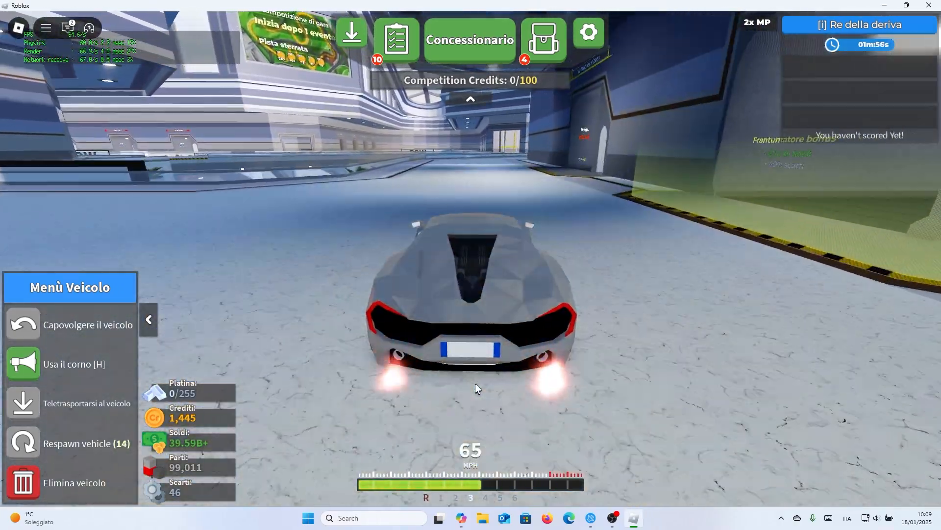
pyautogui.press('s')
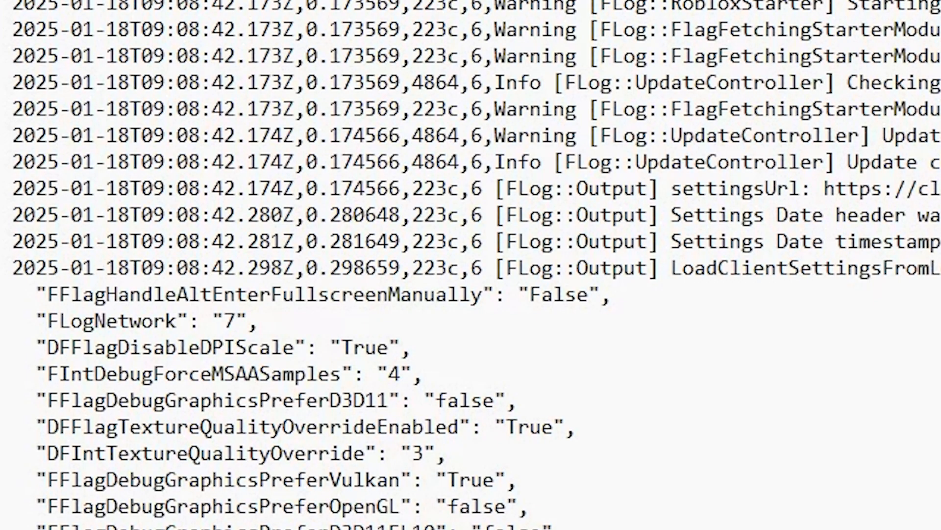
# Step: Examine the fast flags loaded in the Roblox log, especially the graphics preference entries
pyautogui.scroll(-3, 593, 267)
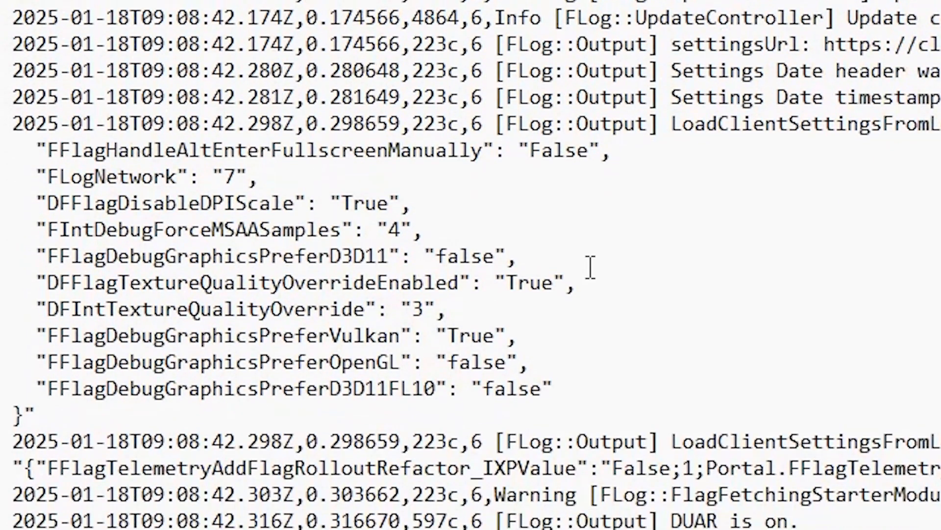
pyautogui.moveTo(25, 142); pyautogui.dragTo(585, 307)
pyautogui.click(535, 271)
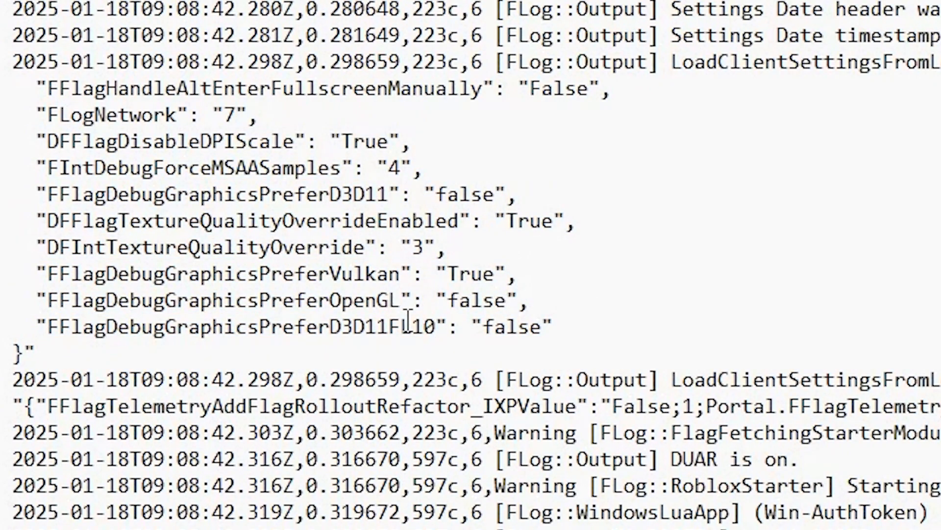
# Step: Highlight the FFlagDebugGraphicsPreferVulkan entry and the Vulkan heap and device lines in the Roblox log
pyautogui.click(410, 269)
pyautogui.hotkey('shift', 'Home')
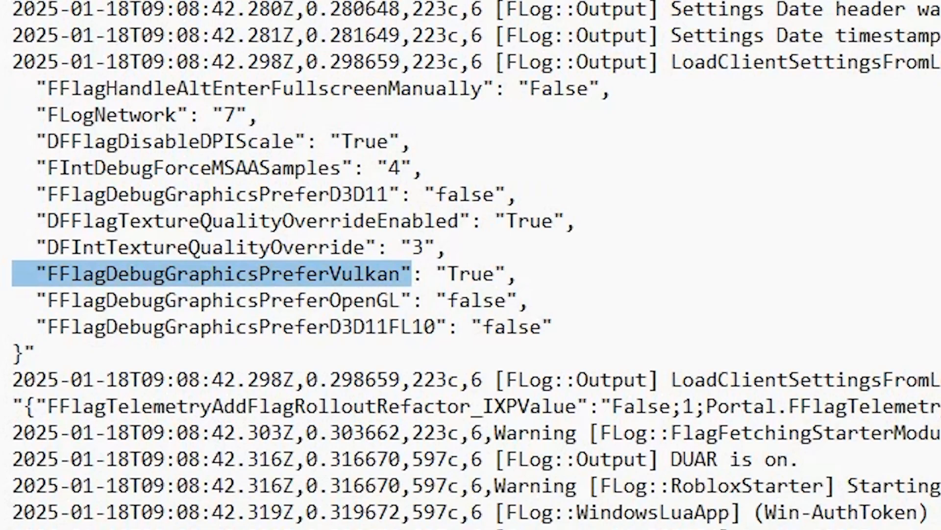
pyautogui.click(579, 221)
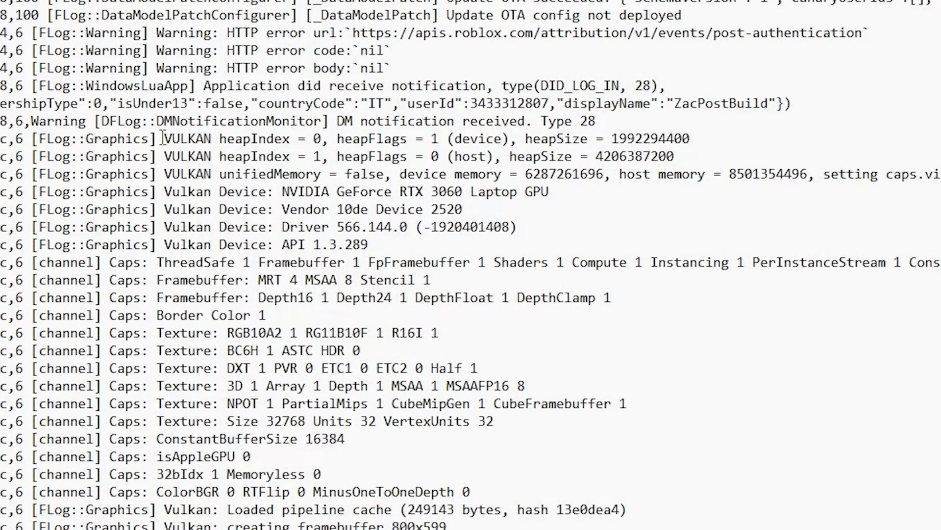
pyautogui.moveTo(162, 137)
pyautogui.mouseDown()
pyautogui.moveTo(164, 148)
pyautogui.moveTo(211, 158)
pyautogui.moveTo(339, 251)
pyautogui.moveTo(507, 252)
pyautogui.moveTo(564, 285)
pyautogui.moveTo(584, 355)
pyautogui.moveTo(586, 528)
pyautogui.moveTo(164, 122)
pyautogui.mouseUp()
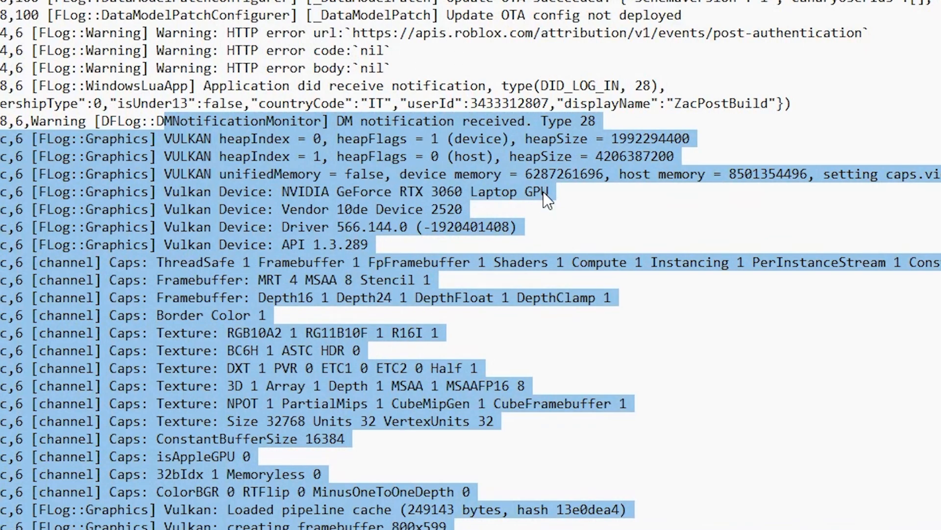
pyautogui.click(560, 196)
pyautogui.moveTo(156, 141); pyautogui.dragTo(292, 269)
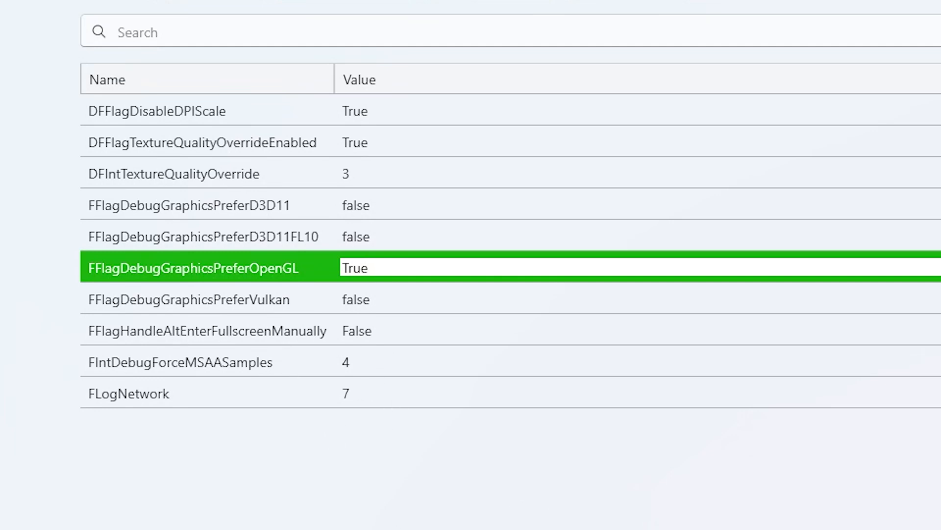
# Step: Set the FFlagDebugGraphicsPreferOpenGL fast flag to True in Bloxstrap's fast flag editor
pyautogui.press('Return')
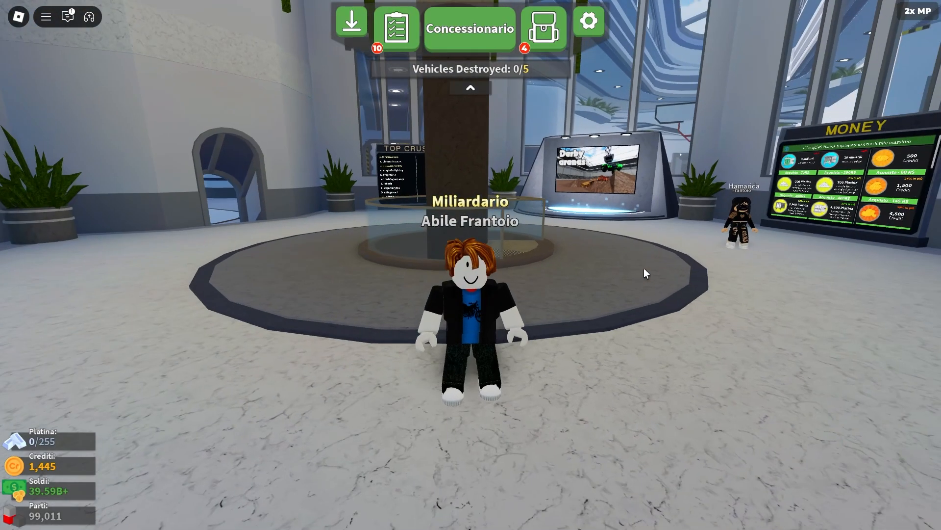
# Step: Test the game by walking the avatar from the lobby into the large hall and turning the camera around it
pyautogui.moveTo(646, 258); pyautogui.dragTo(635, 258)
pyautogui.moveTo(578, 250); pyautogui.dragTo(580, 250)
pyautogui.press('w')
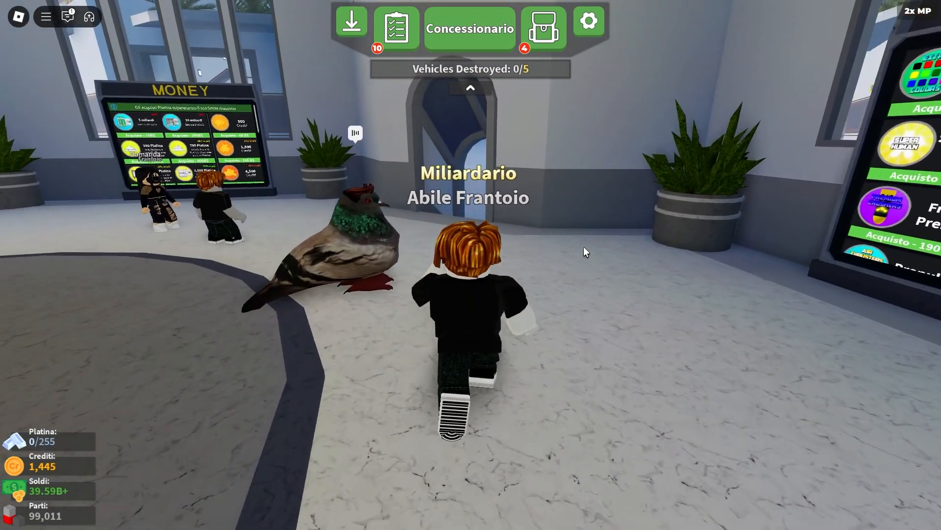
pyautogui.press('w')
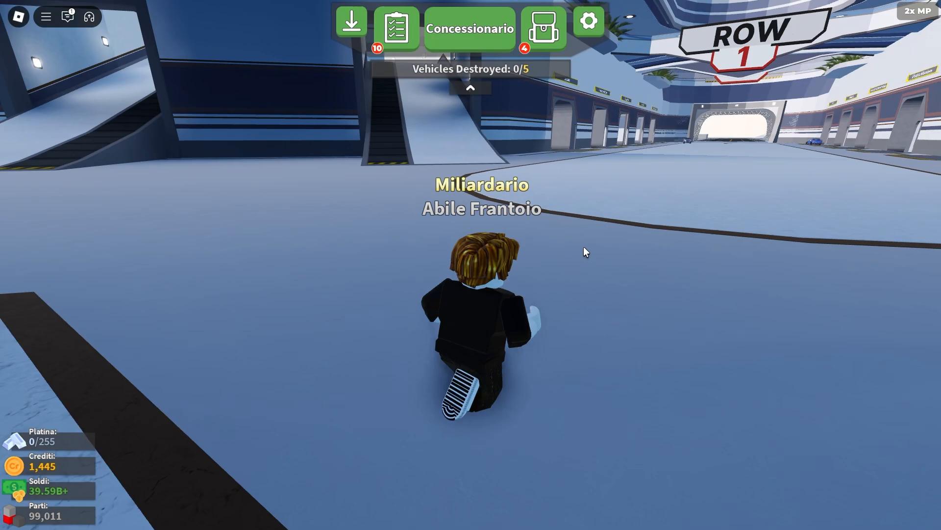
pyautogui.press('w')
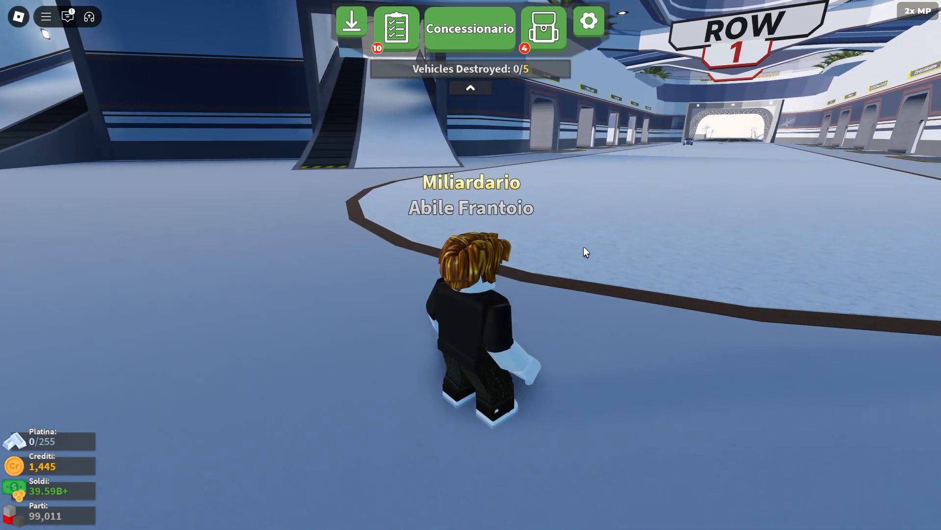
pyautogui.moveTo(606, 271); pyautogui.dragTo(607, 272)
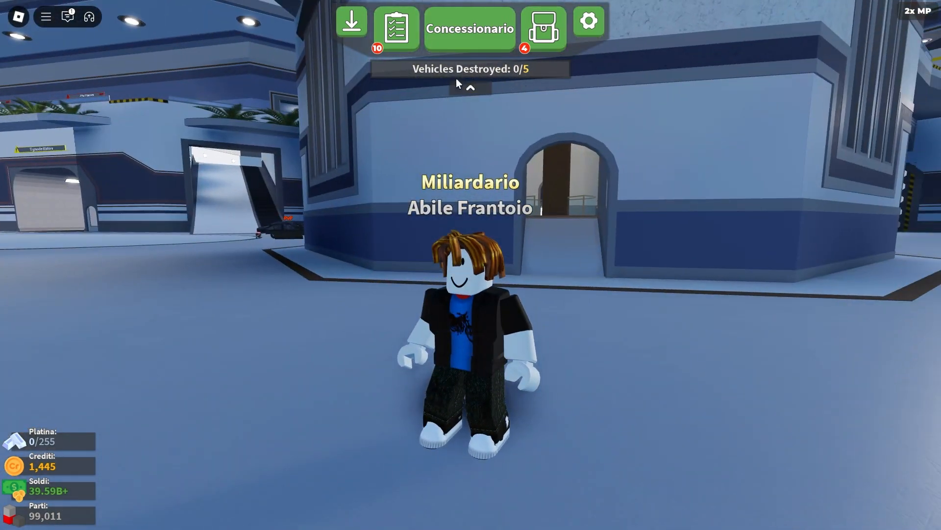
# Step: Check the CPU and GPU timing details in the in-game performance stats overlay
pyautogui.click(18, 16)
pyautogui.click(18, 16)
pyautogui.click(285, 45)
pyautogui.click(352, 46)
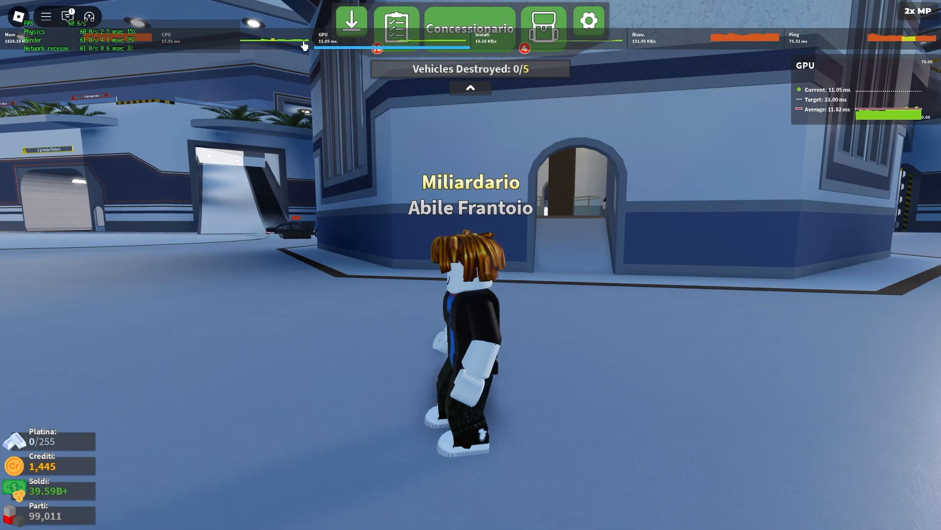
pyautogui.click(304, 46)
pyautogui.click(356, 47)
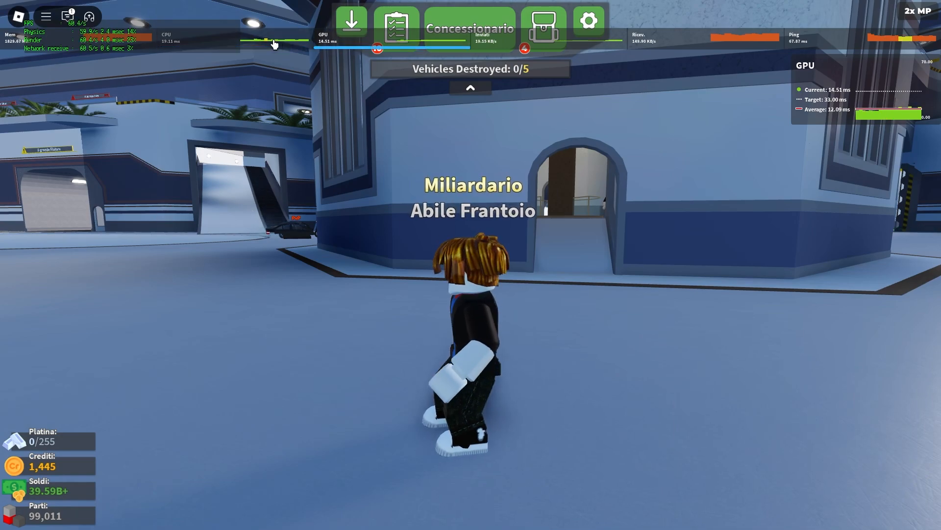
# Step: Open the game's Impostazioni page and look through its lower options
pyautogui.press('Escape')
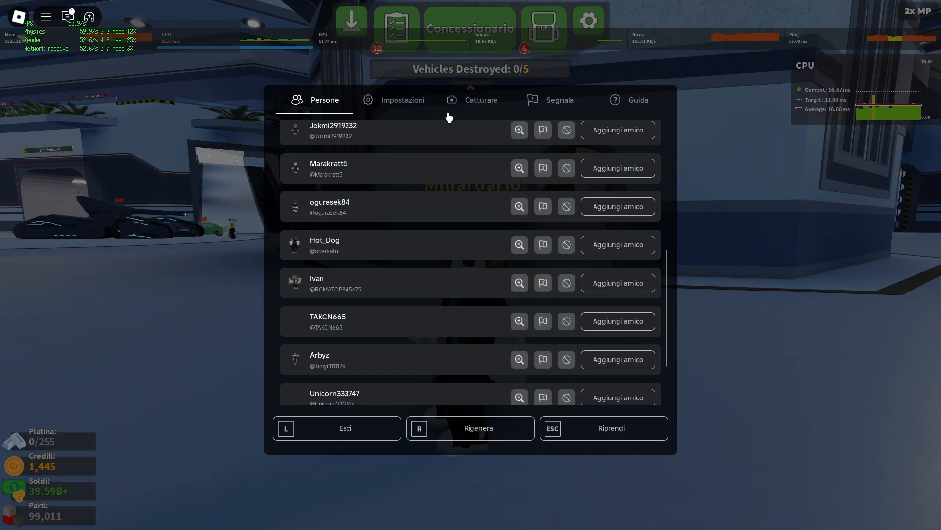
pyautogui.click(405, 101)
pyautogui.scroll(-6, 563, 279)
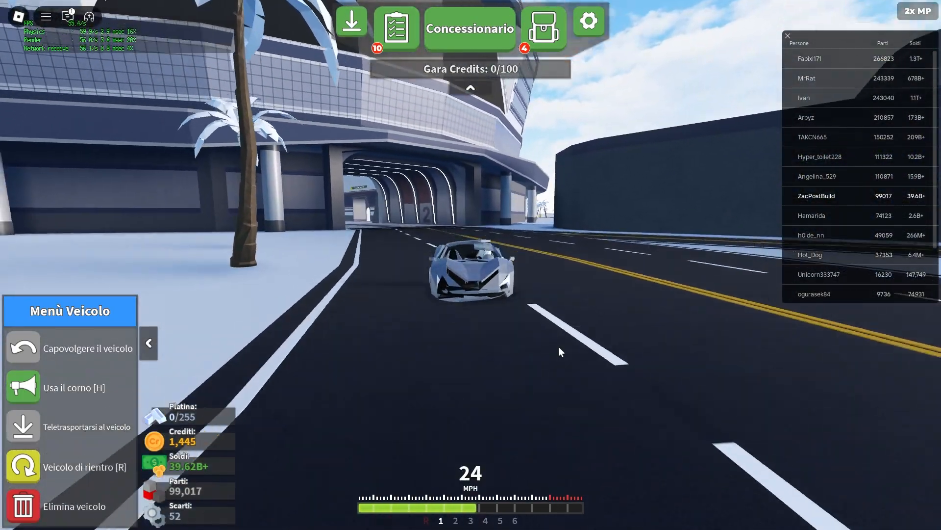
# Step: Drive the grey car along the outdoor road past the barriers and brake to test how the game runs
pyautogui.press('w')
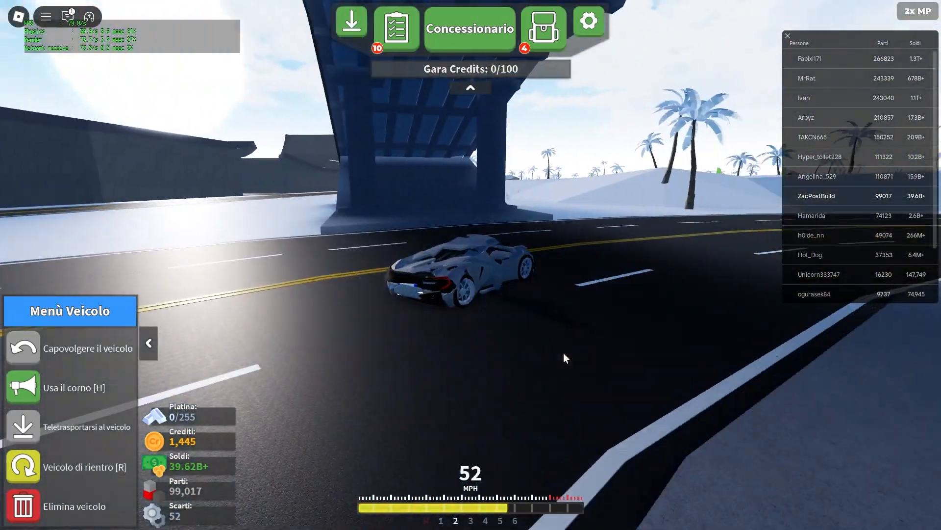
pyautogui.press('w')
pyautogui.press('d')
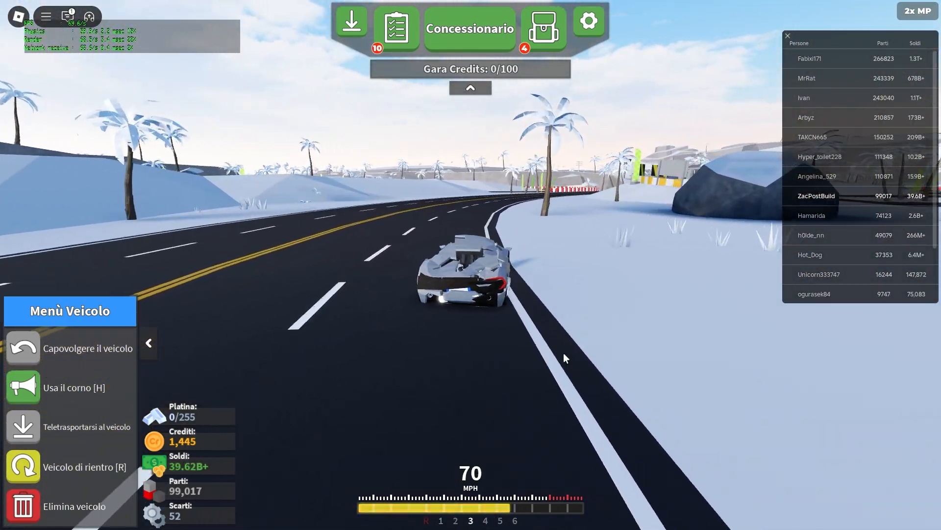
pyautogui.press('w')
pyautogui.press('d')
pyautogui.press('s')
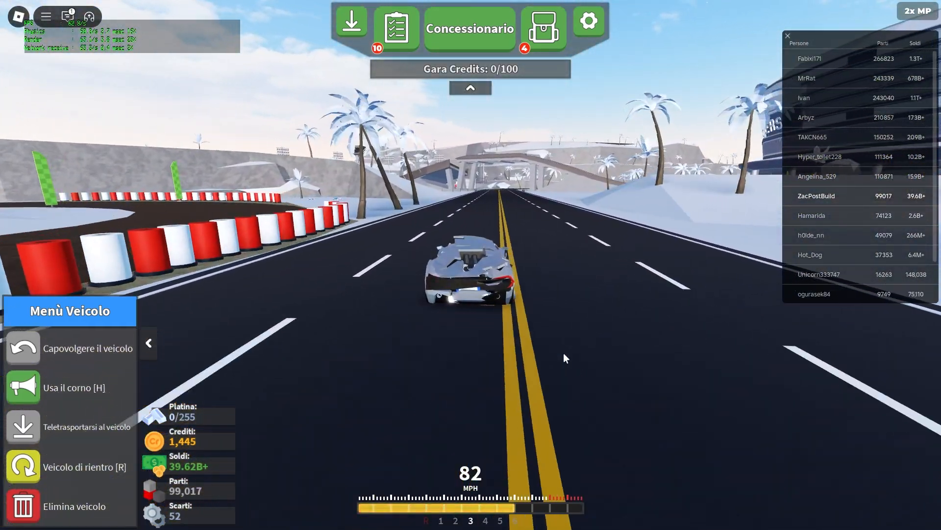
pyautogui.press('s')
# Step: Inspect the stopped car's rendering from the front, above and the sides, close up and farther away
pyautogui.rightClick(560, 385)
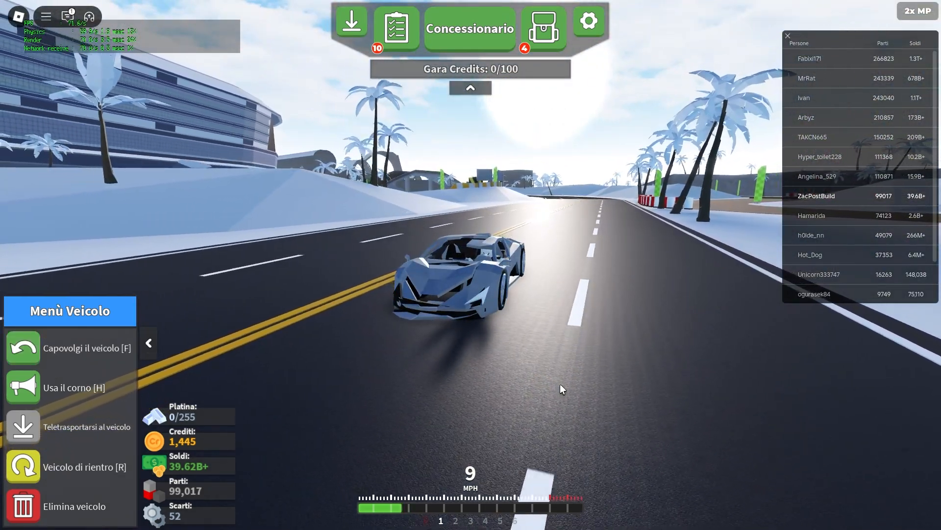
pyautogui.rightClick(561, 385)
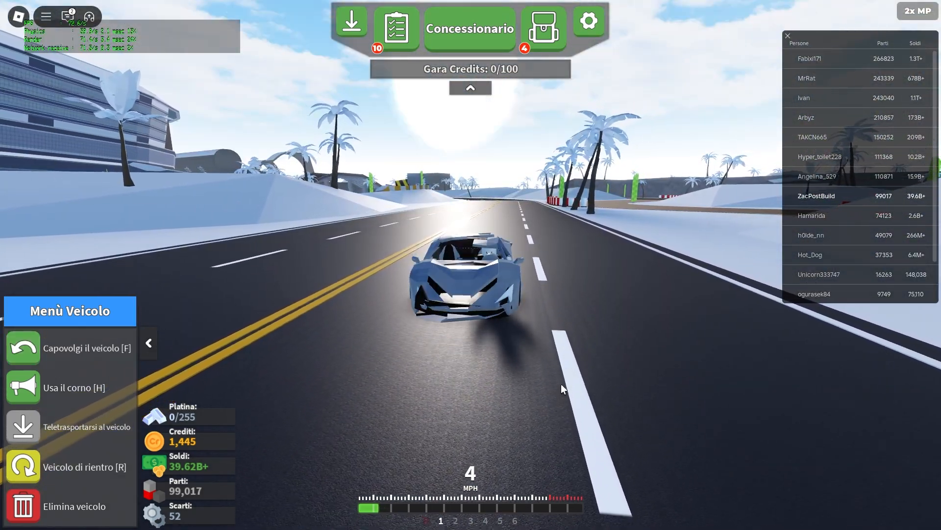
pyautogui.scroll(3, 569, 384)
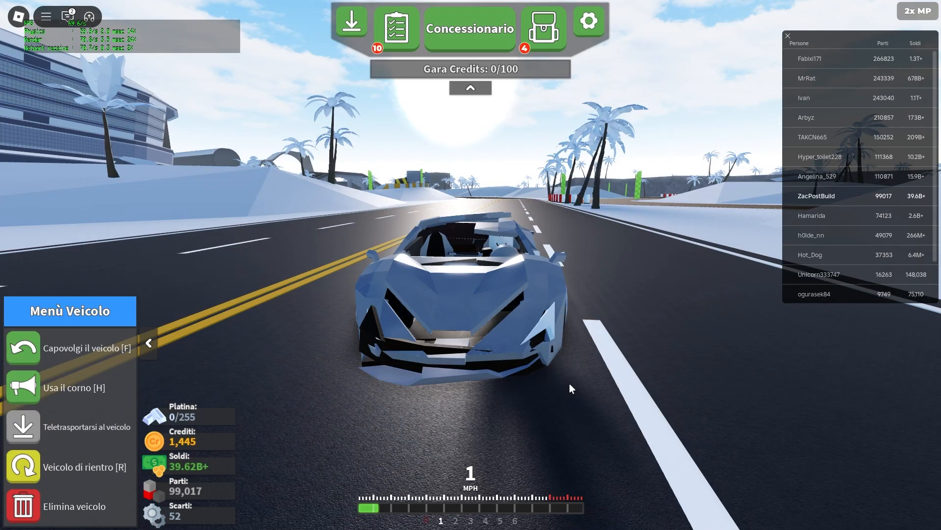
pyautogui.rightClick(625, 380)
pyautogui.rightClick(624, 380)
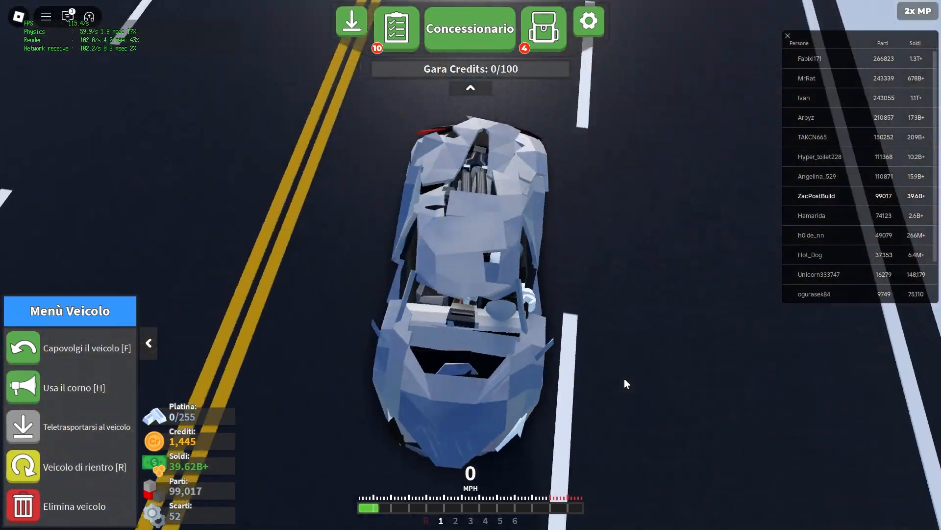
pyautogui.rightClick(624, 380)
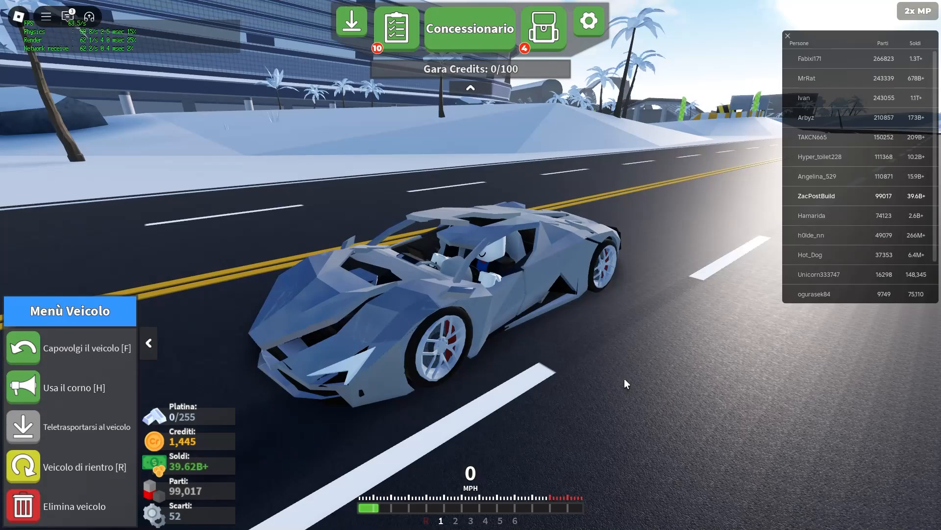
pyautogui.rightClick(625, 380)
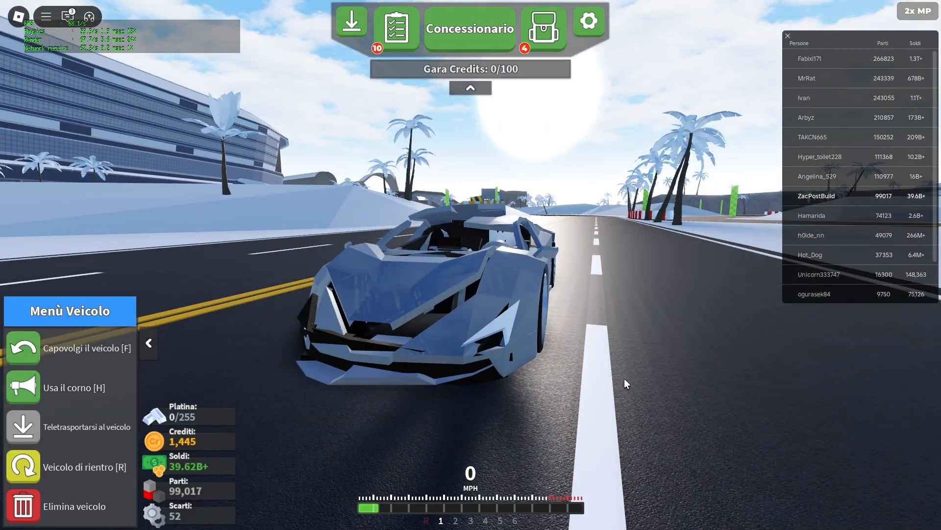
pyautogui.scroll(-3, 620, 385)
pyautogui.scroll(2, 619, 385)
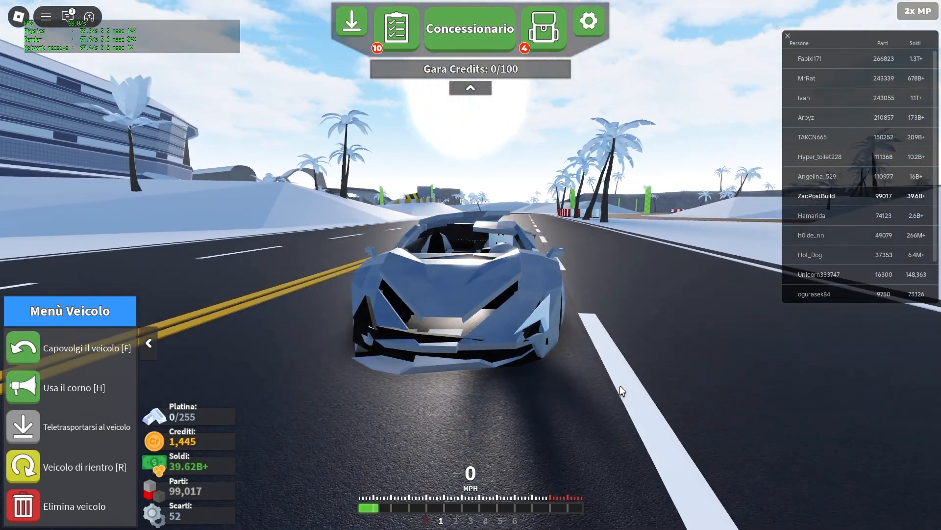
pyautogui.rightClick(620, 384)
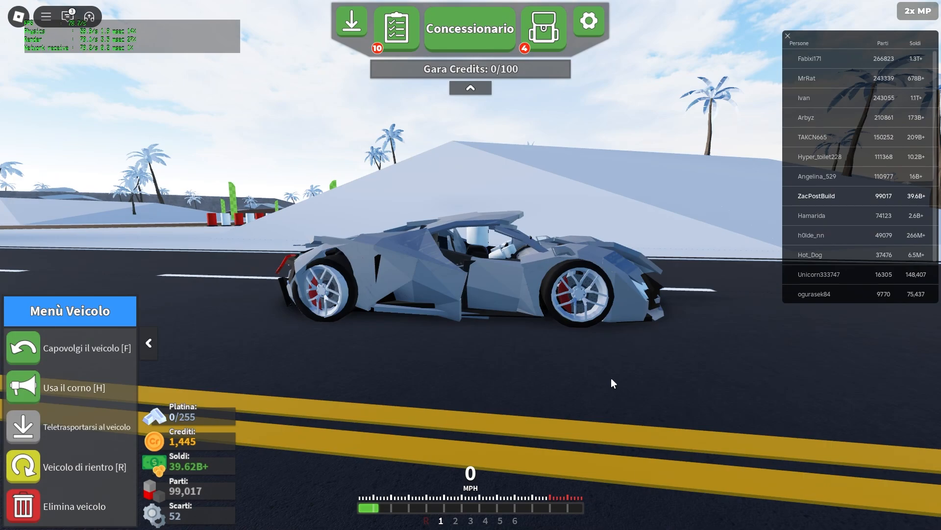
pyautogui.rightClick(599, 380)
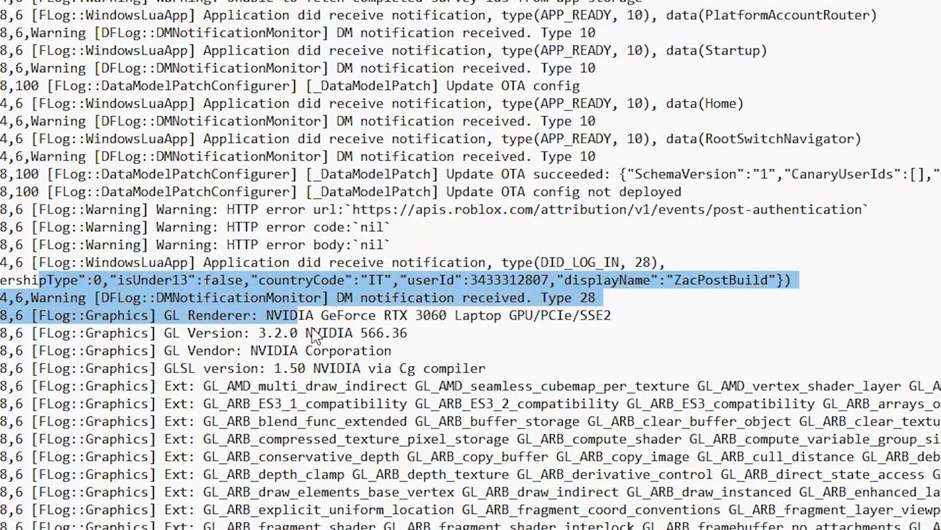
# Step: Examine the GL Renderer, GL Version and extension lines in the new Roblox log, then close the log window
pyautogui.moveTo(316, 334); pyautogui.dragTo(863, 529)
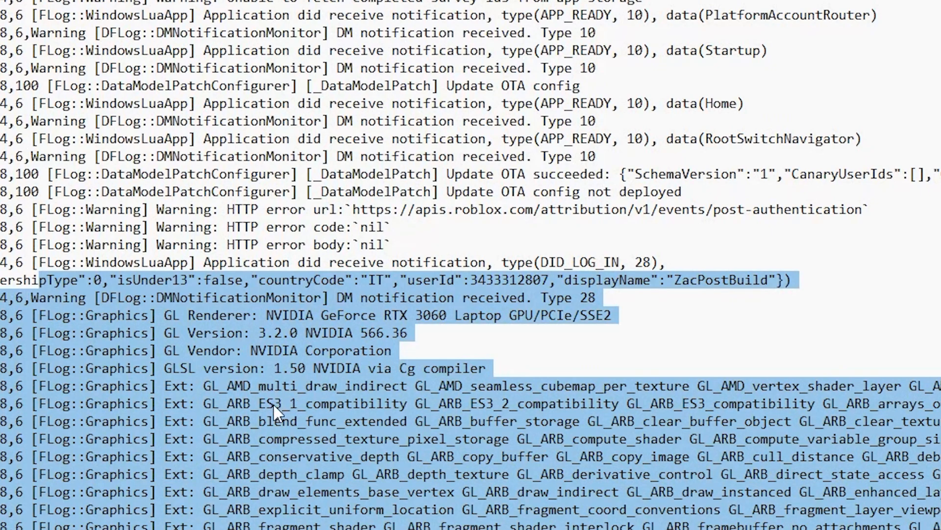
pyautogui.scroll(-4, 273, 405)
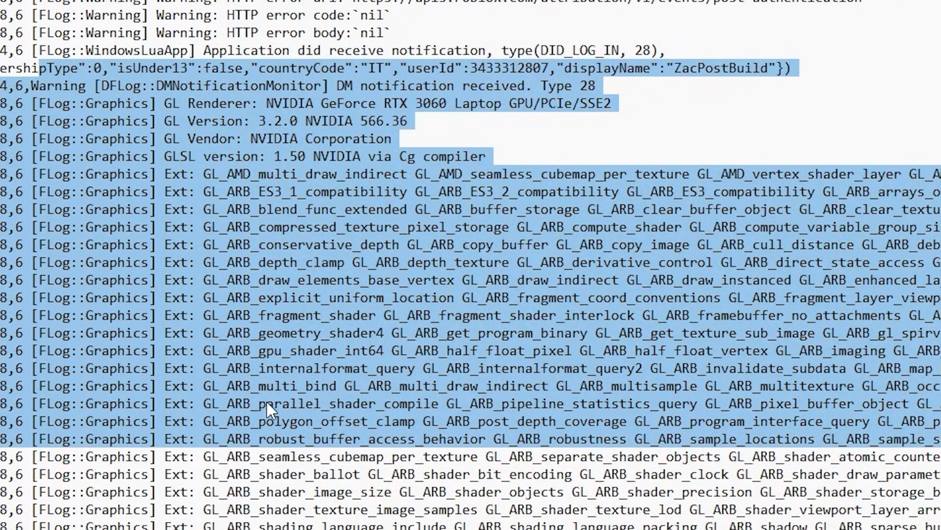
pyautogui.click(283, 337)
pyautogui.moveTo(1, 68); pyautogui.dragTo(833, 528)
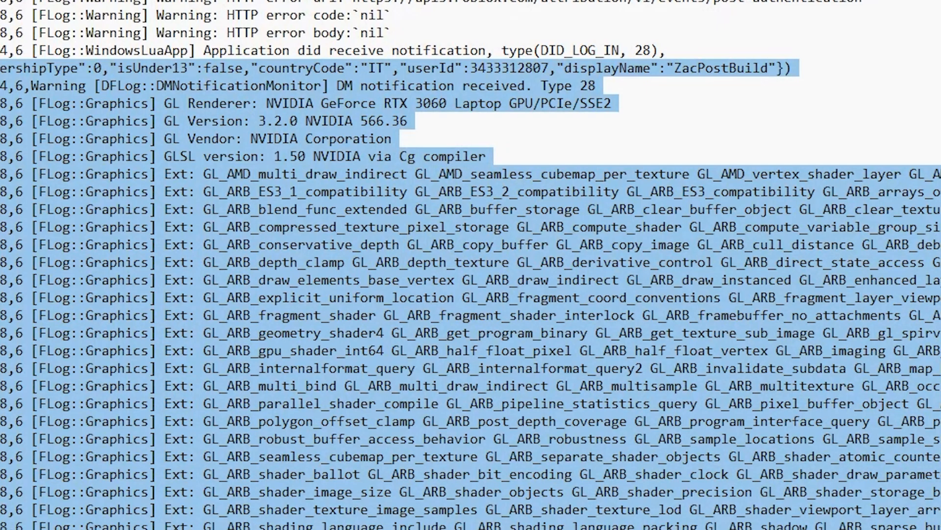
pyautogui.scroll(-6, 220, 238)
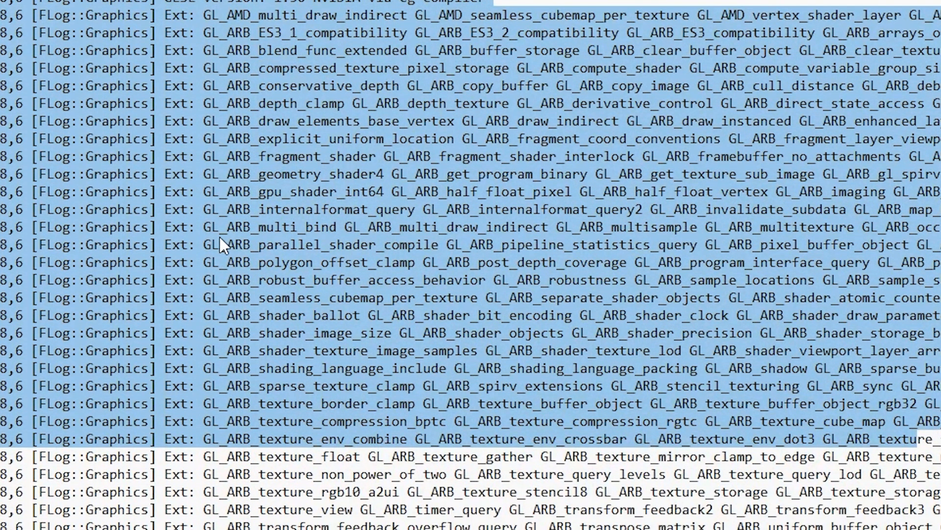
pyautogui.scroll(-20, 219, 236)
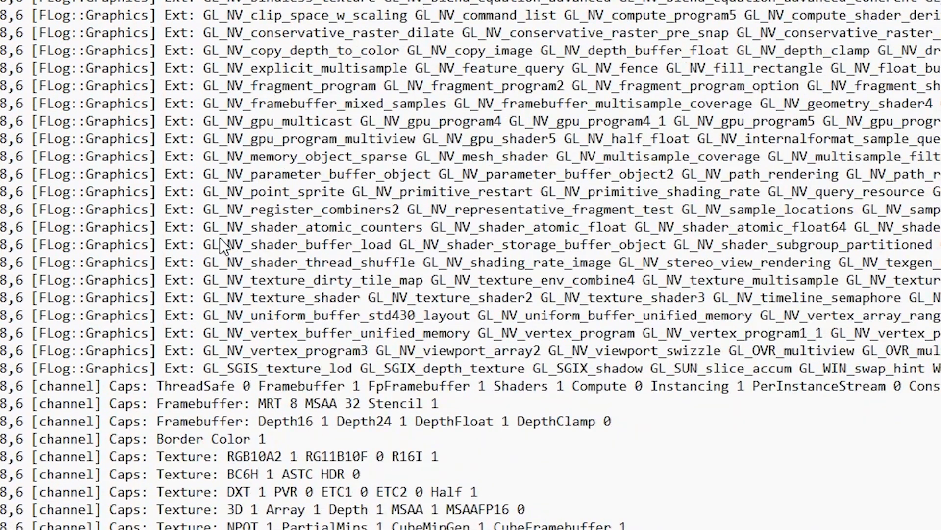
pyautogui.moveTo(94, 192); pyautogui.dragTo(636, 527)
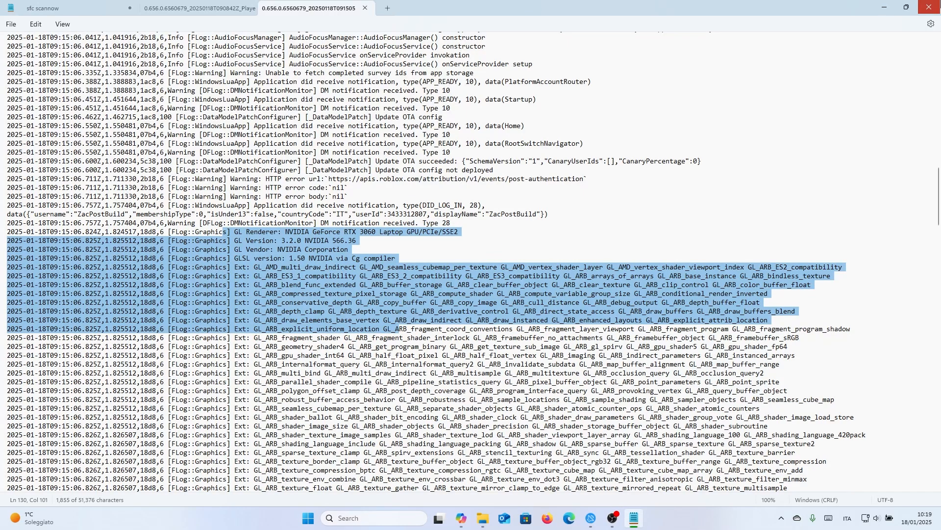
pyautogui.click(929, 7)
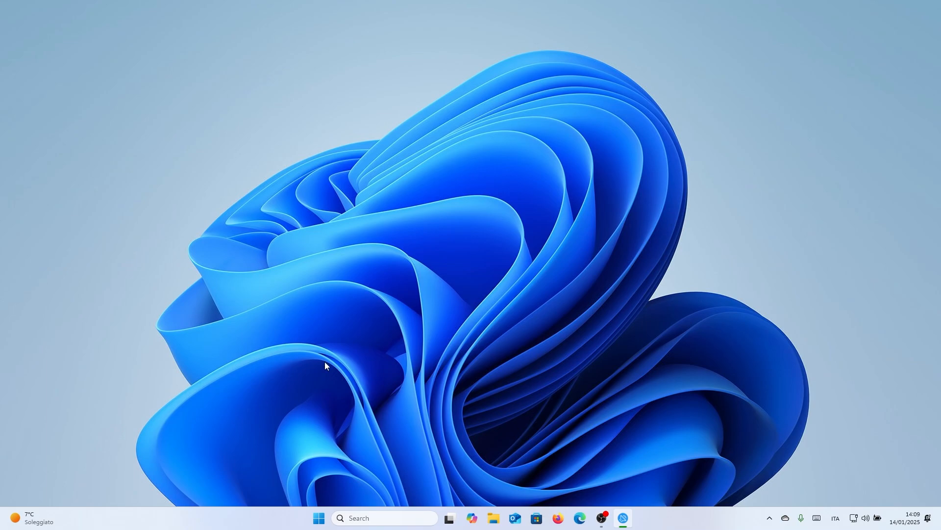
# Step: Find Task Manager through Windows search and open it
pyautogui.click(383, 516)
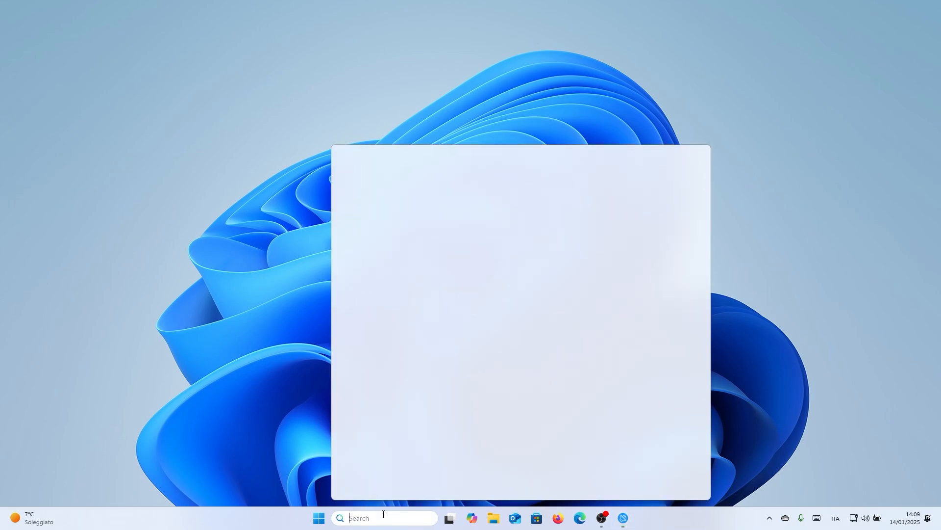
pyautogui.write('task manager')
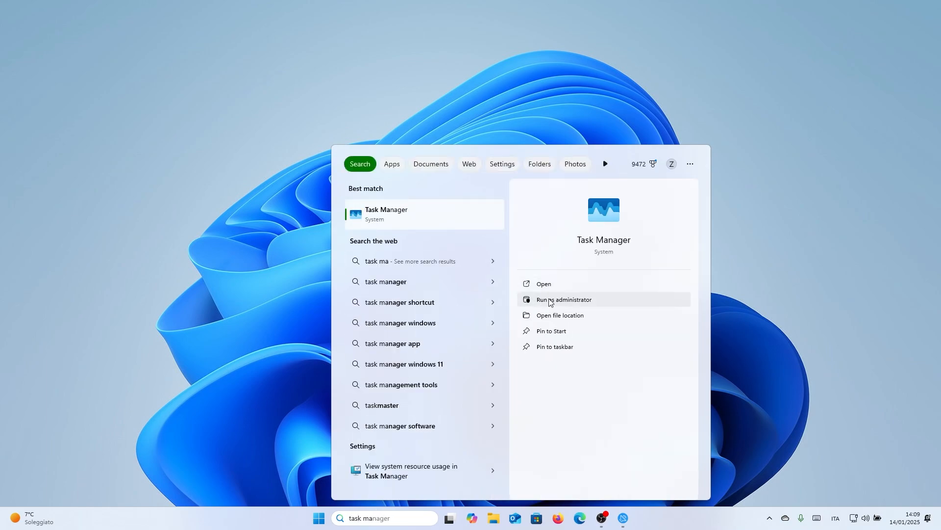
pyautogui.click(559, 286)
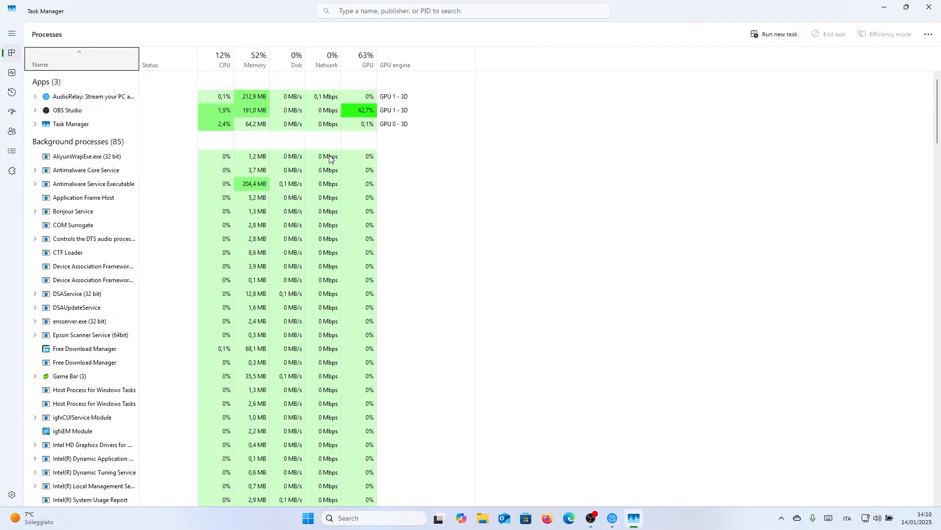
# Step: Show the performance graphs in Task Manager
pyautogui.click(330, 158)
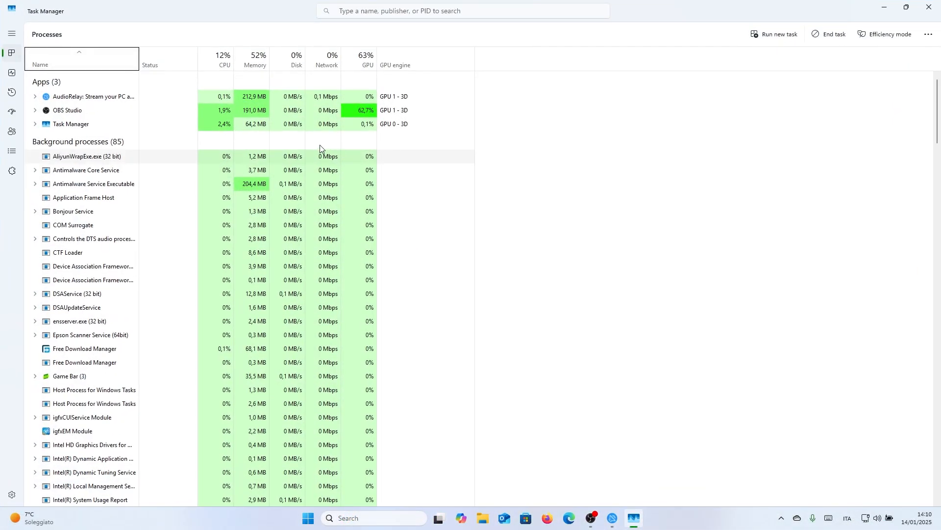
pyautogui.click(13, 73)
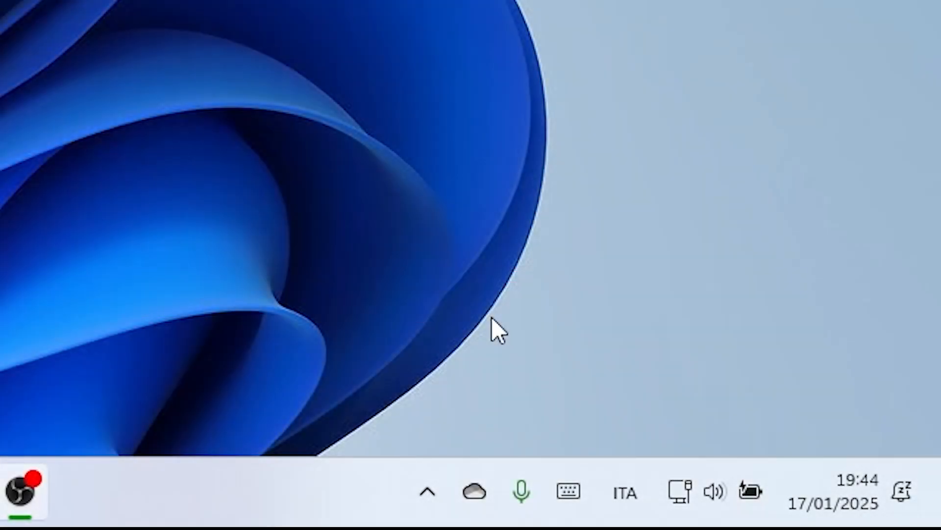
# Step: Quit Skype and the background app with the blue monitor icon from the hidden notification-area apps
pyautogui.click(427, 493)
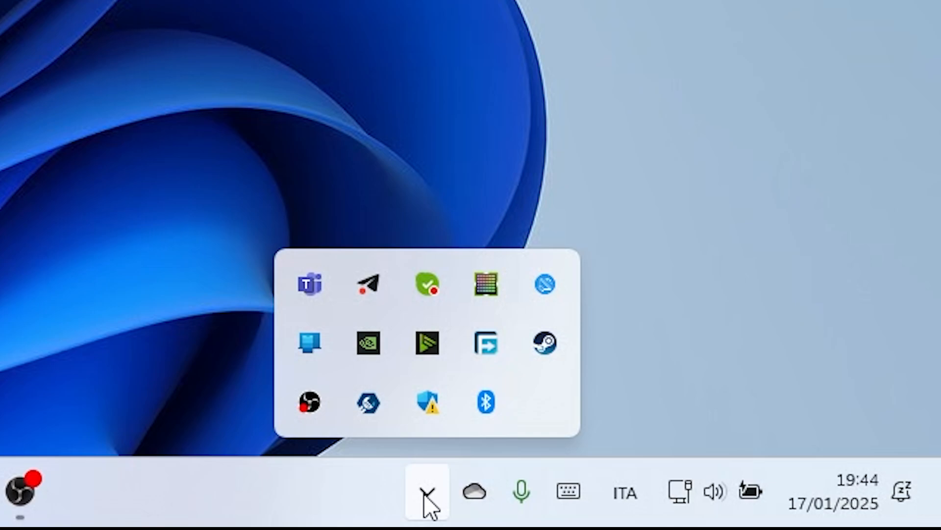
pyautogui.click(426, 498)
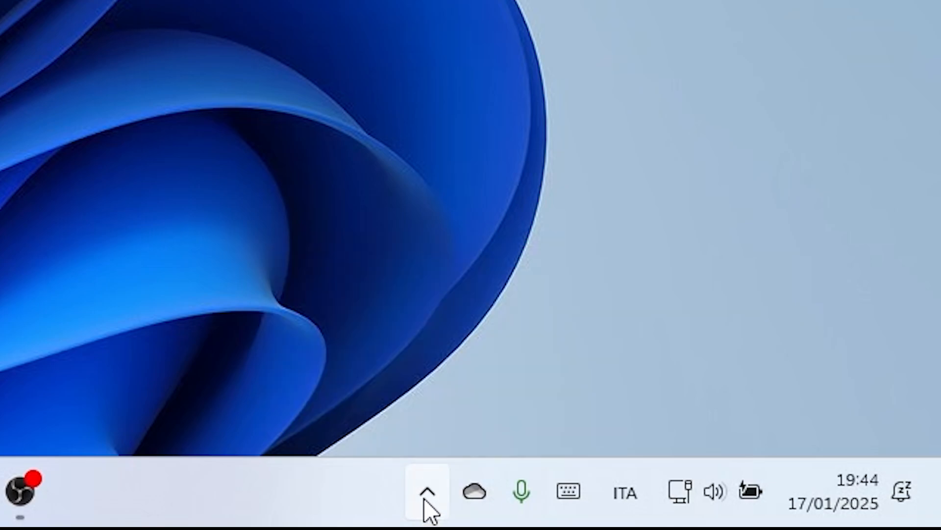
pyautogui.click(432, 495)
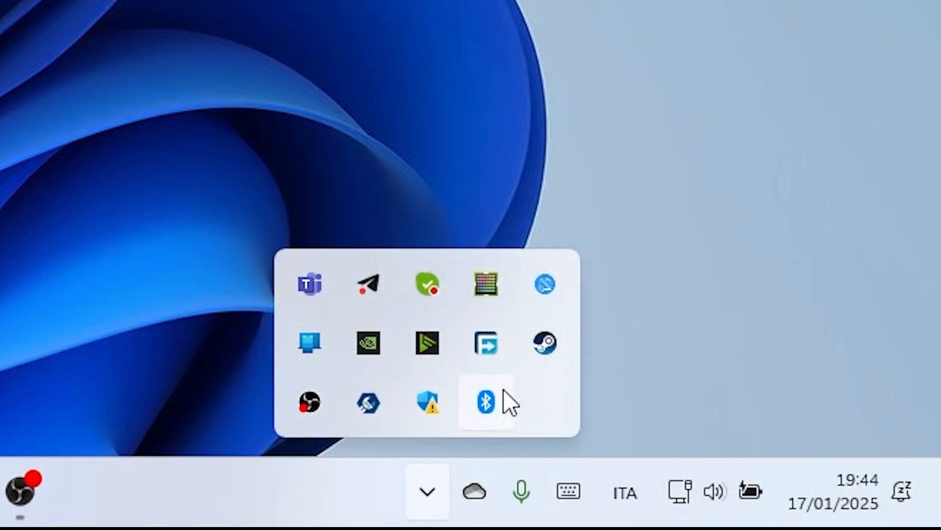
pyautogui.rightClick(431, 283)
pyautogui.click(496, 256)
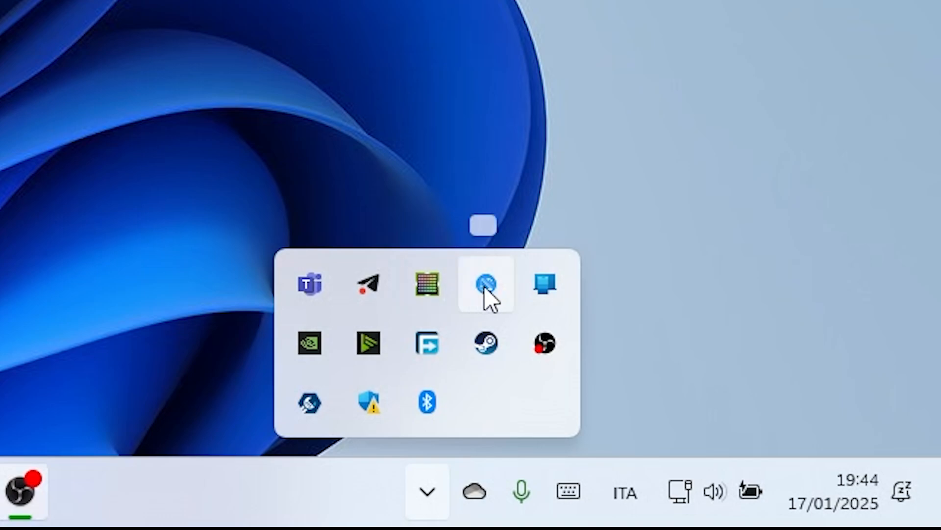
pyautogui.rightClick(541, 292)
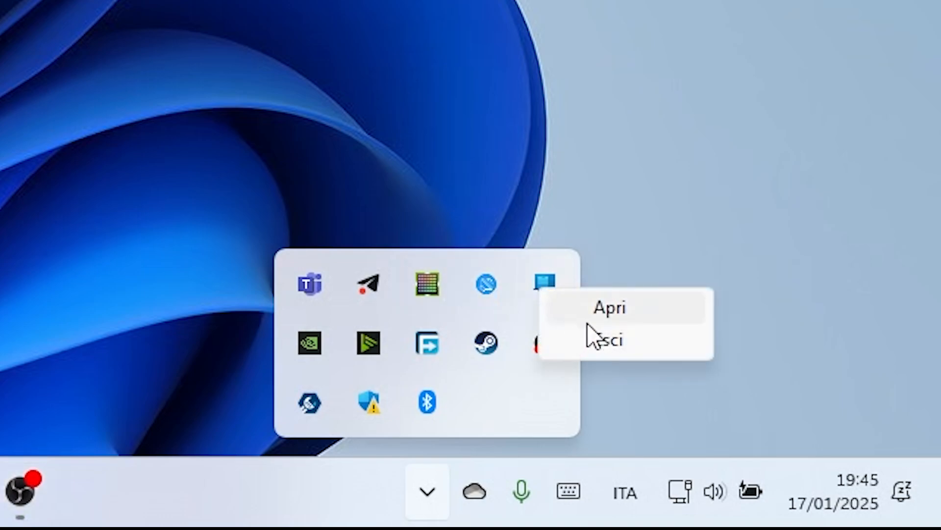
pyautogui.click(611, 339)
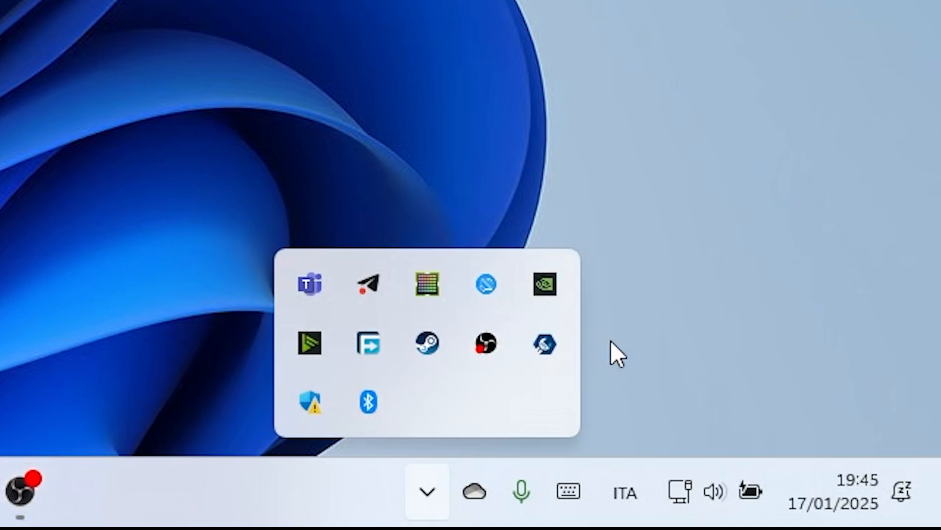
# Step: Quit Telegram and Microsoft Teams in the background, and review which hidden notification-area apps still run
pyautogui.rightClick(387, 294)
pyautogui.click(447, 257)
pyautogui.rightClick(314, 294)
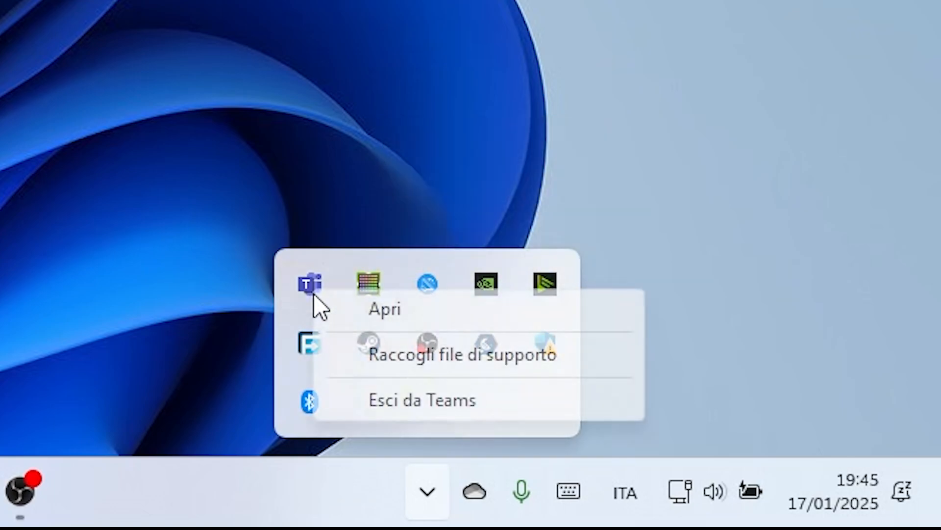
pyautogui.click(384, 401)
pyautogui.click(415, 470)
pyautogui.click(427, 492)
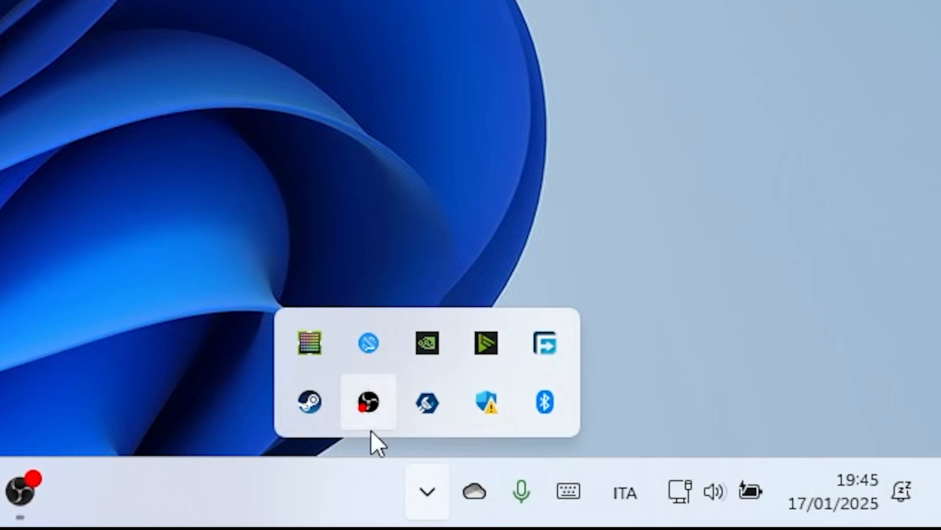
pyautogui.click(422, 492)
pyautogui.click(427, 492)
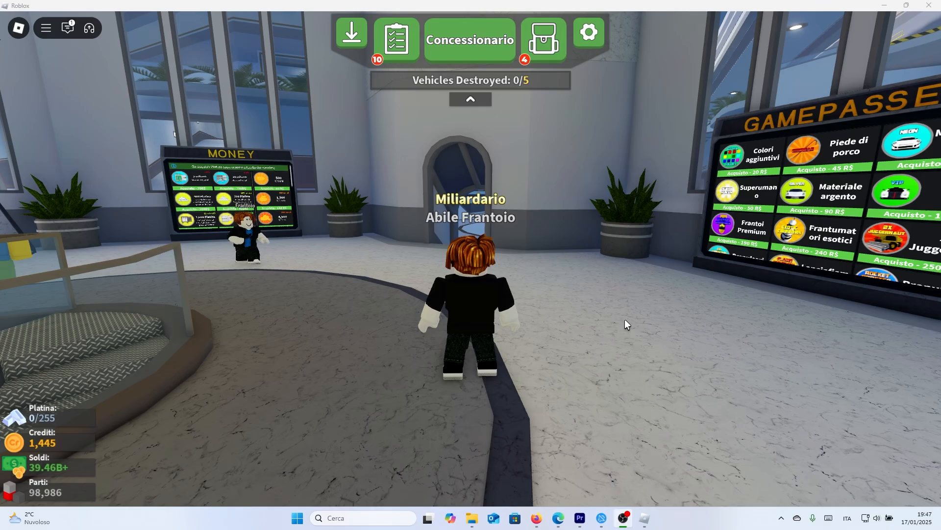
# Step: Close the browser showing the Car Crushers 2 page and return to the running Roblox game
pyautogui.click(885, 5)
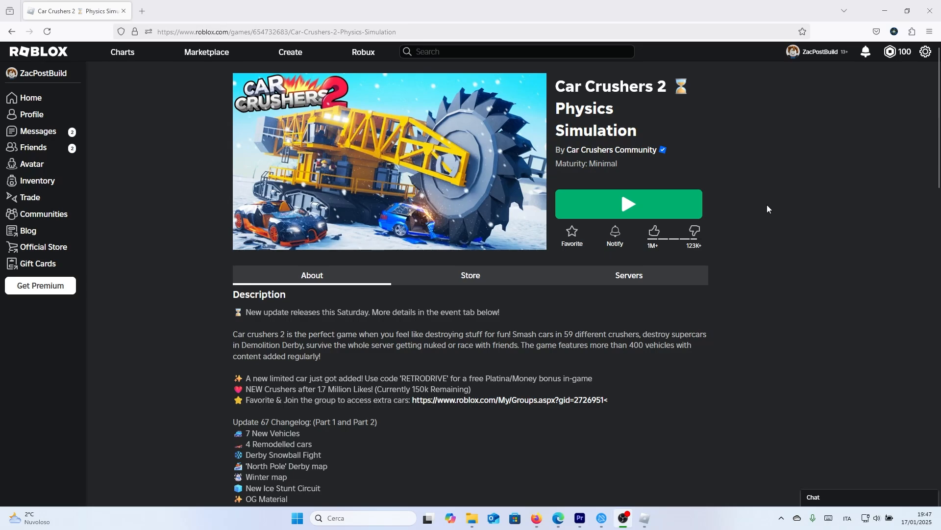
pyautogui.click(925, 14)
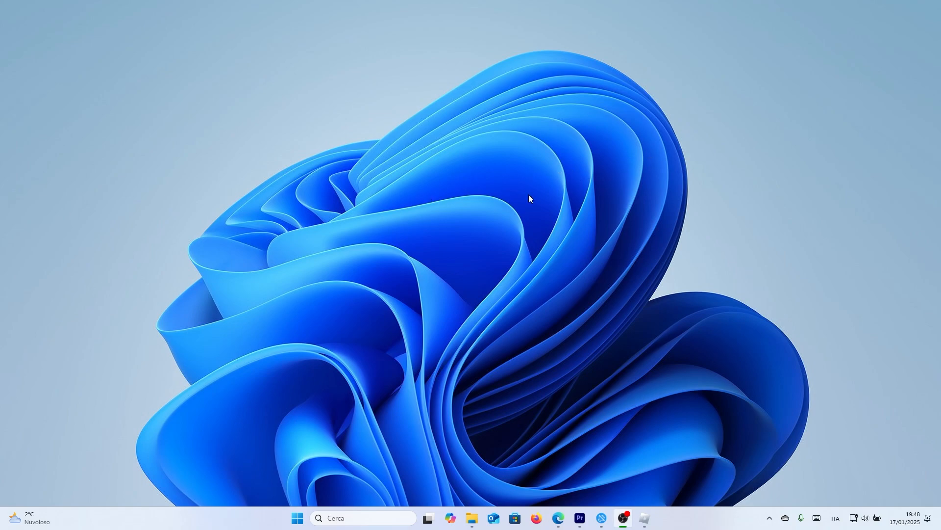
pyautogui.click(646, 512)
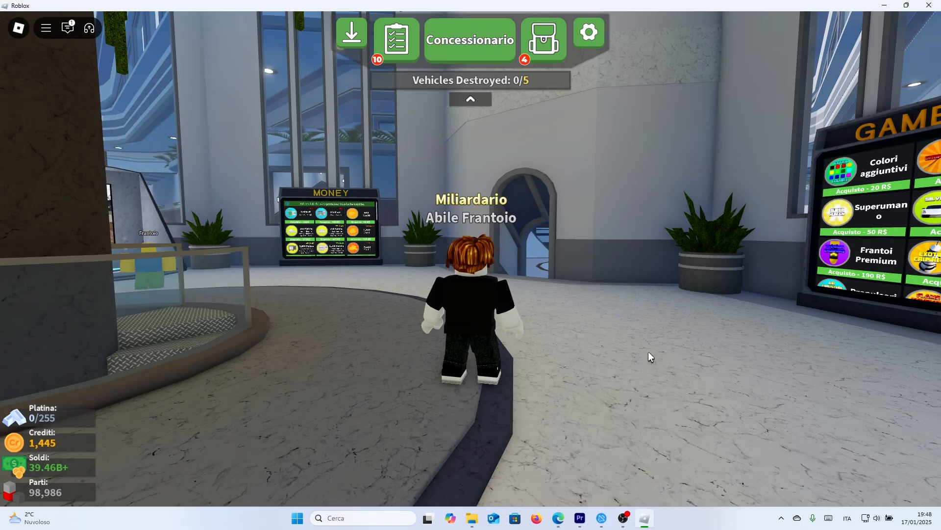
# Step: Open the in-game Roblox settings and lower Graphics Quality to one bar
pyautogui.rightClick(649, 352)
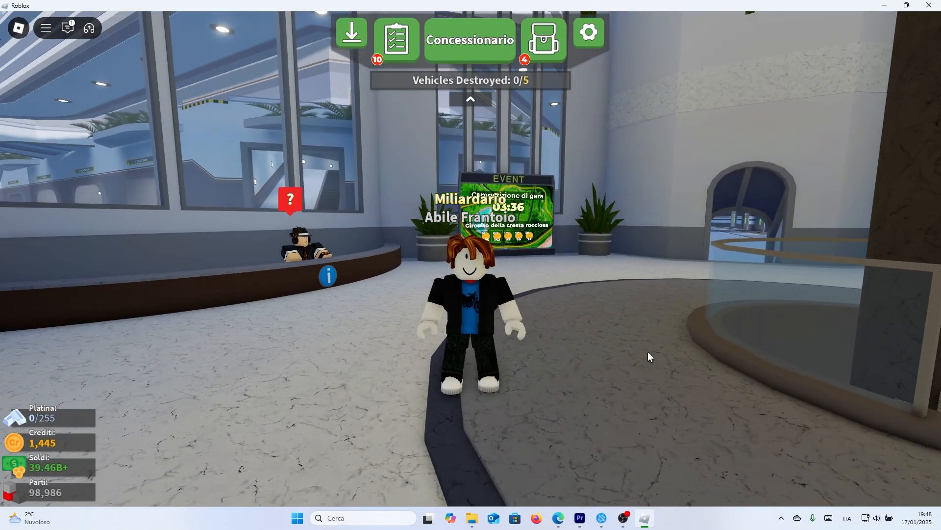
pyautogui.scroll(2, 623, 338)
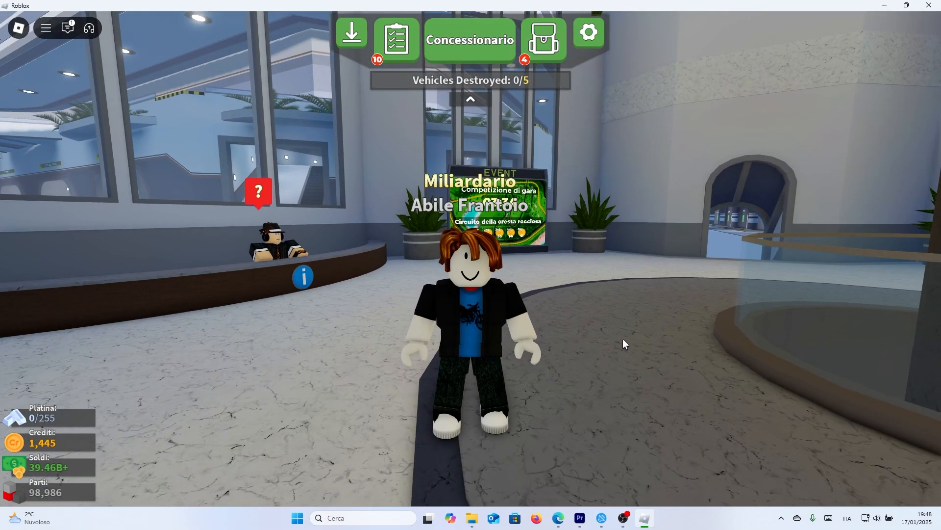
pyautogui.rightClick(515, 320)
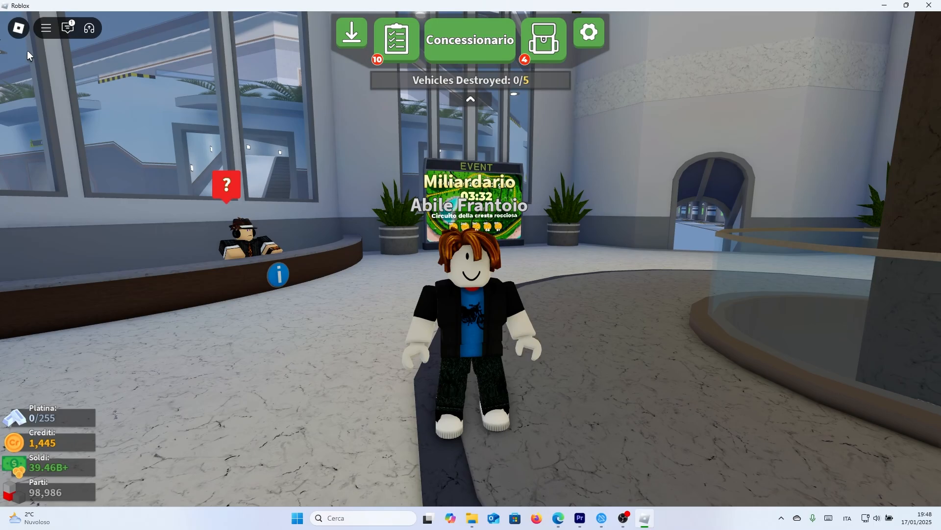
pyautogui.click(19, 28)
pyautogui.click(386, 96)
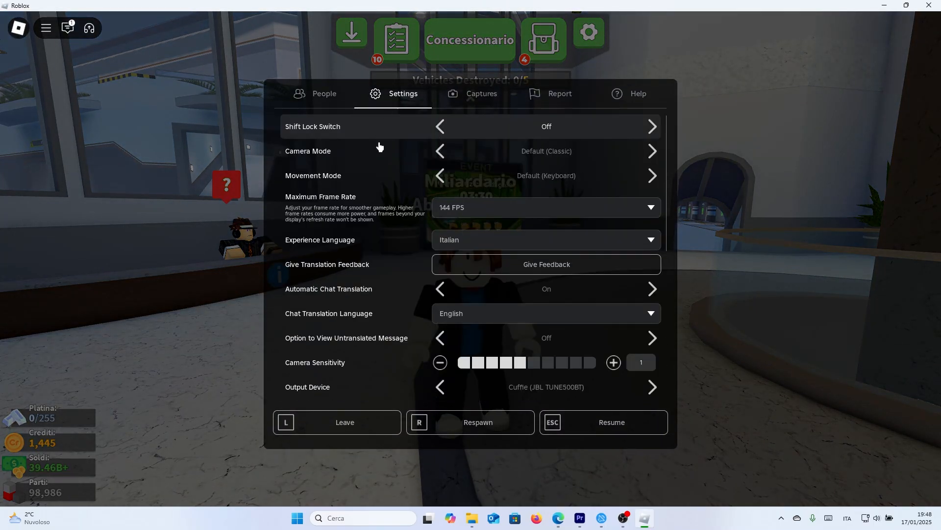
pyautogui.scroll(-5, 368, 237)
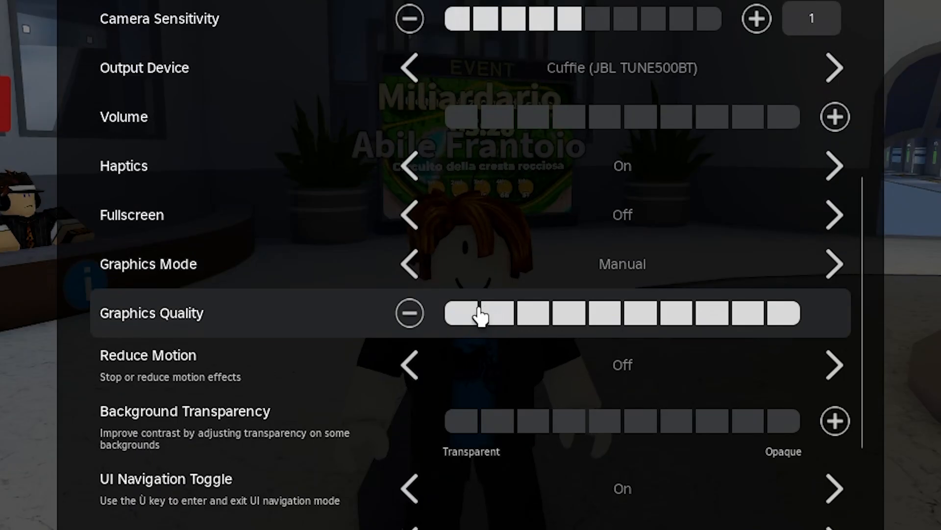
pyautogui.click(471, 315)
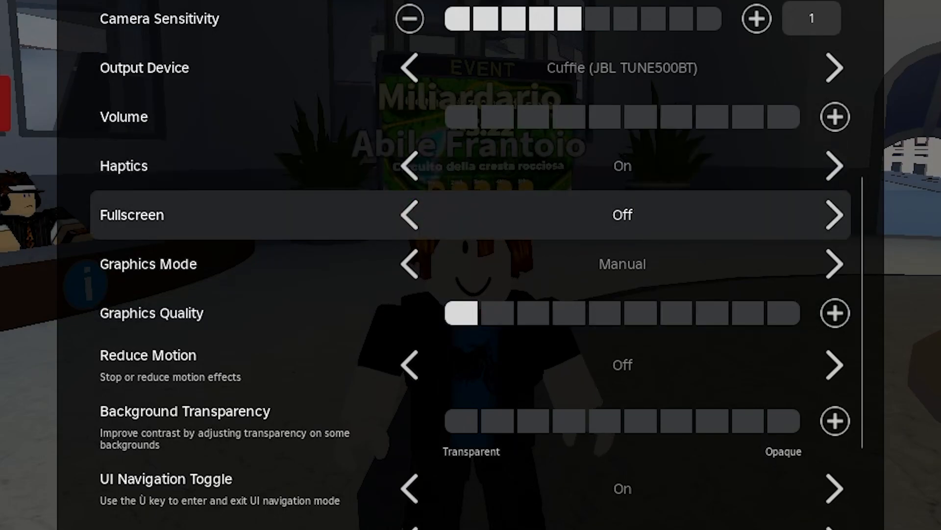
# Step: Try Graphics Quality at several levels, including 2, 10, 9, 5, 3 and 6 bars, to compare the rendering
pyautogui.click(497, 316)
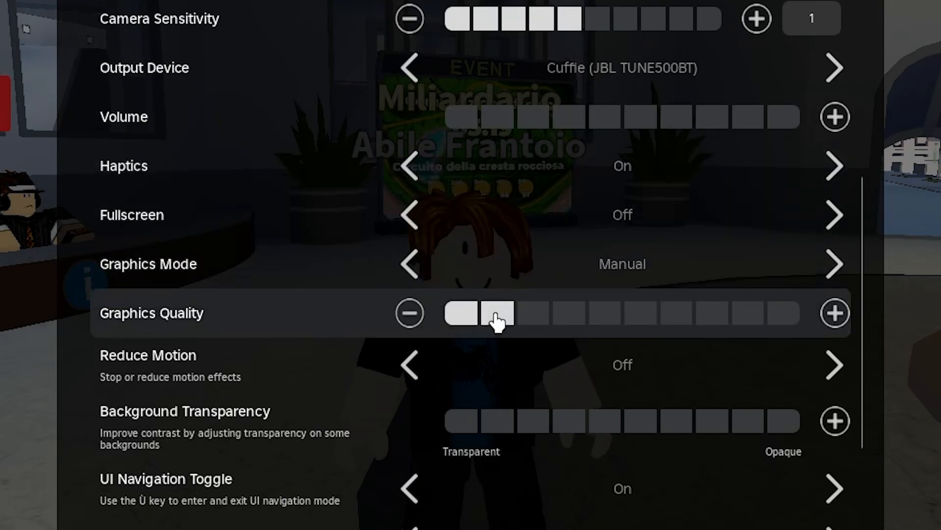
pyautogui.moveTo(497, 317); pyautogui.dragTo(773, 322)
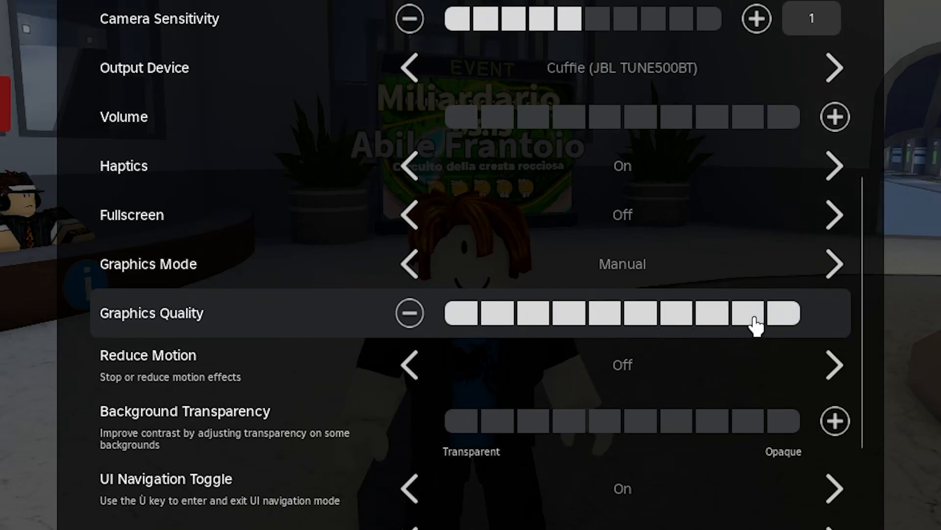
pyautogui.click(756, 319)
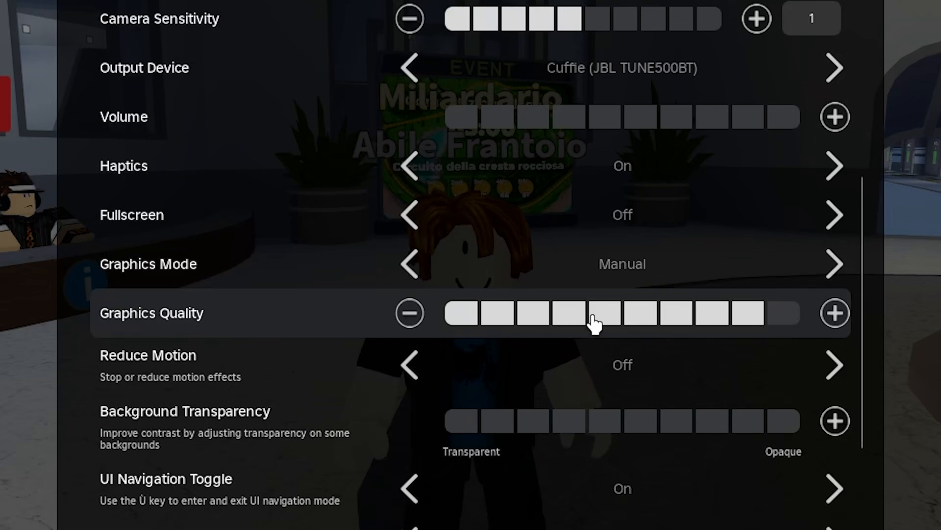
pyautogui.click(611, 319)
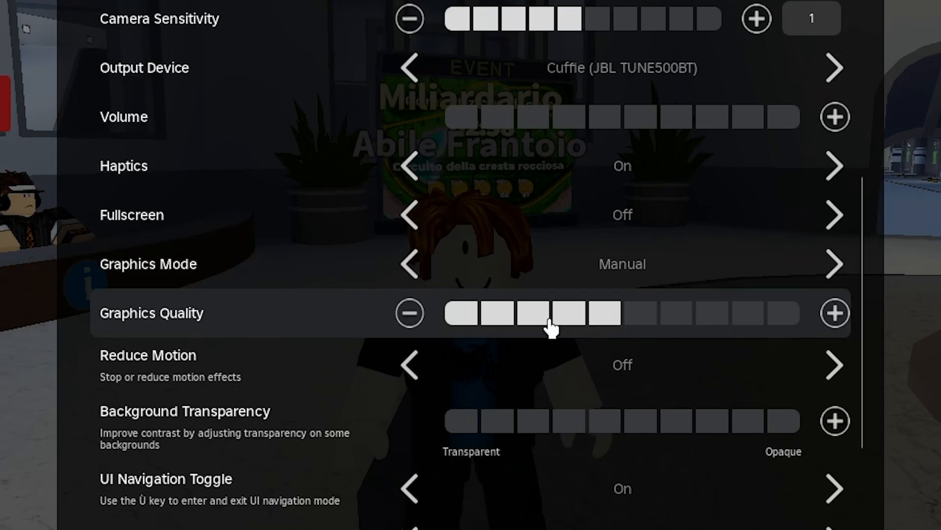
pyautogui.click(532, 316)
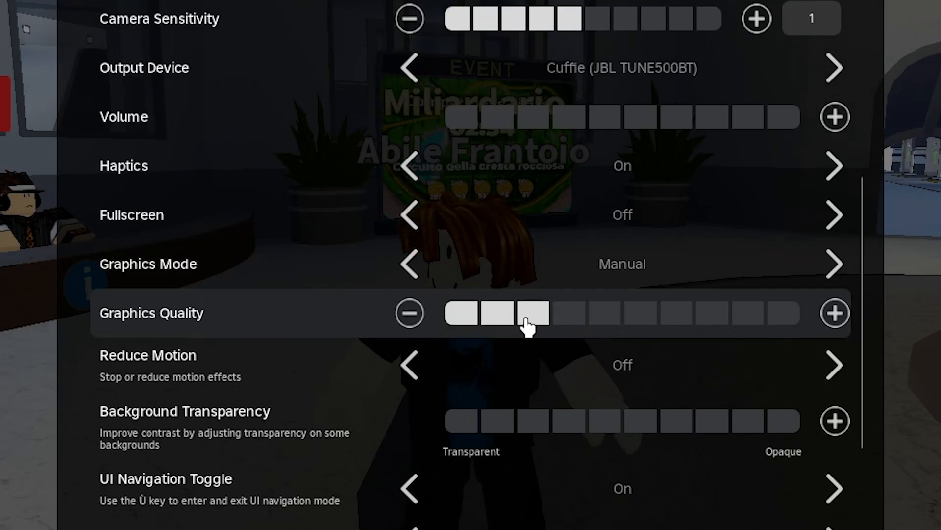
pyautogui.click(460, 316)
pyautogui.click(531, 312)
pyautogui.click(629, 318)
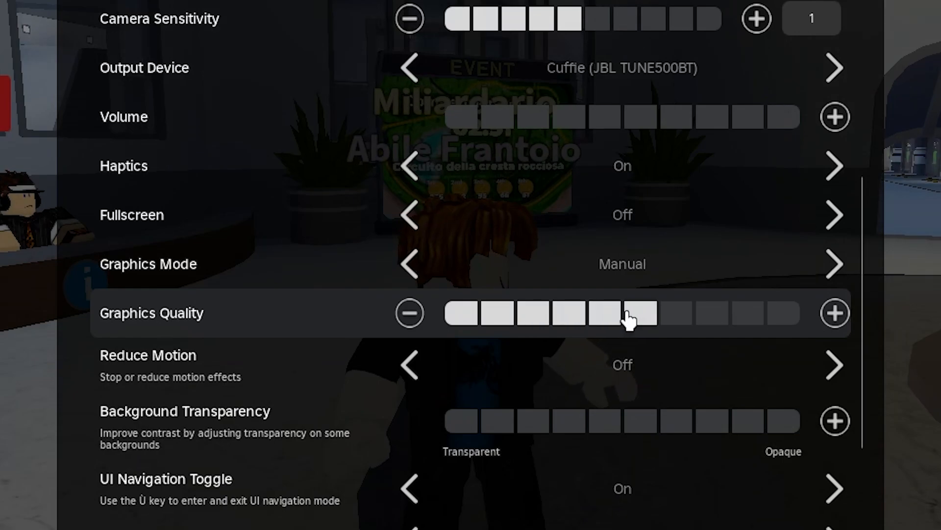
# Step: Set Graphics Quality to the full ten bars, close the settings and look around the character
pyautogui.click(741, 321)
pyautogui.moveTo(741, 324); pyautogui.dragTo(463, 323)
pyautogui.click(775, 319)
pyautogui.scroll(-1, 748, 339)
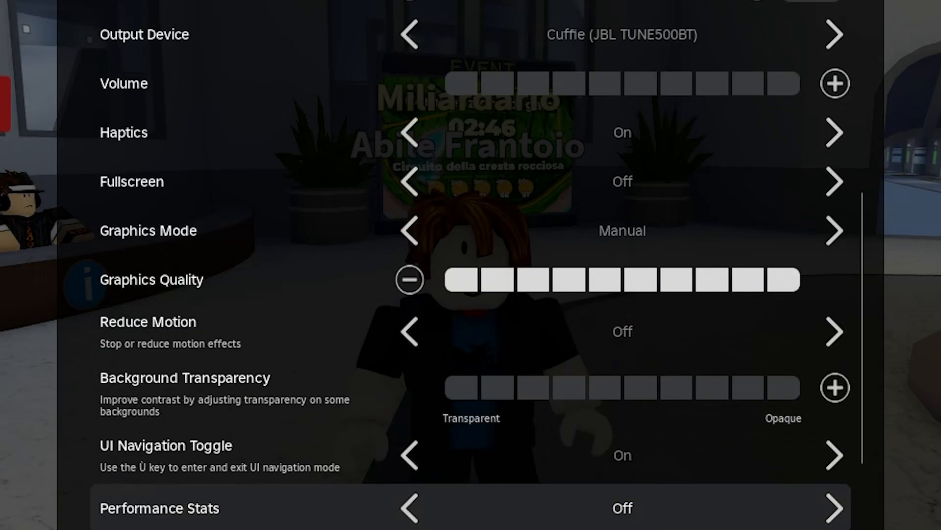
pyautogui.press('Escape')
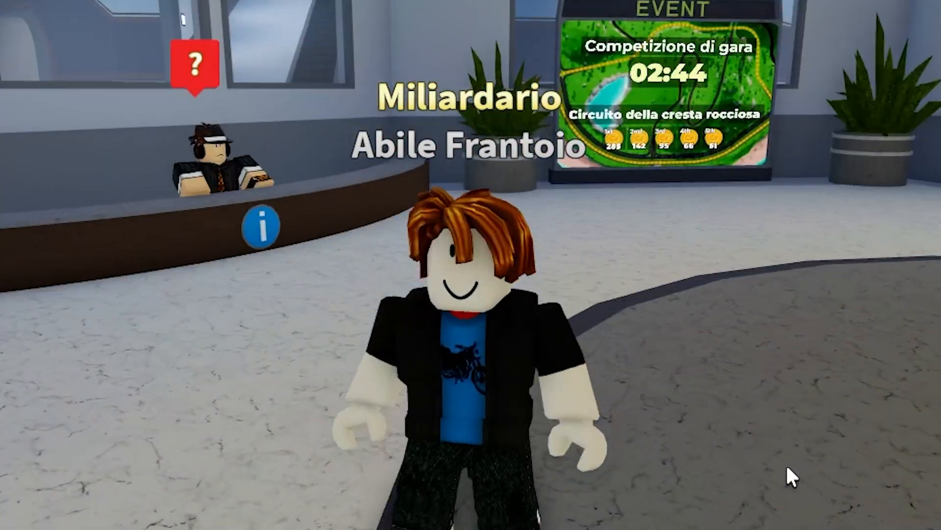
pyautogui.rightClick(787, 467)
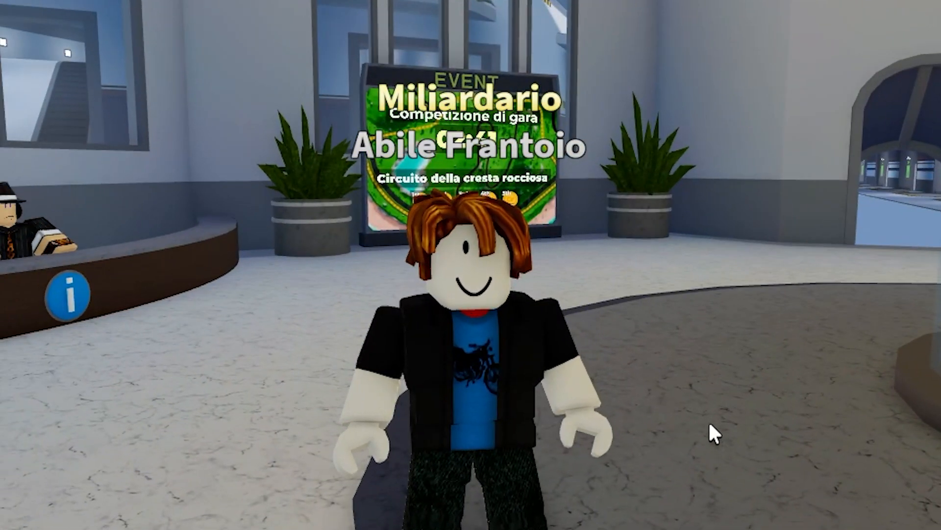
pyautogui.rightClick(755, 418)
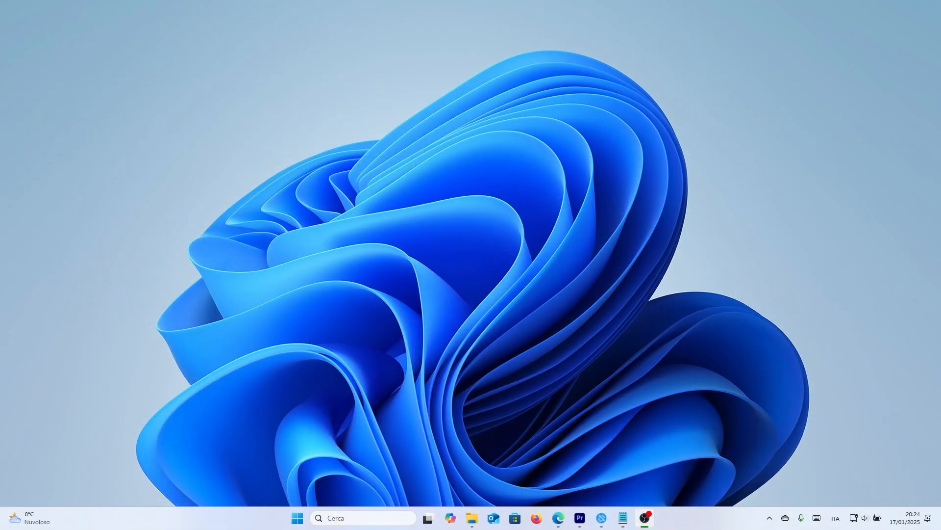
# Step: Find Command Prompt (Prompt dei comandi) through Windows search, run it as administrator and reposition its window
pyautogui.press('super+s')
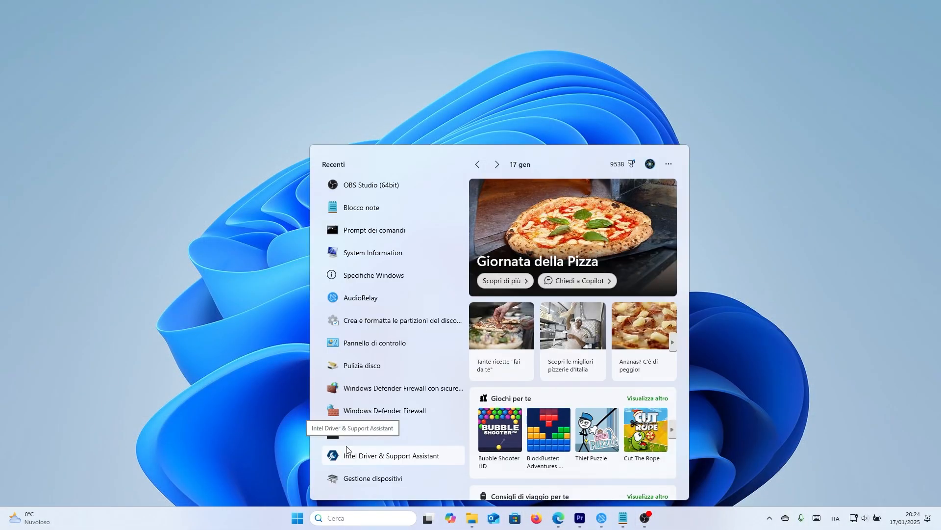
pyautogui.write('coomand')
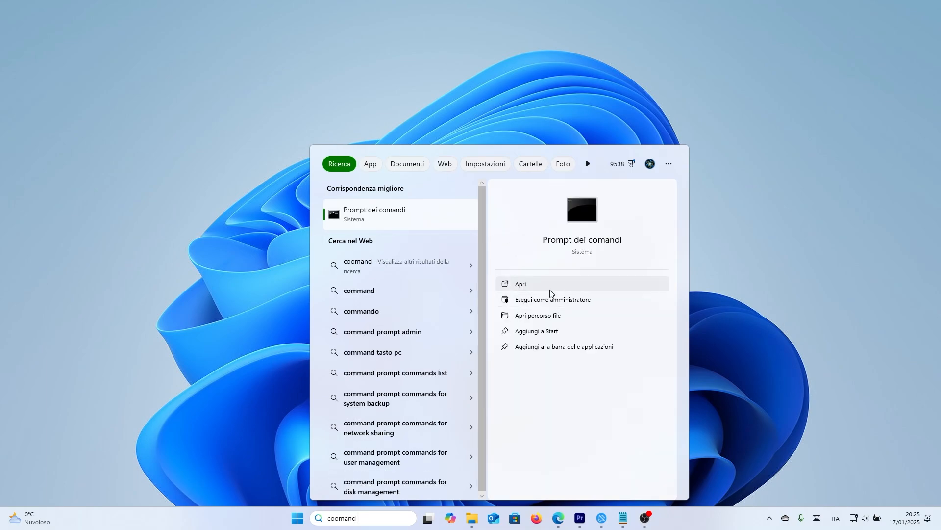
pyautogui.click(537, 303)
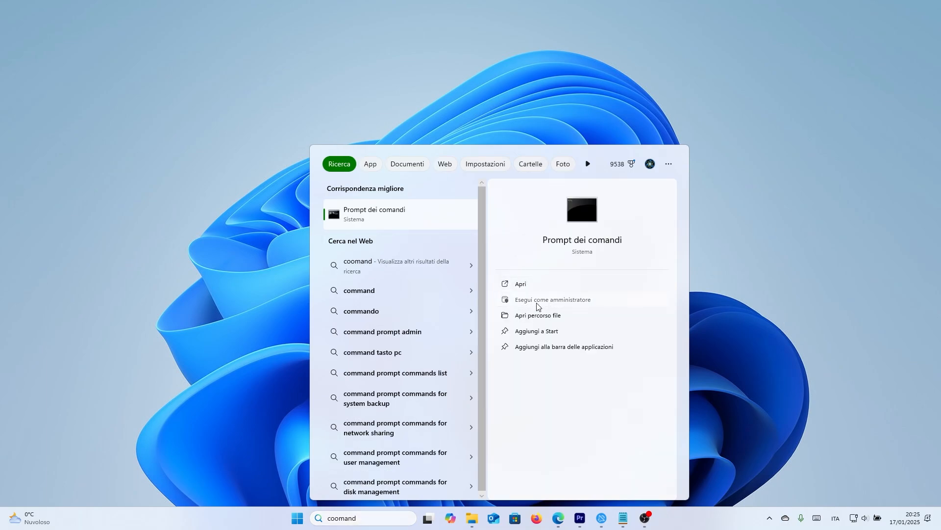
pyautogui.moveTo(187, 48); pyautogui.dragTo(383, 145)
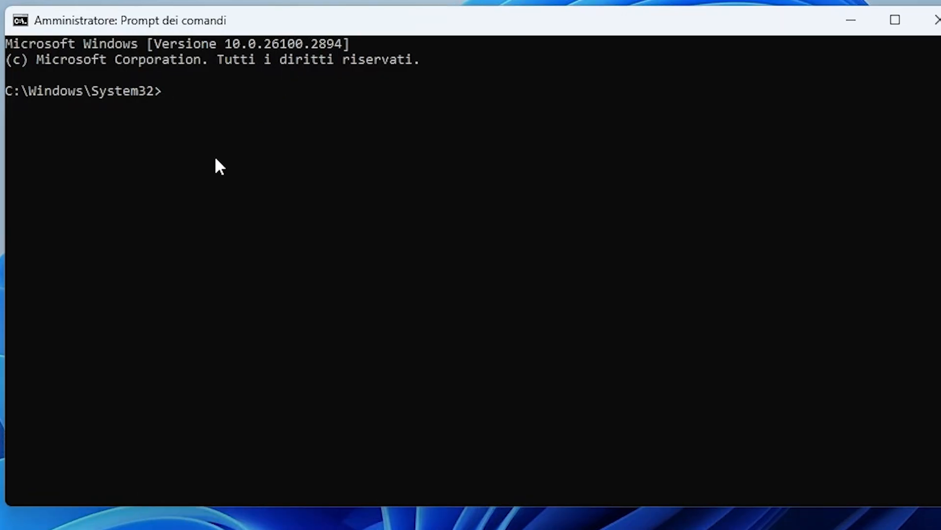
# Step: Run "wmic memorychip get partnumber" in the command prompt and copy the second RAM part number
pyautogui.write('wmic memorychip get partnumber')
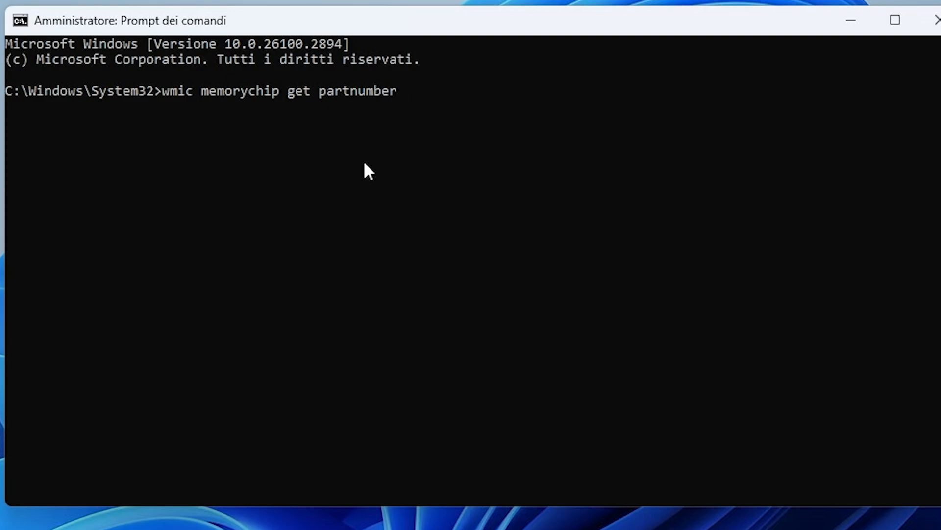
pyautogui.press('Return')
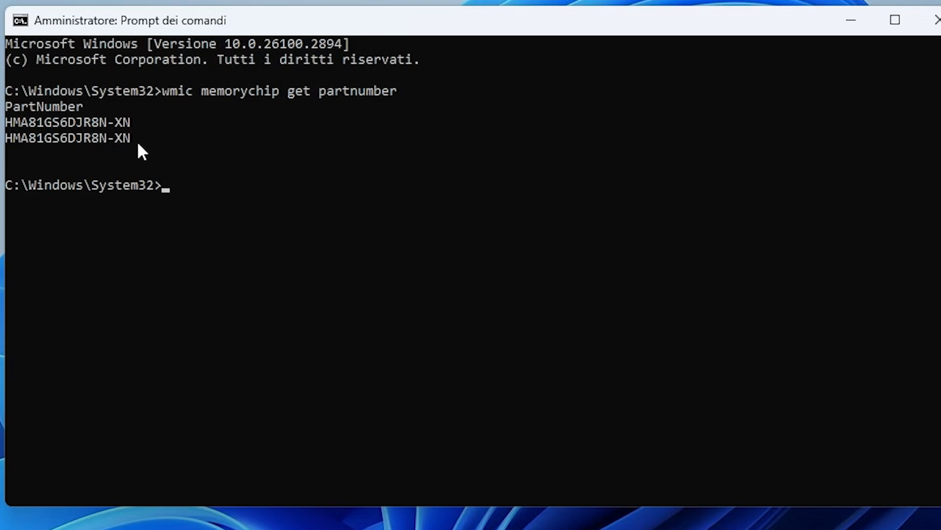
pyautogui.moveTo(138, 140); pyautogui.dragTo(6, 142)
pyautogui.press('super+c')
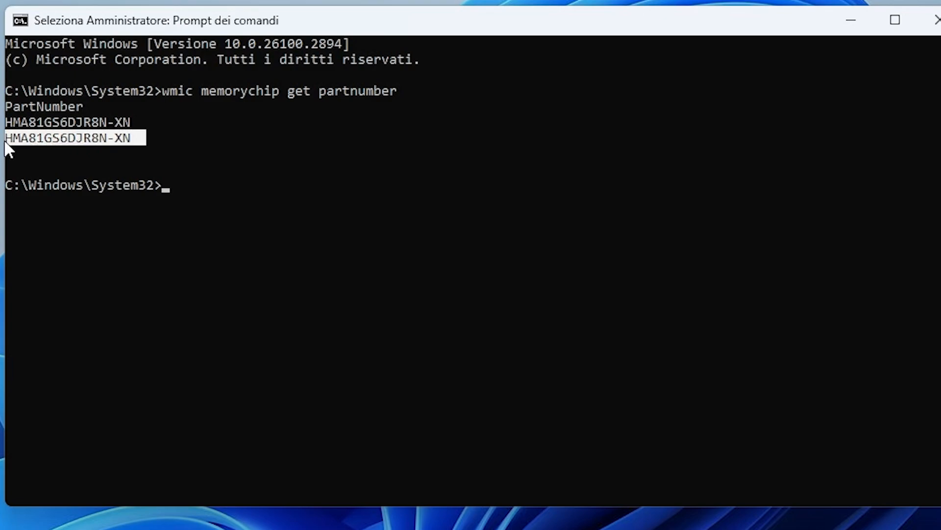
pyautogui.rightClick(74, 141)
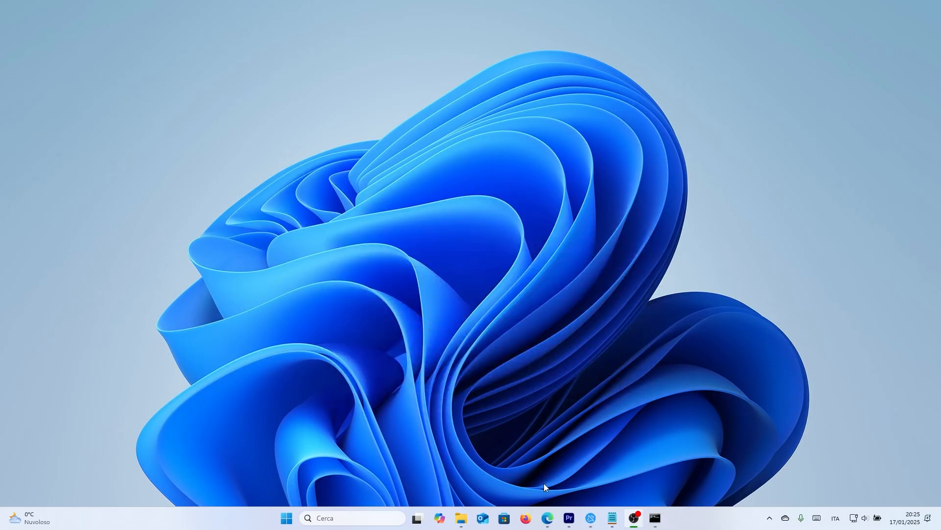
# Step: Switch to Firefox and search the web for the copied part number HMA81GS6DJR8N-XN
pyautogui.click(527, 518)
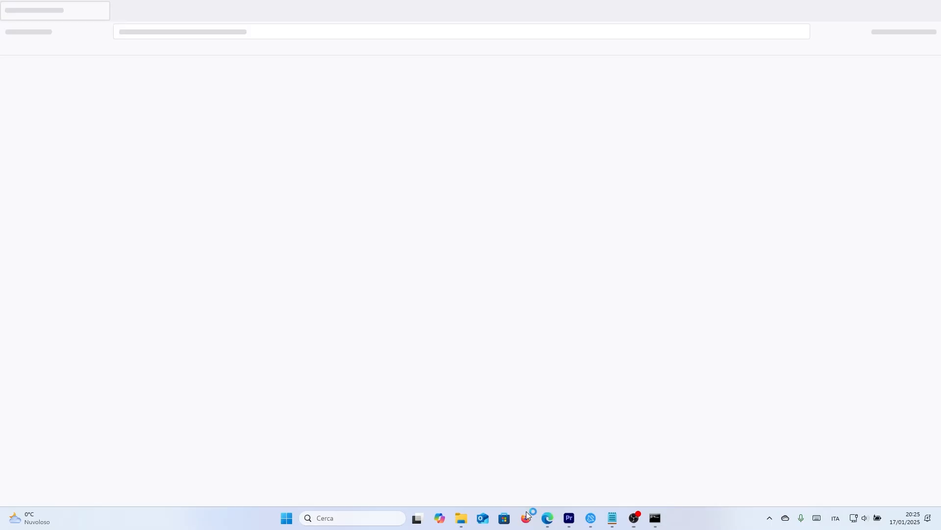
pyautogui.rightClick(181, 46)
pyautogui.click(216, 187)
pyautogui.press('Return')
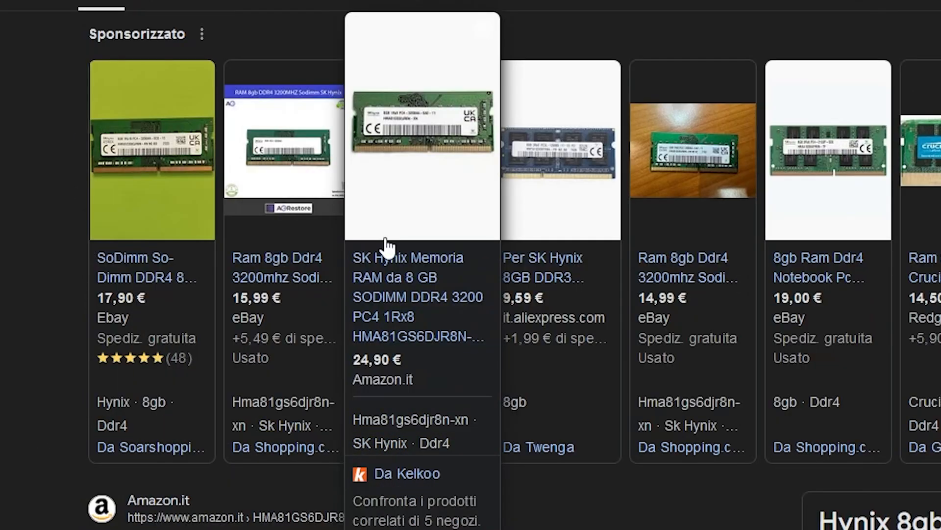
# Step: Open the Amazon.it listing for the SK Hynix 8 GB SODIMM DDR4 3200 memory and dismiss the page translation offer
pyautogui.click(367, 396)
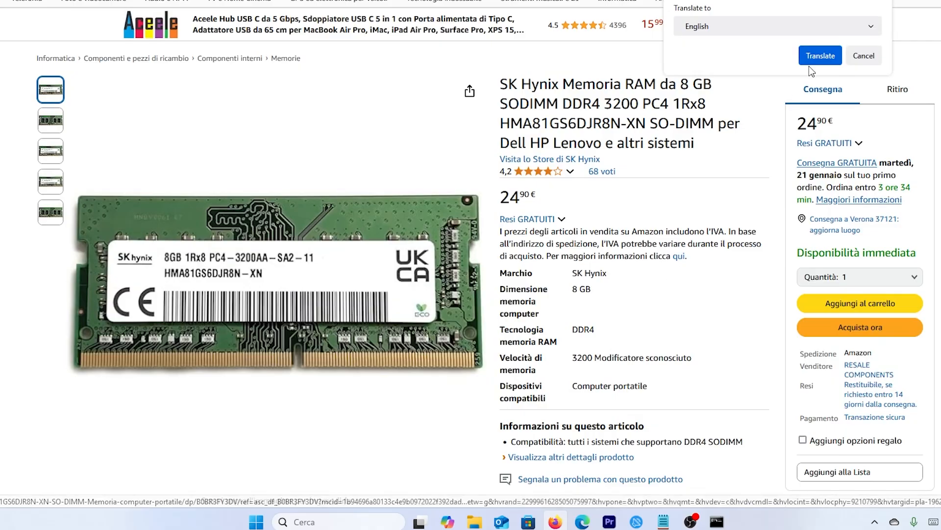
pyautogui.click(862, 57)
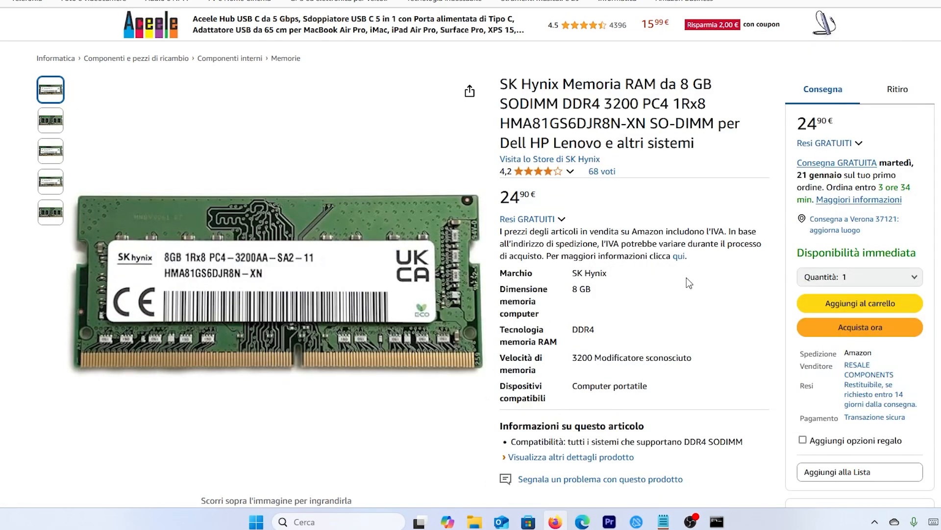
pyautogui.moveTo(314, 310)
pyautogui.click(469, 88)
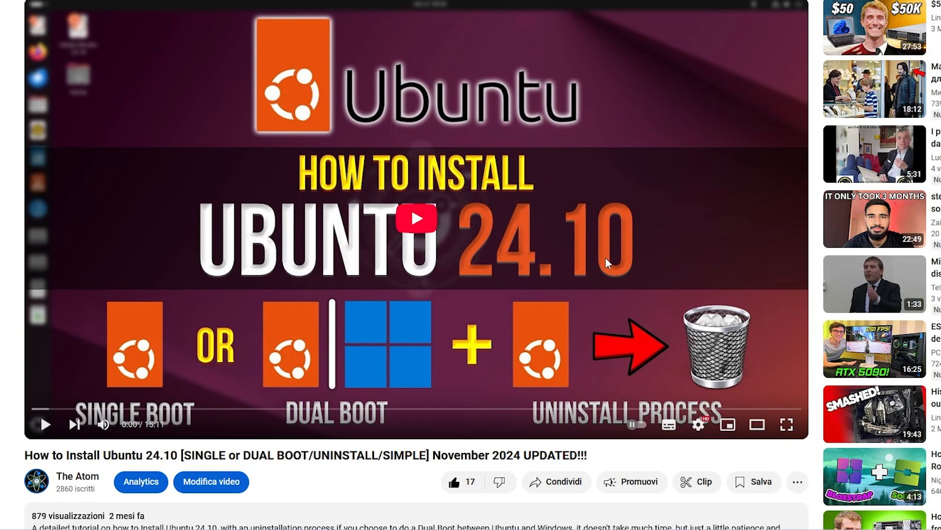
# Step: Look over the Ubuntu 24.10 installation video page and skip to 6:01 in the ROBLOX on Linux vs Windows video
pyautogui.scroll(-3, 605, 257)
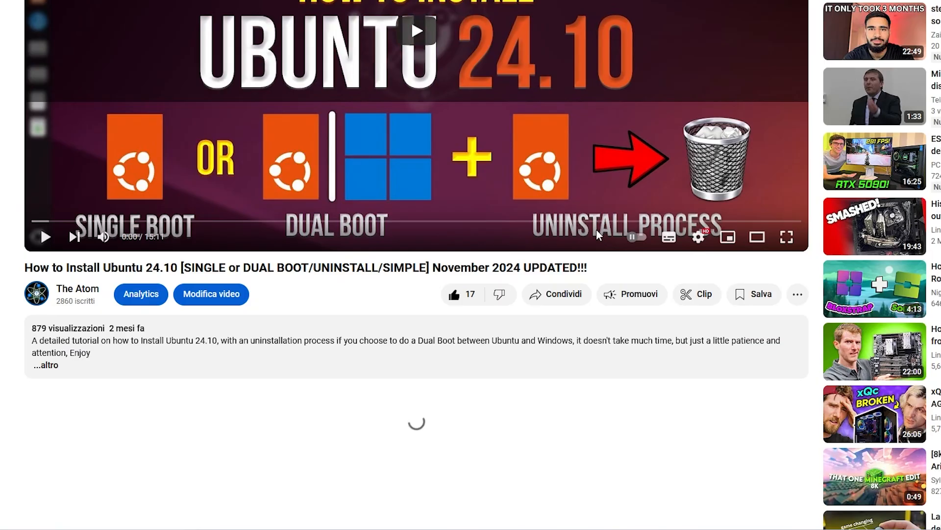
pyautogui.scroll(3, 596, 229)
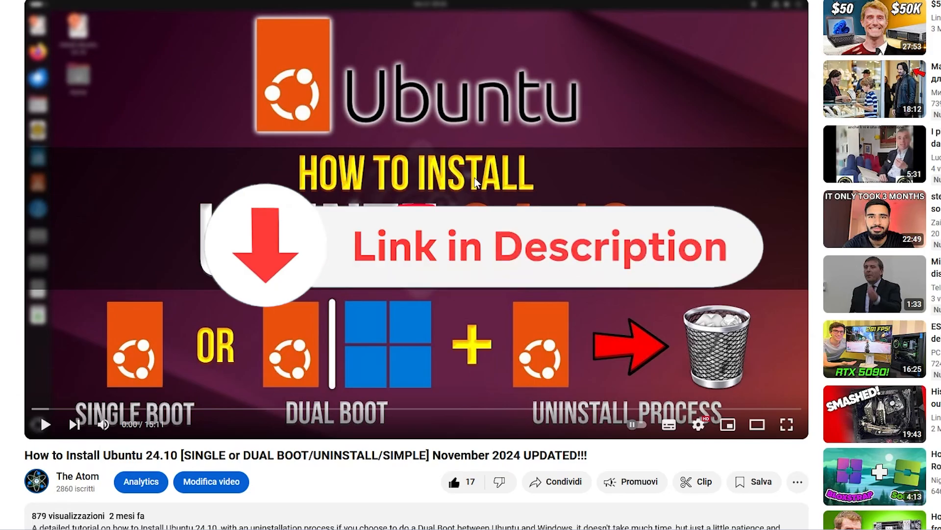
pyautogui.scroll(-3, 496, 153)
pyautogui.scroll(3, 495, 154)
pyautogui.scroll(-2, 440, 195)
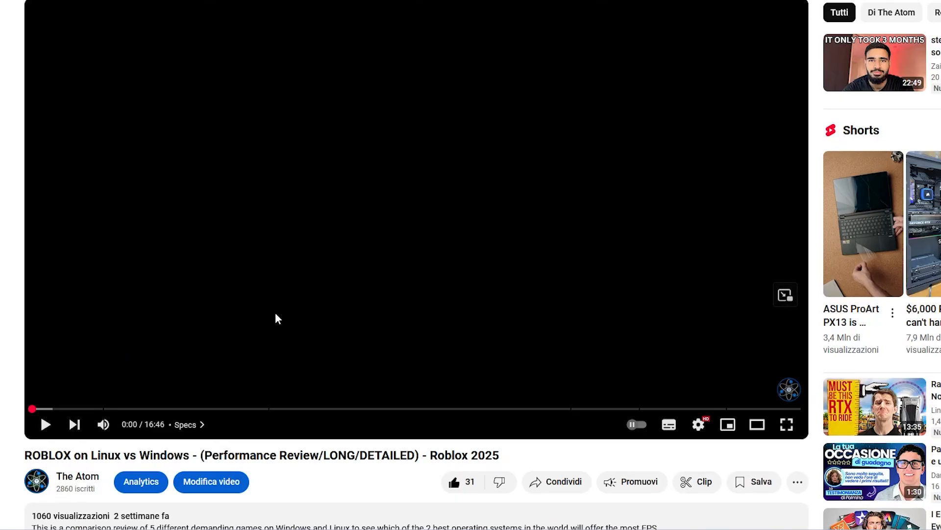
pyautogui.click(309, 408)
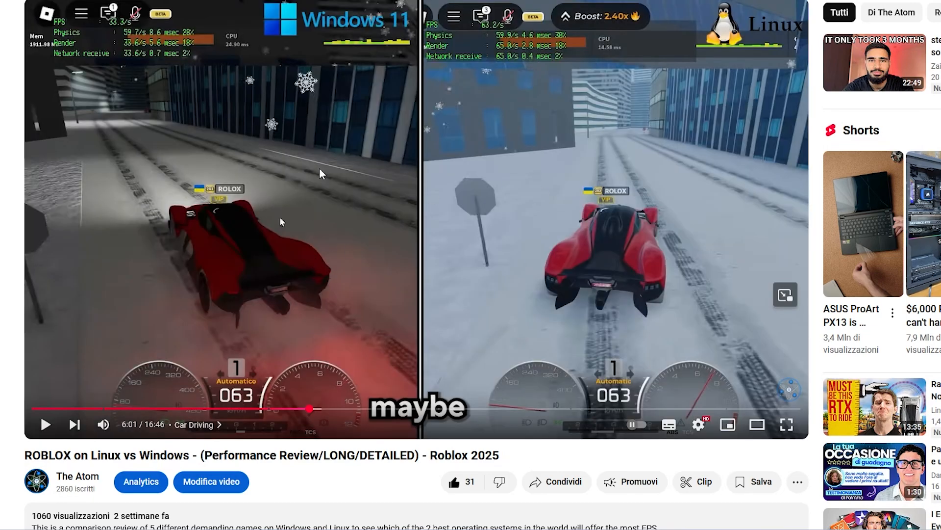
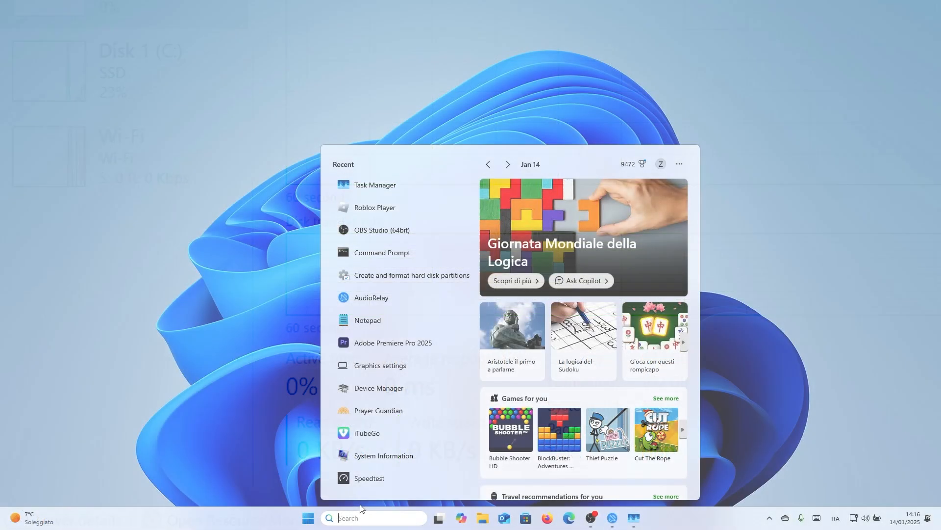
# Step: Find Device Manager through Windows search, open it and expand the Display adapters category
pyautogui.write('device')
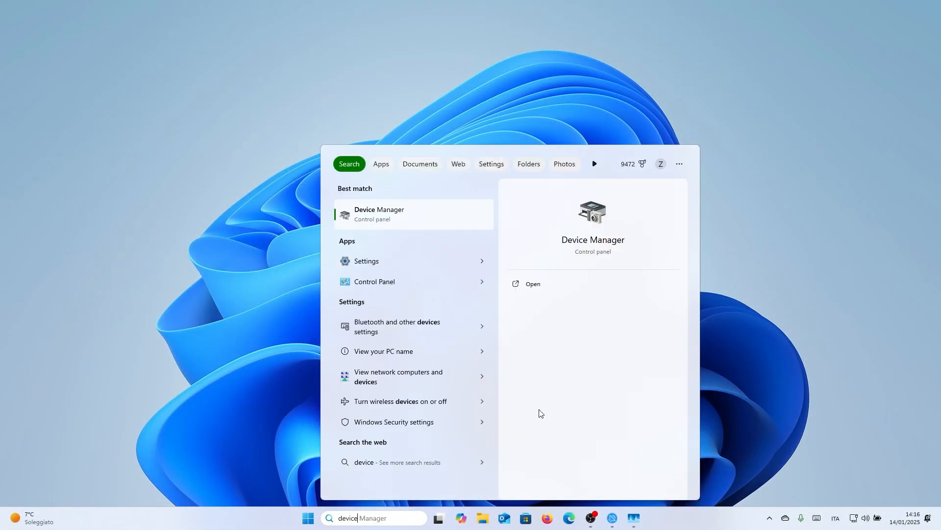
pyautogui.click(581, 288)
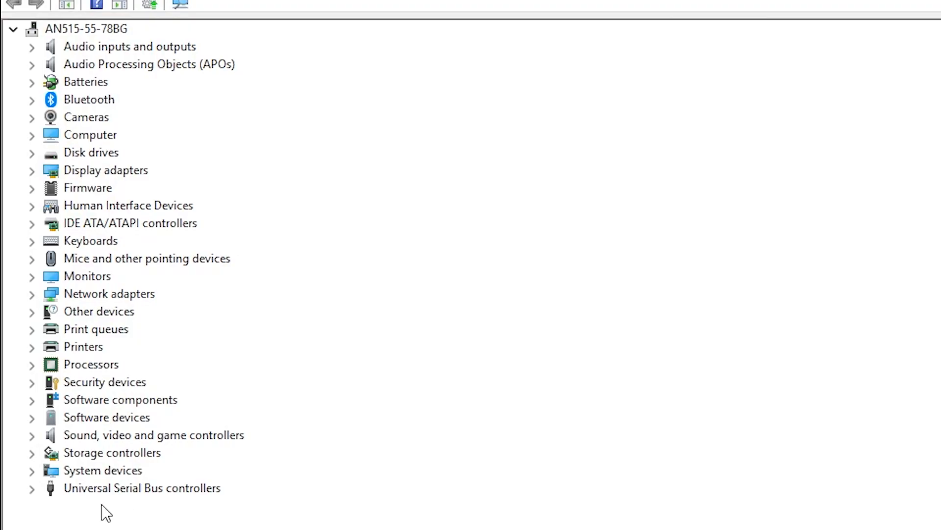
pyautogui.click(31, 171)
pyautogui.click(95, 188)
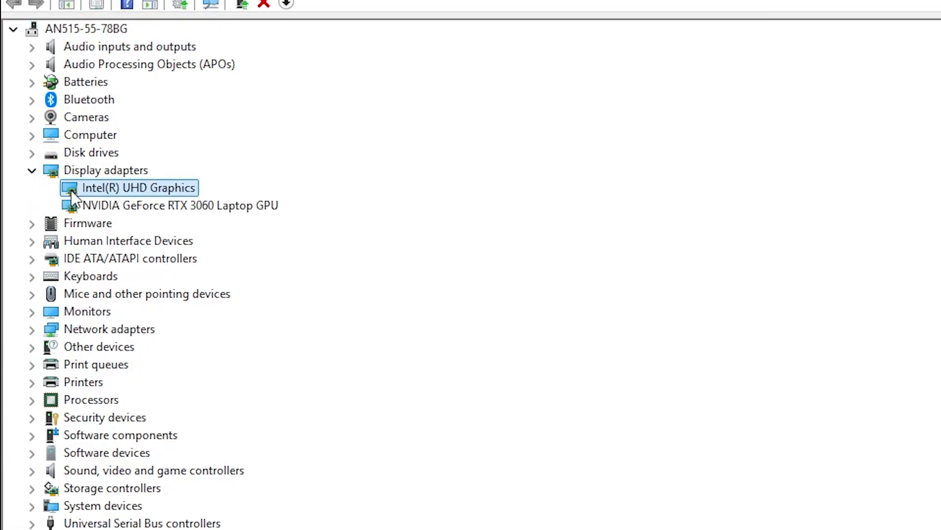
# Step: Compare the integrated Intel(R) UHD Graphics and dedicated NVIDIA GeForce RTX 3060 Laptop GPU entries under Display adapters
pyautogui.click(92, 208)
pyautogui.click(96, 191)
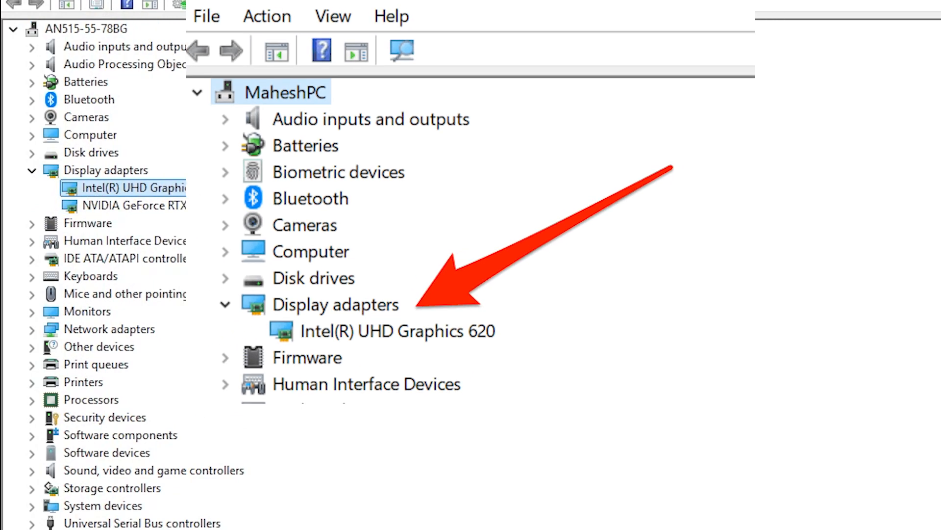
pyautogui.click(172, 205)
pyautogui.click(171, 189)
pyautogui.click(170, 205)
pyautogui.click(162, 187)
pyautogui.click(163, 203)
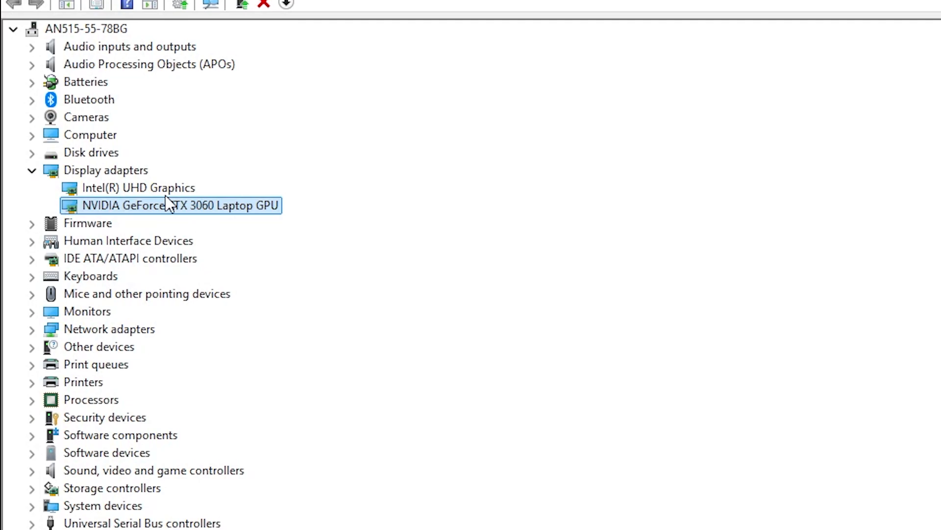
pyautogui.click(166, 191)
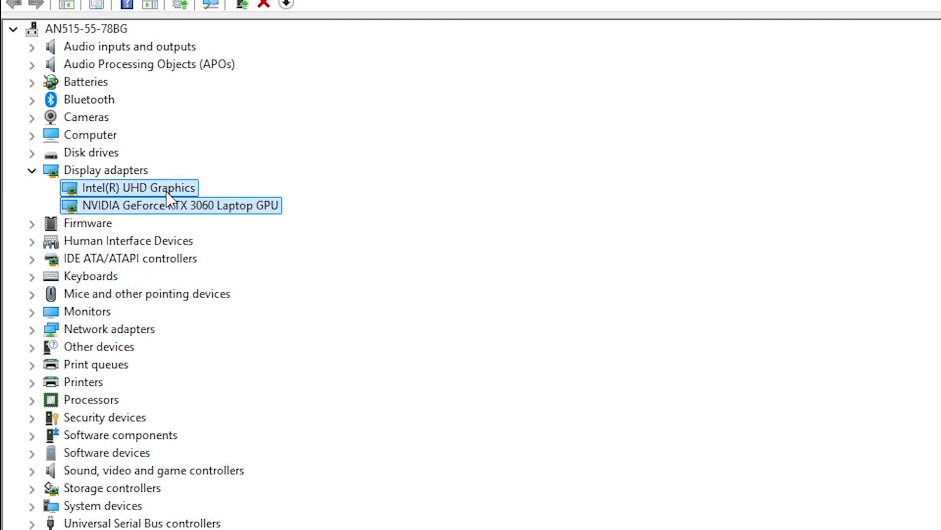
pyautogui.click(167, 200)
pyautogui.click(166, 189)
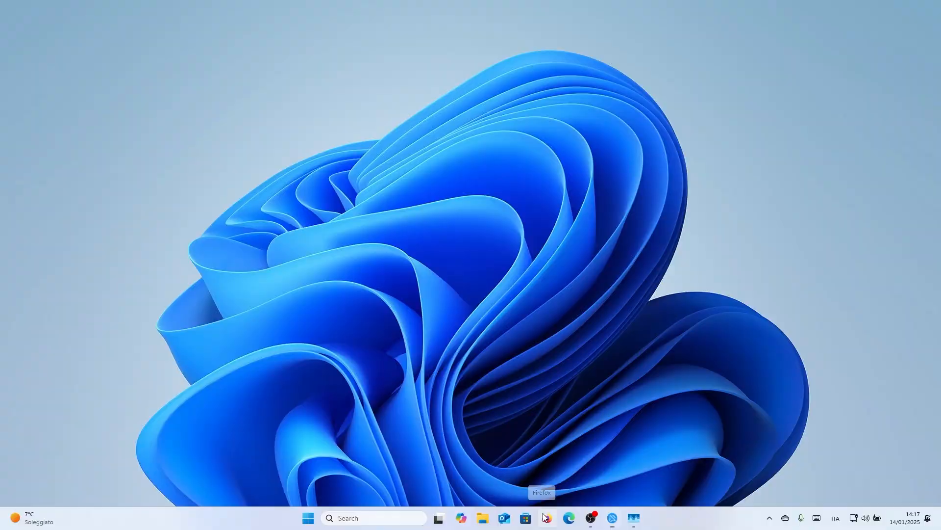
# Step: Open Firefox, switch to Task Manager to check the CPU model and the GPU 0 name, and return to the browser
pyautogui.click(547, 518)
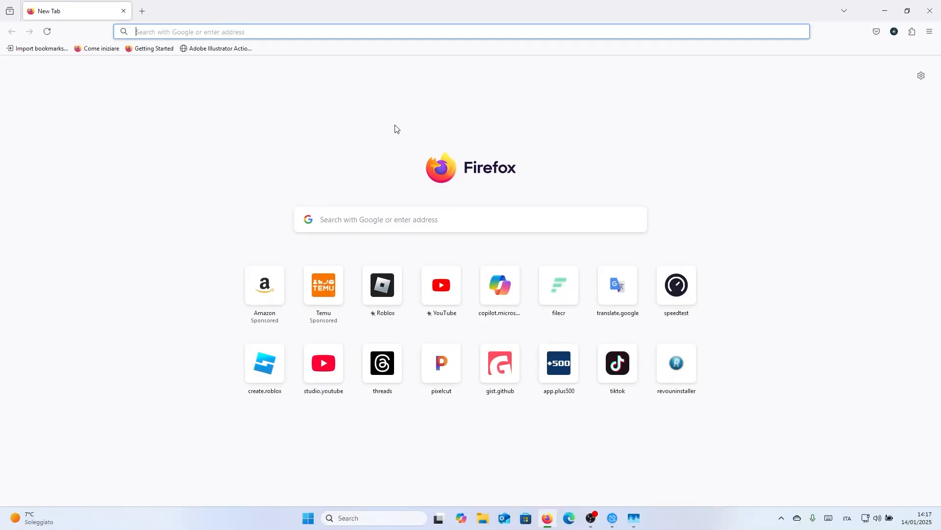
pyautogui.click(634, 519)
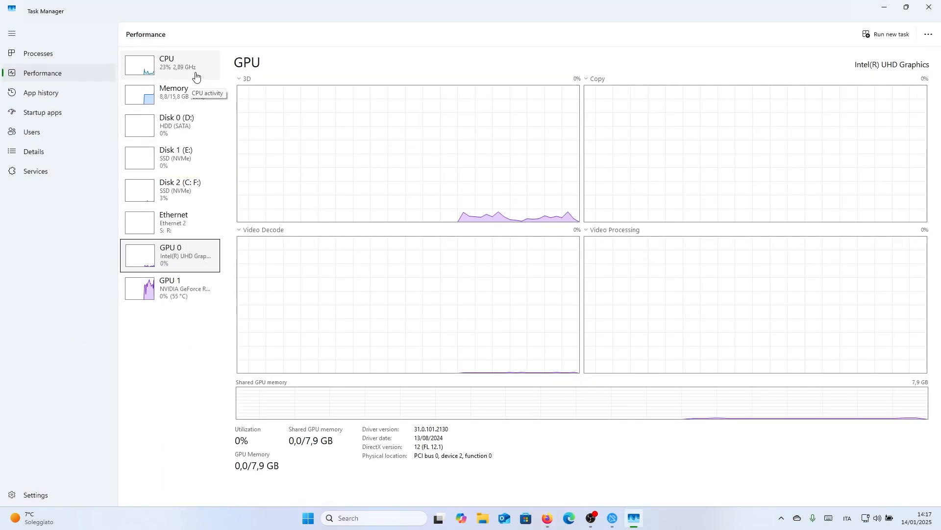
pyautogui.click(193, 75)
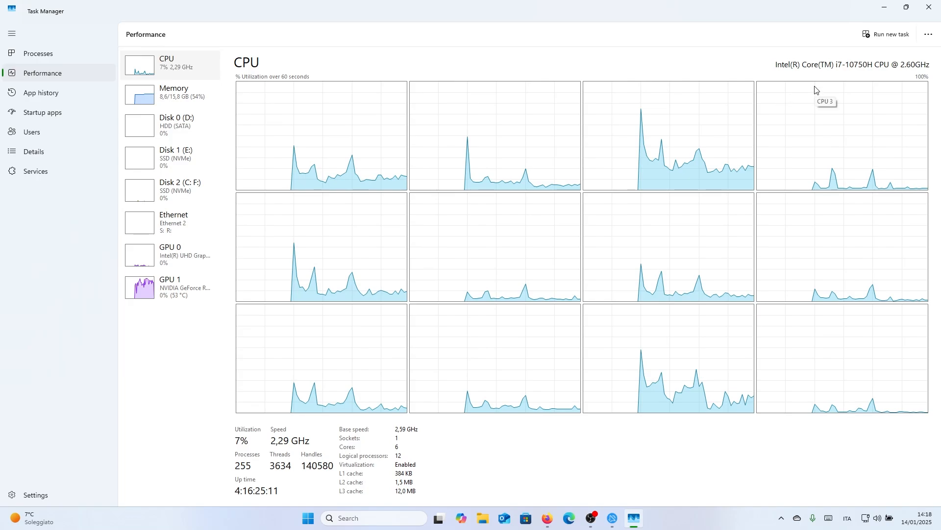
pyautogui.click(205, 263)
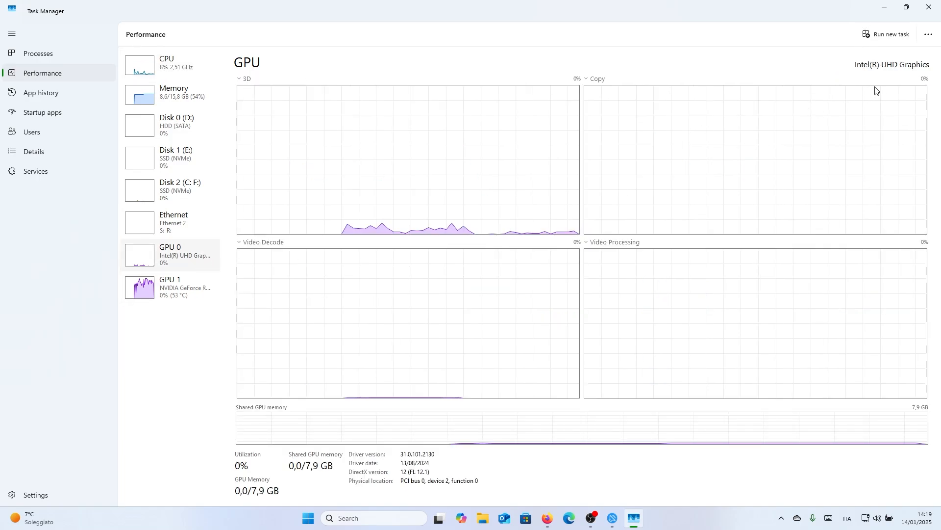
pyautogui.click(885, 5)
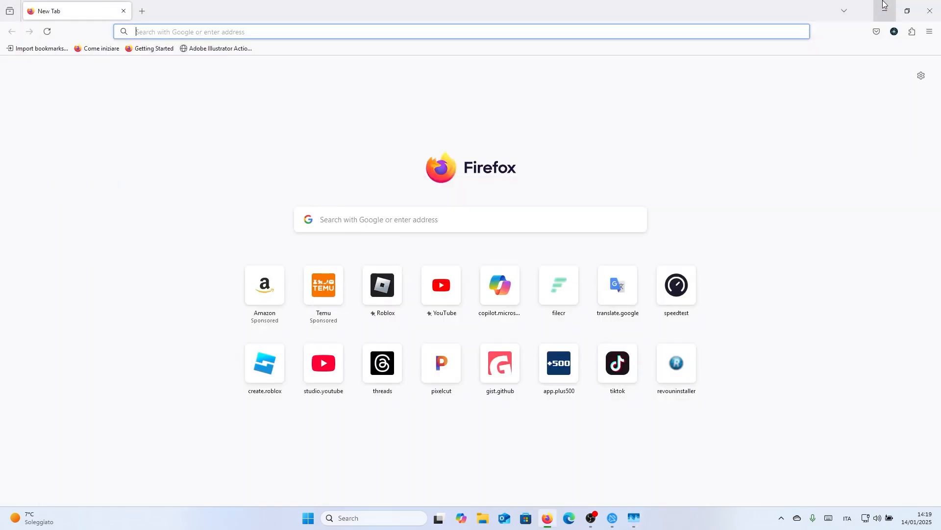
# Step: Search for "intel uhd graphics 10th gen graphics driver" and download gfx_win_101.2134.exe from Intel's 7th-10th Gen Processor Graphics page
pyautogui.click(576, 31)
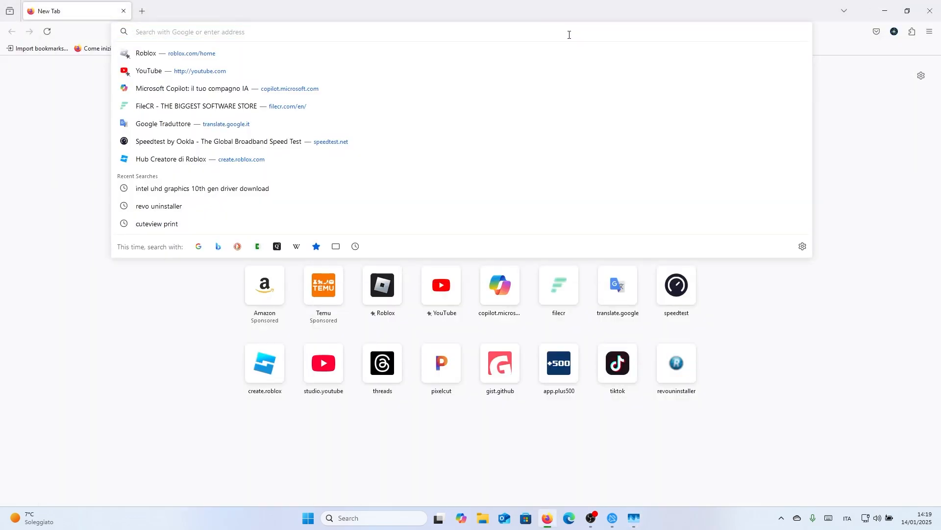
pyautogui.write('intel uhd graphics 10th gen graphics driver')
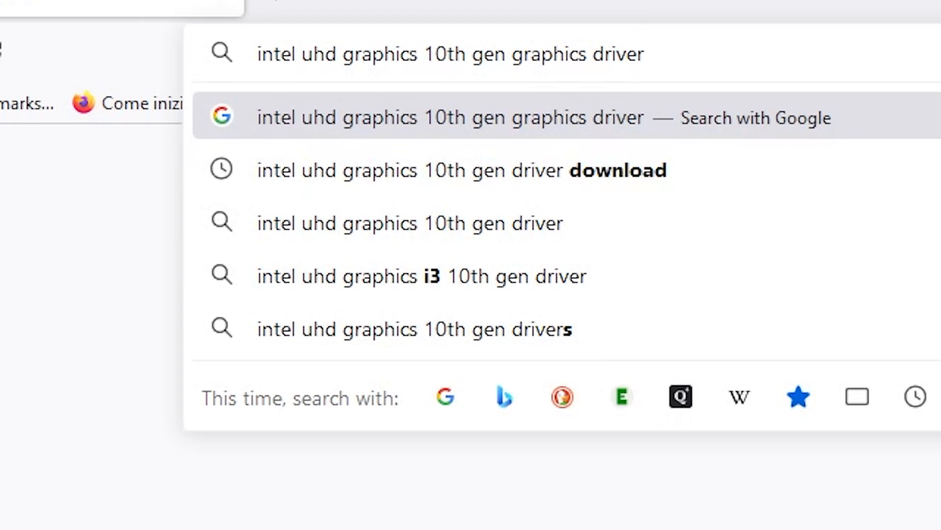
pyautogui.press('Return')
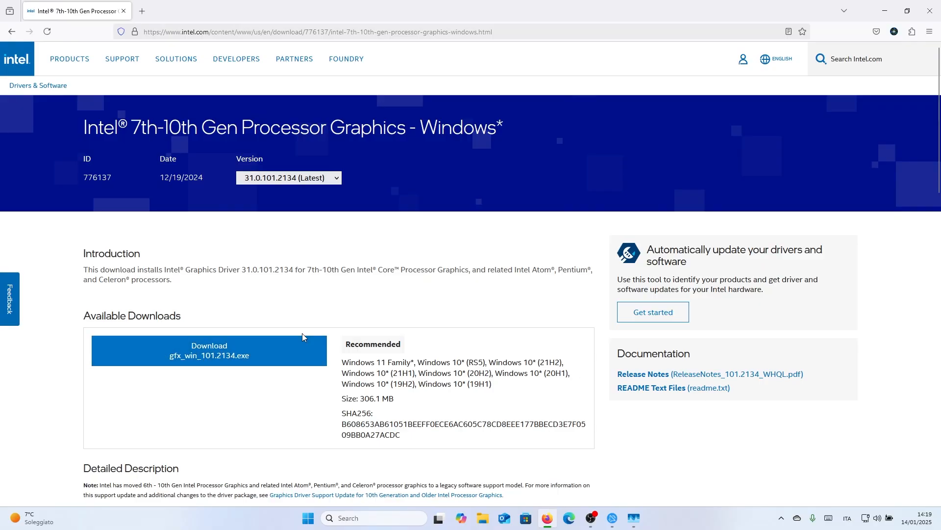
pyautogui.scroll(-1, 237, 343)
pyautogui.click(216, 357)
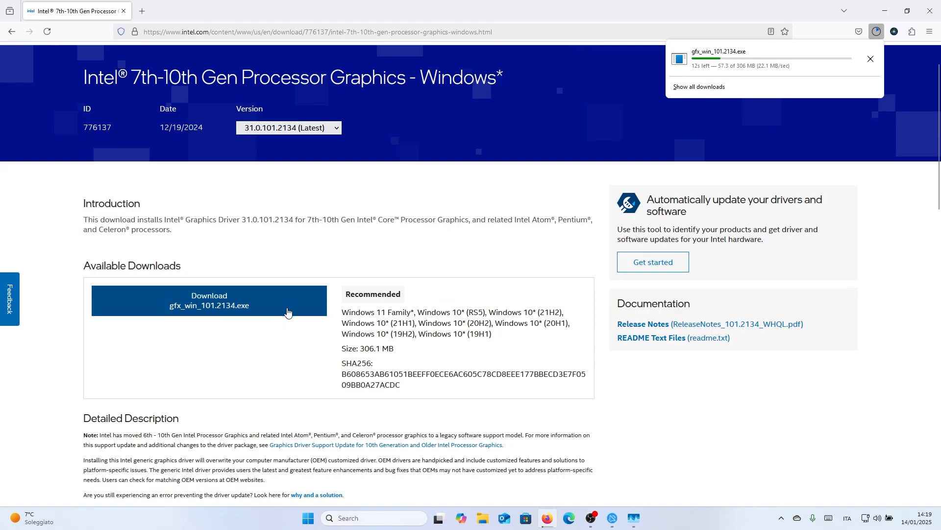
pyautogui.scroll(1, 326, 274)
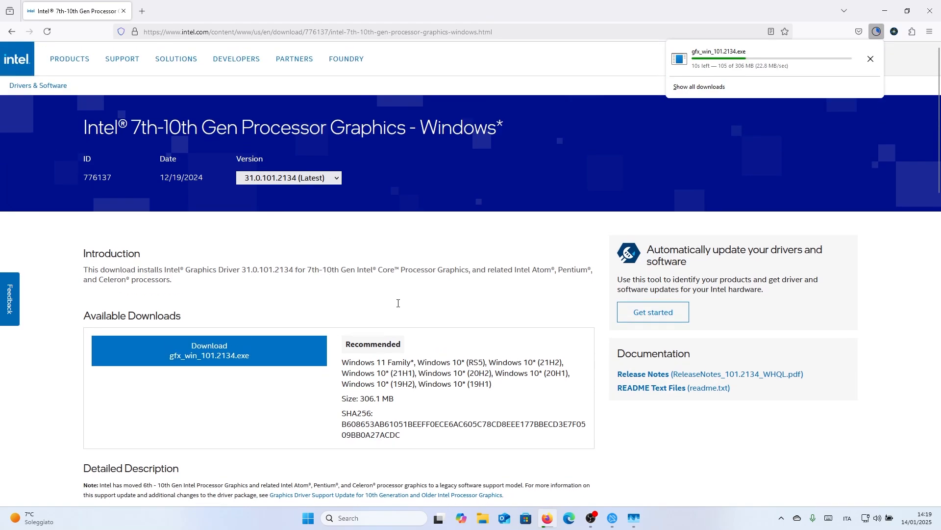
# Step: Open a new browser tab, check the GPU 1 model name in Task Manager, and return to the browser
pyautogui.click(144, 13)
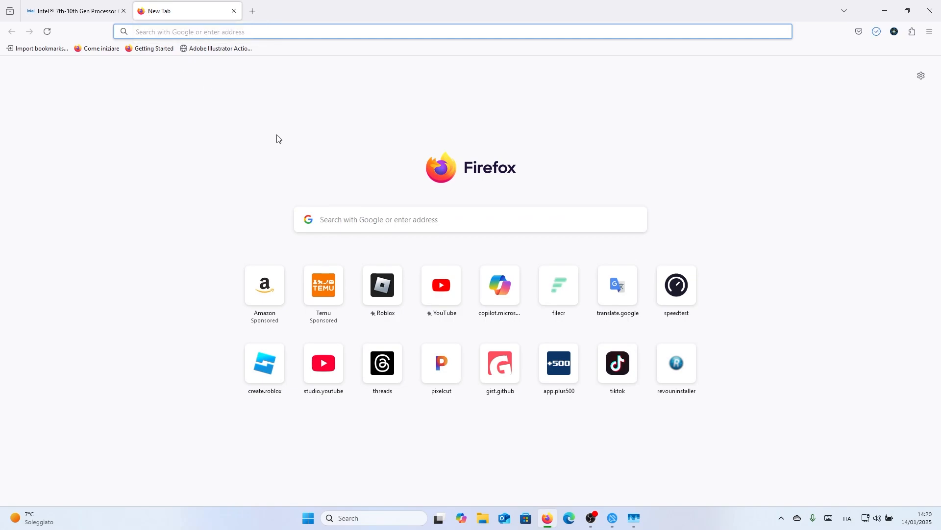
pyautogui.click(634, 517)
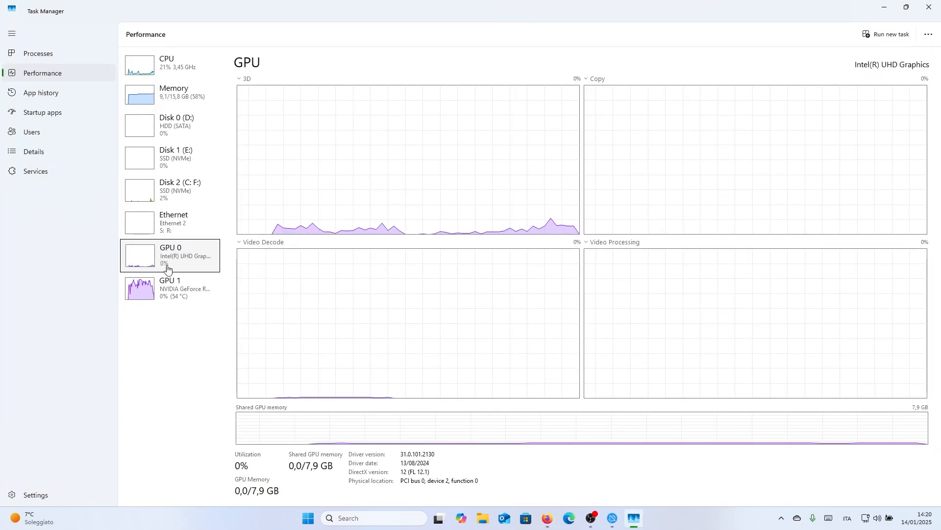
pyautogui.click(164, 291)
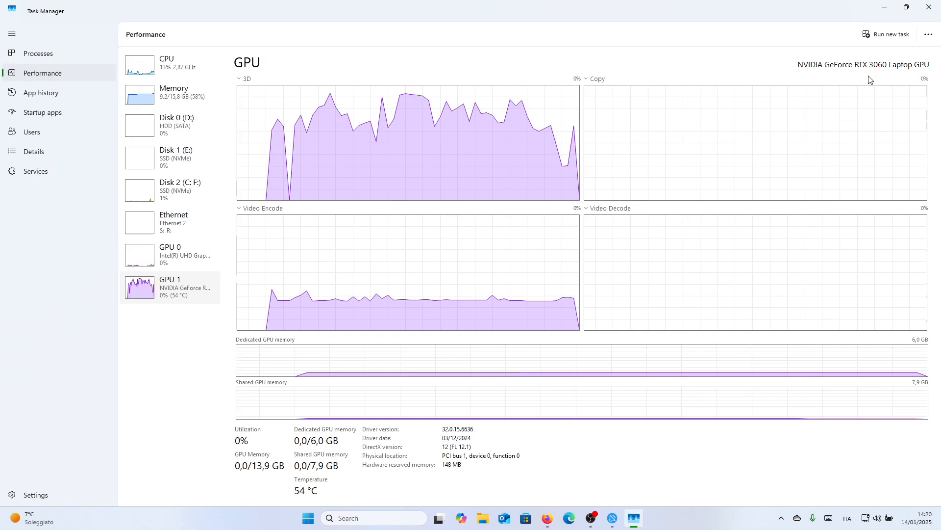
pyautogui.click(885, 7)
# Step: Search the web for "nvidia geforce rtx 3060 laptop gpu driver" and reach the Drivers page on NVIDIA's website
pyautogui.click(286, 31)
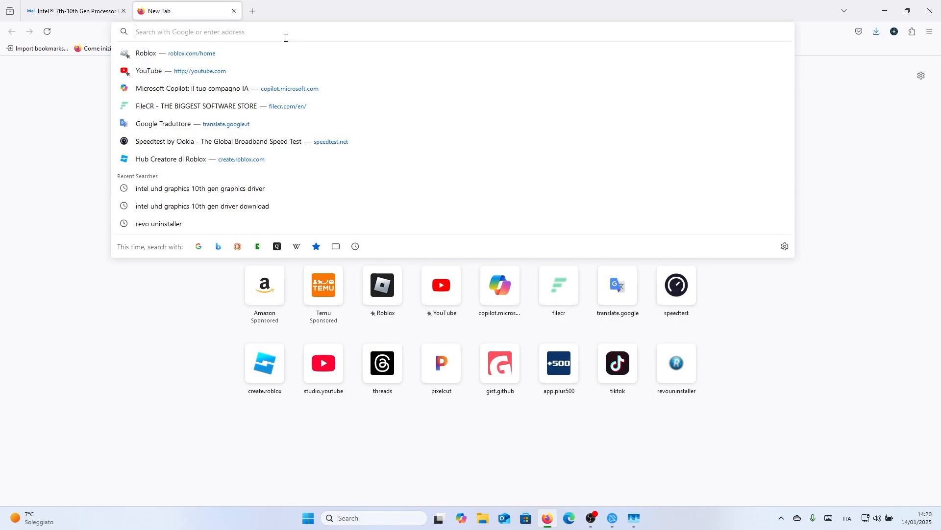
pyautogui.write('nvidia geforce rtx 3060 laptop gpu driver')
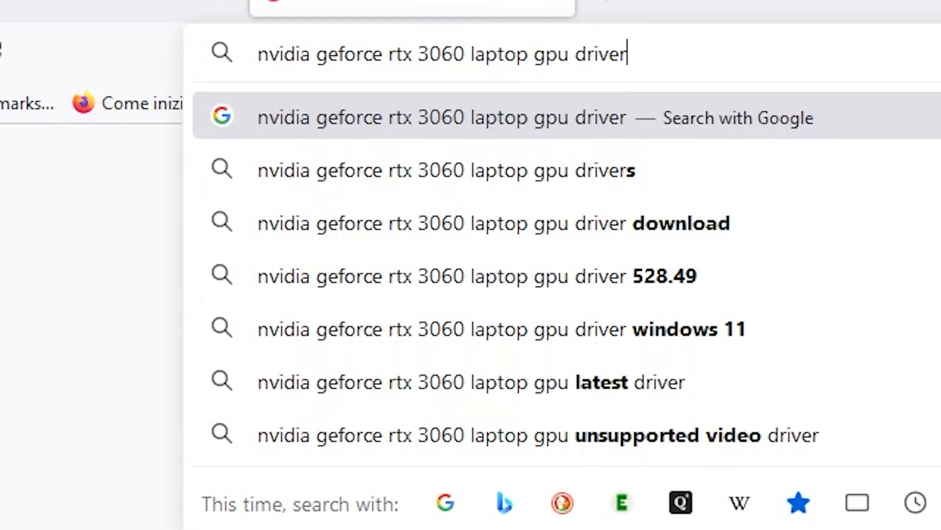
pyautogui.press('Return')
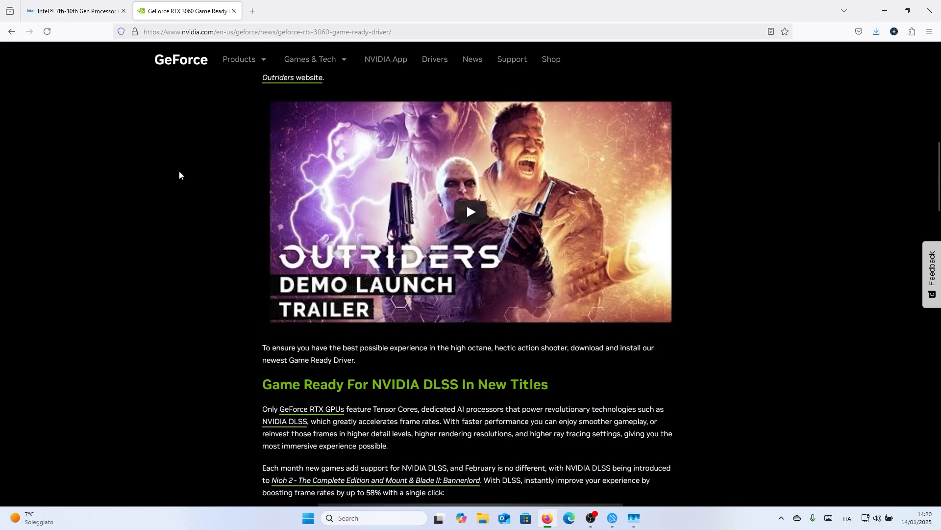
pyautogui.scroll(15, 178, 170)
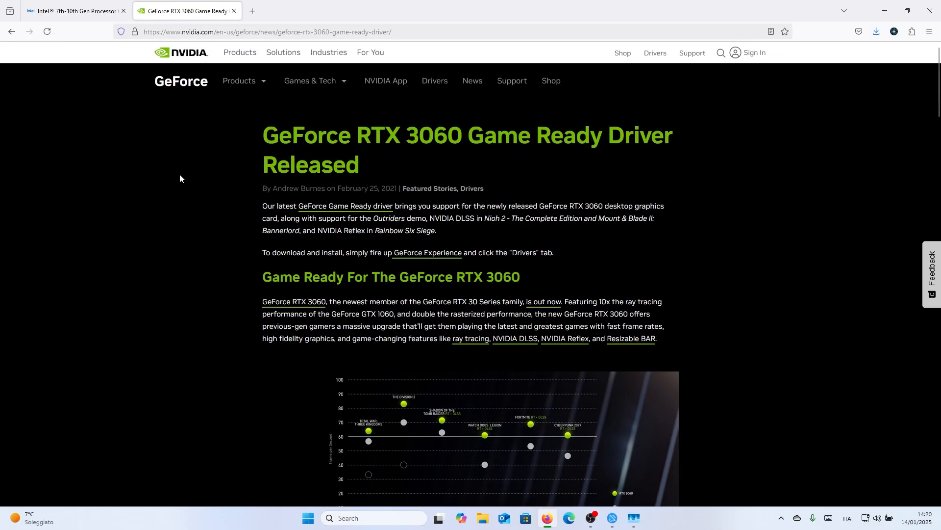
pyautogui.click(192, 81)
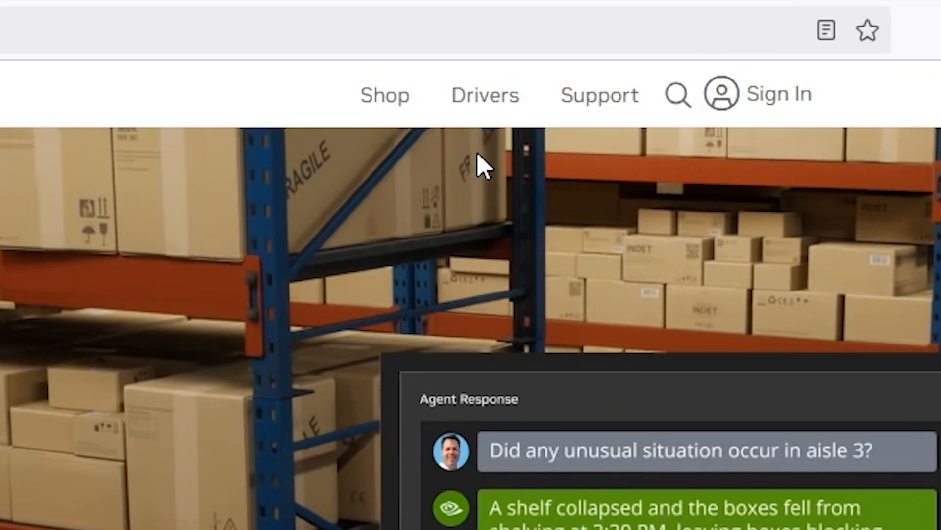
pyautogui.click(658, 53)
# Step: Fill the Manual Driver Search with GeForce, GeForce RTX 30 Series (Notebooks), GeForce RTX 3060 Laptop GPU and Windows 11
pyautogui.scroll(1, 478, 153)
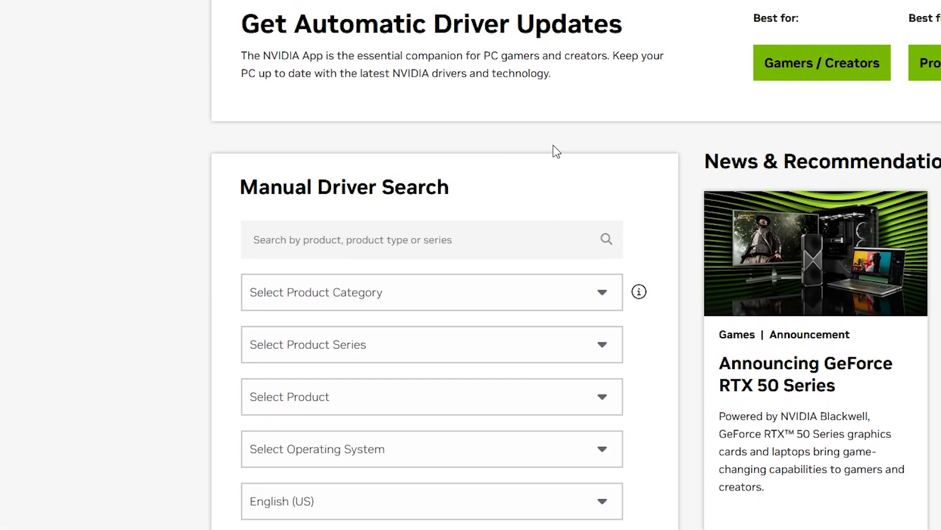
pyautogui.scroll(-3, 586, 142)
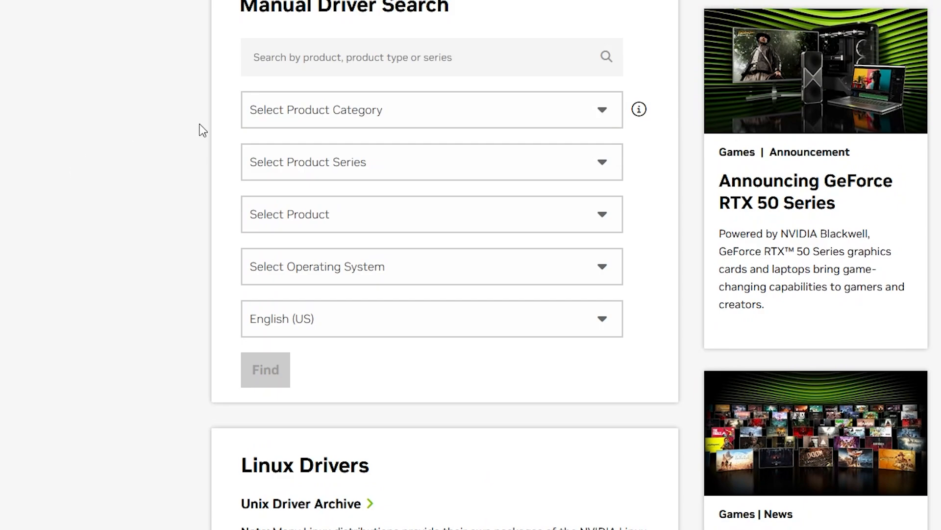
pyautogui.click(440, 116)
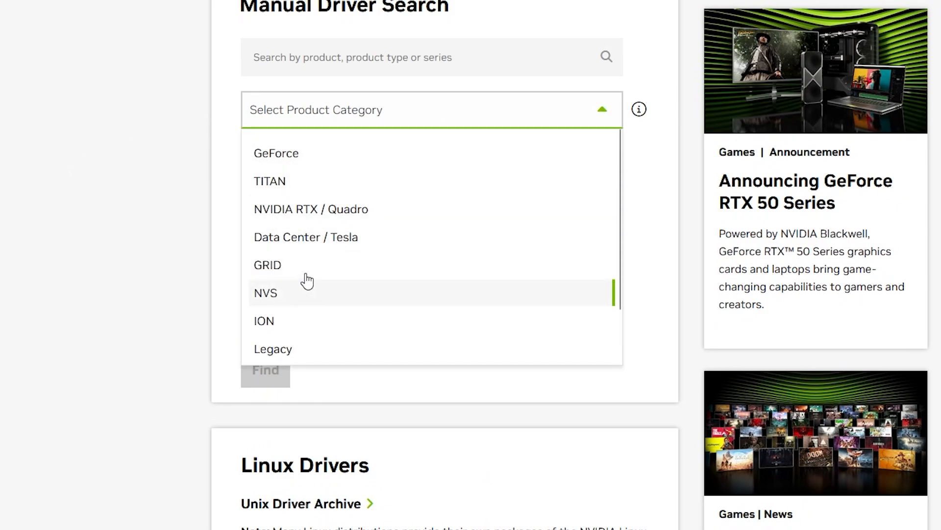
pyautogui.click(465, 166)
pyautogui.click(463, 164)
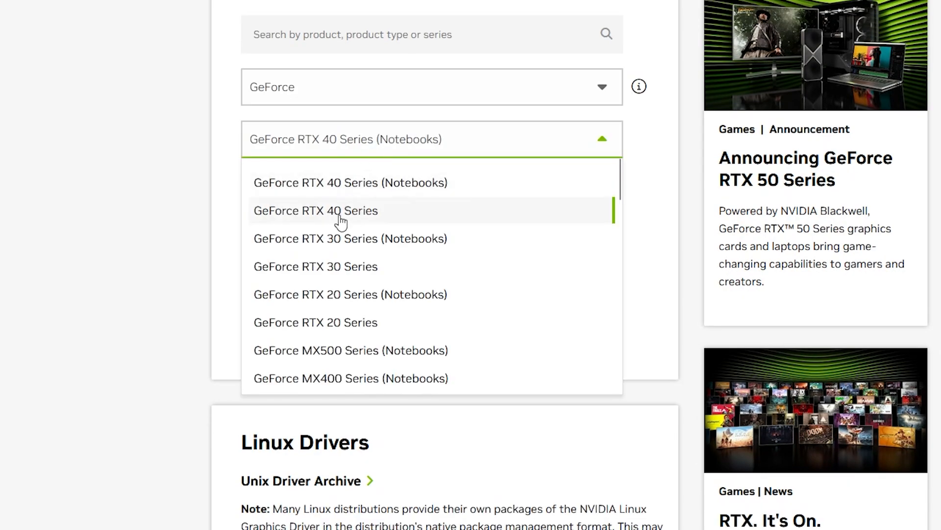
pyautogui.click(380, 249)
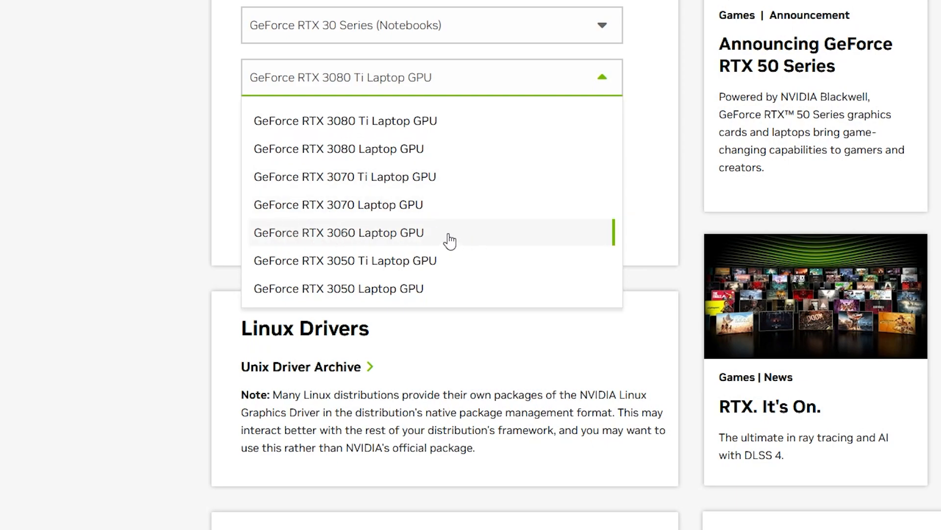
pyautogui.click(441, 237)
pyautogui.click(326, 145)
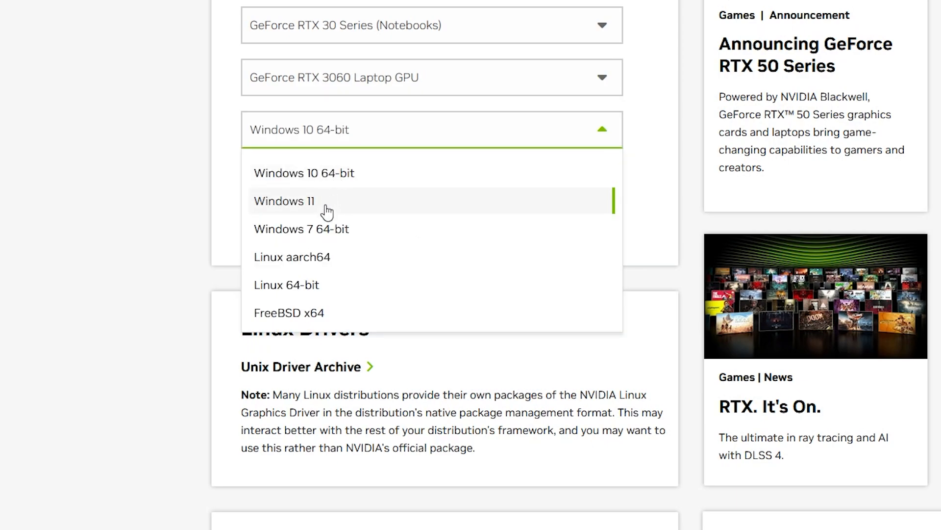
pyautogui.click(326, 212)
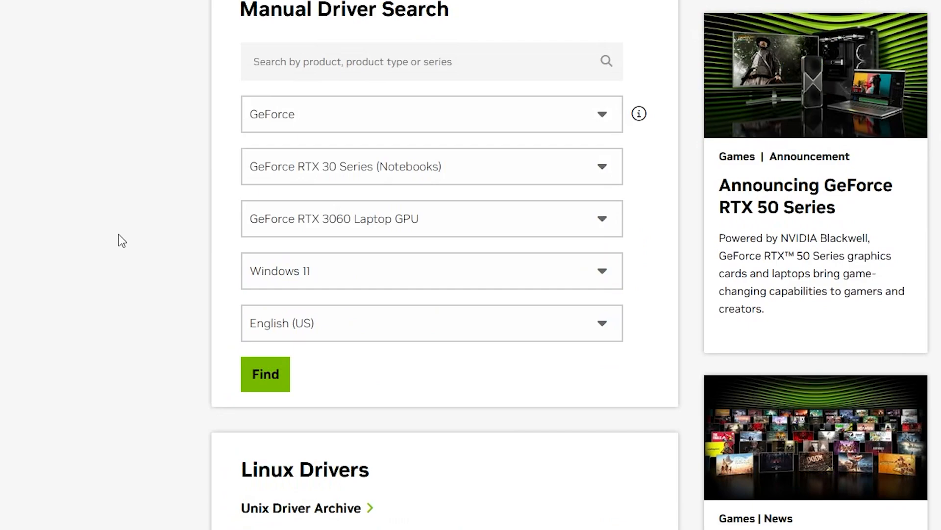
# Step: Look through the driver languages, choose English (US) and run the manual driver search
pyautogui.click(309, 277)
pyautogui.scroll(-12, 322, 357)
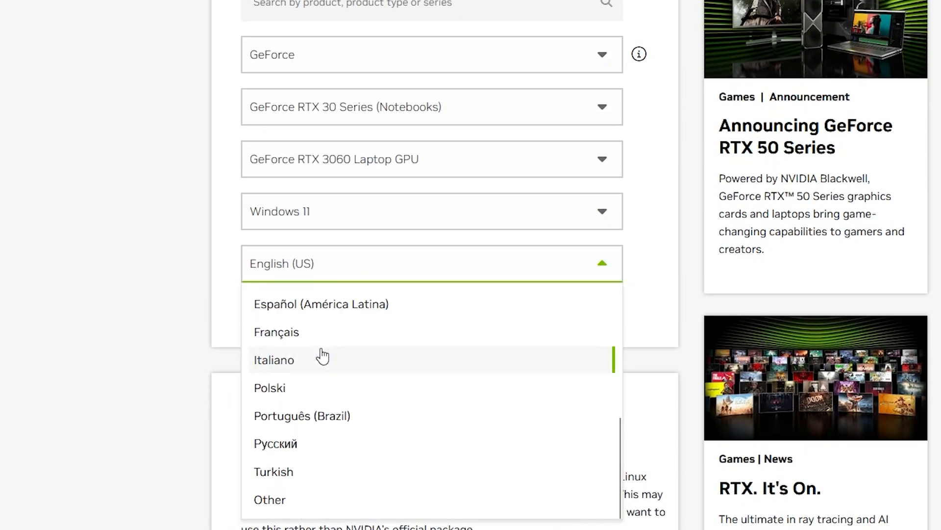
pyautogui.scroll(5, 324, 343)
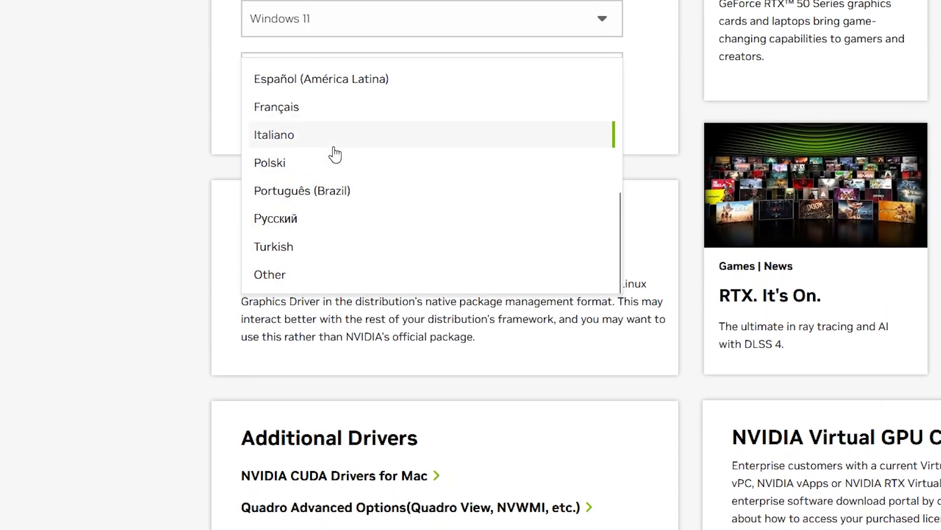
pyautogui.scroll(10, 407, 191)
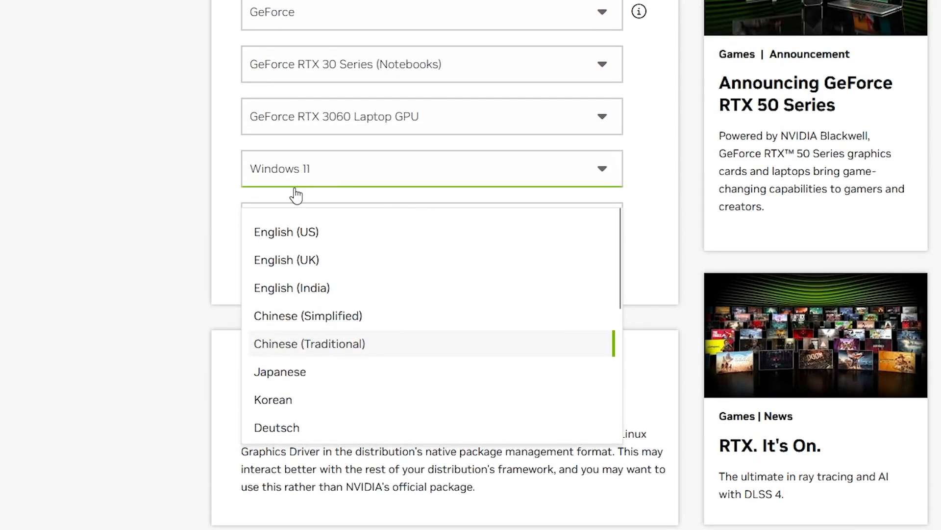
pyautogui.click(321, 231)
pyautogui.scroll(2, 280, 314)
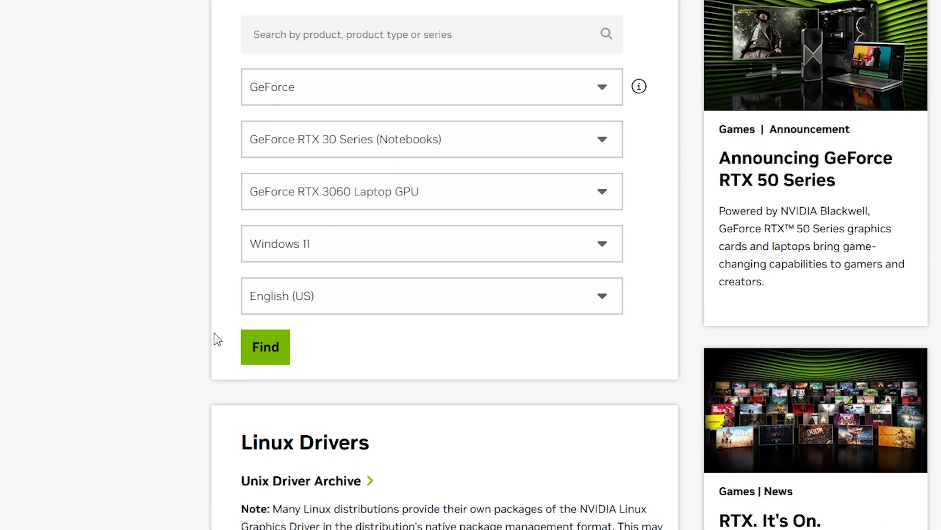
pyautogui.click(255, 363)
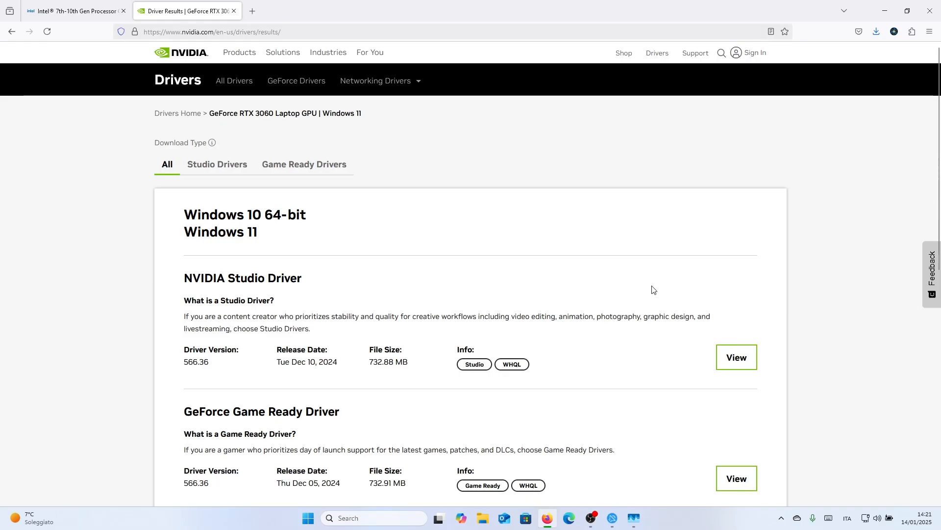
# Step: Compare the NVIDIA Studio and GeForce Game Ready driver results and download GeForce Game Ready Driver 566.36
pyautogui.scroll(-3, 498, 300)
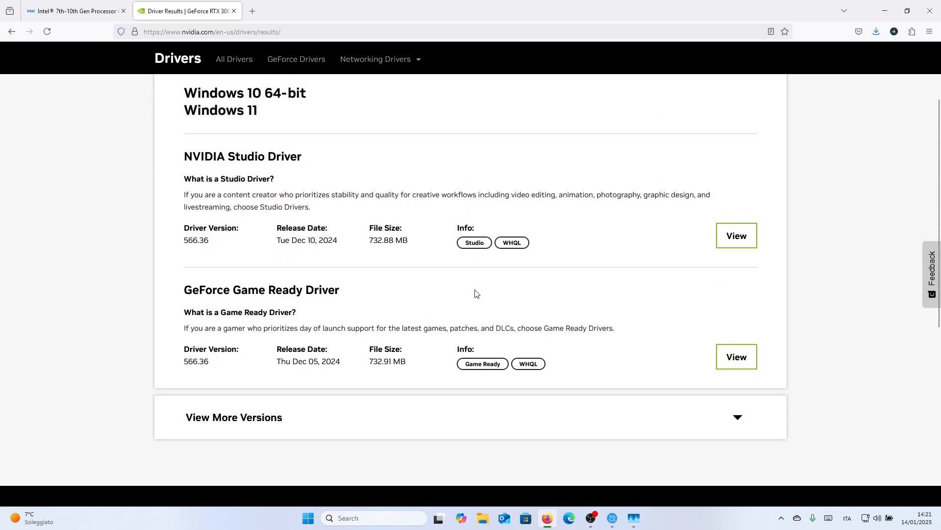
pyautogui.moveTo(217, 157); pyautogui.dragTo(456, 143)
pyautogui.click(490, 176)
pyautogui.moveTo(193, 157); pyautogui.dragTo(397, 154)
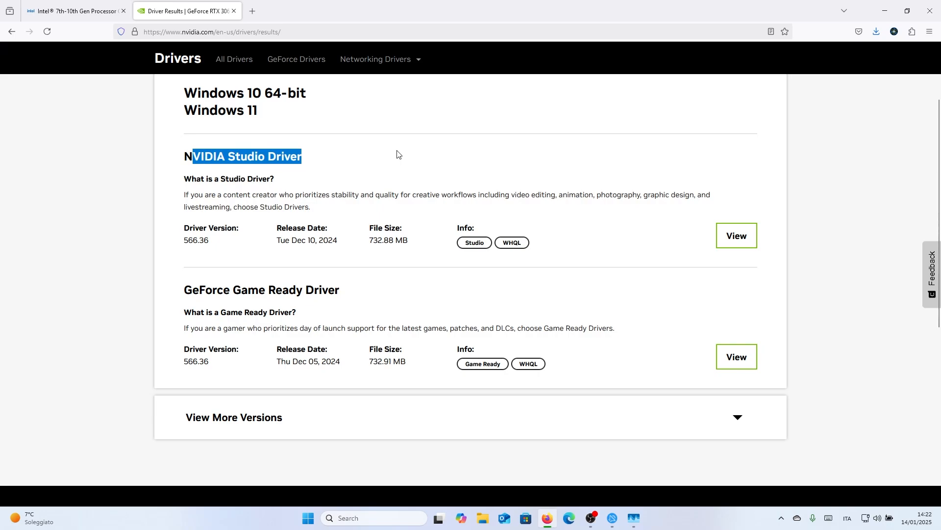
pyautogui.click(398, 154)
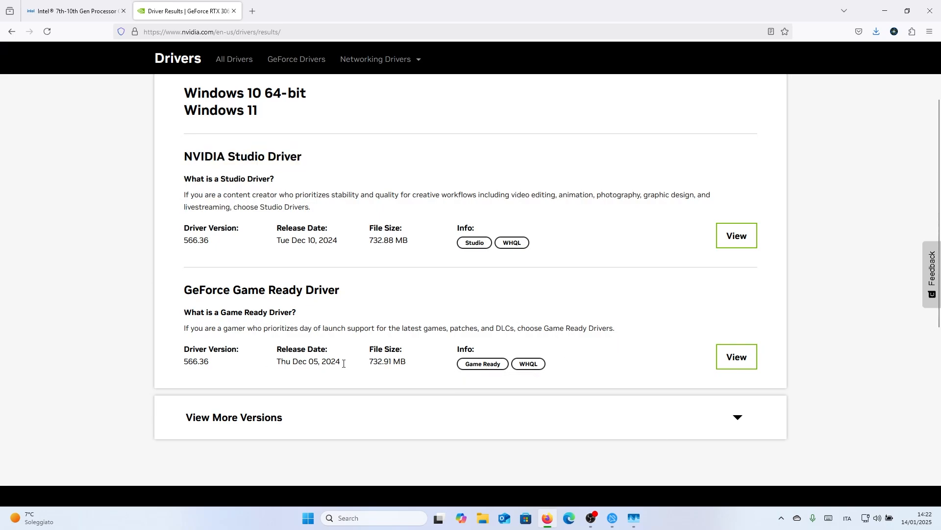
pyautogui.click(743, 367)
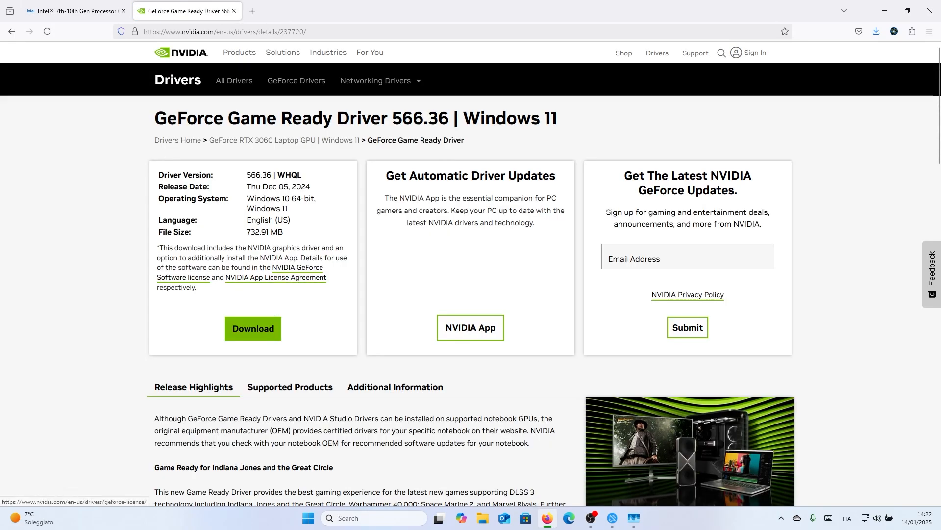
pyautogui.click(255, 328)
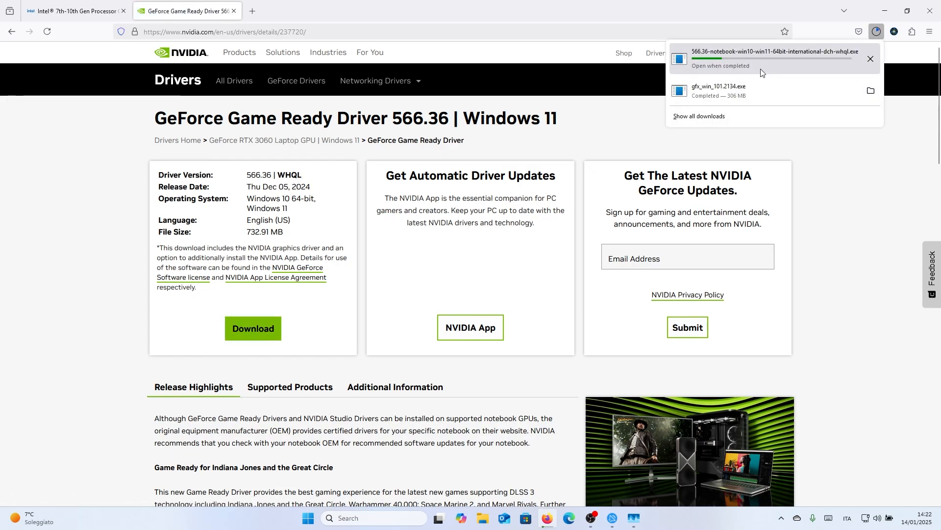
# Step: Open AMD's website in a new tab and go to the Radeon Graphics & AMD Chipsets drivers page
pyautogui.click(253, 11)
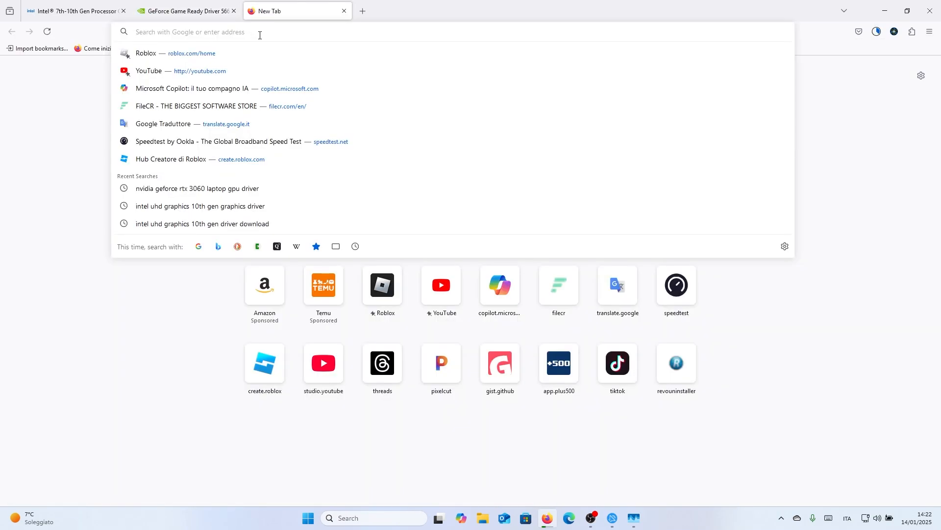
pyautogui.write('amd')
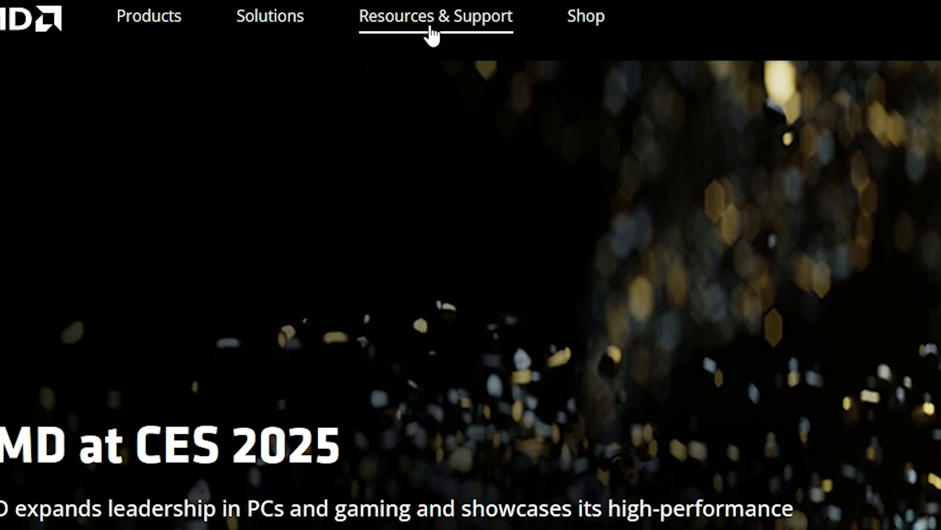
pyautogui.click(431, 30)
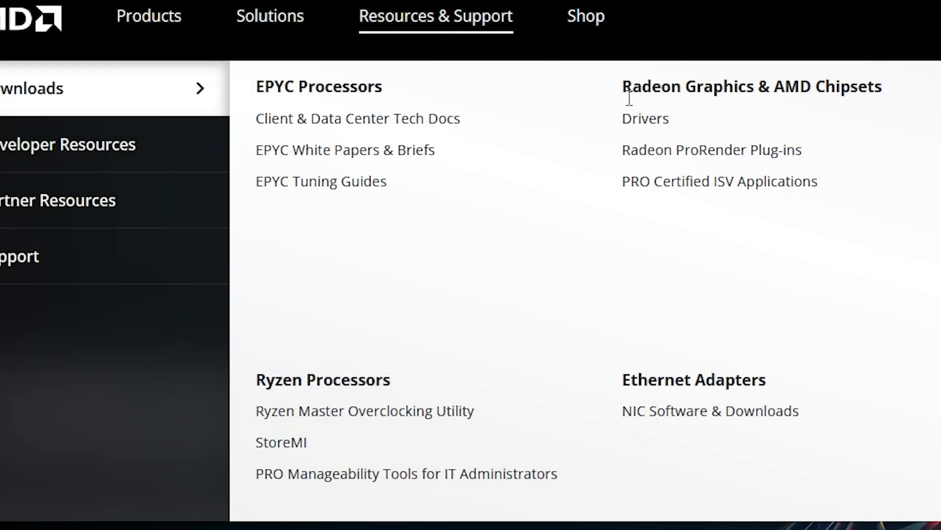
pyautogui.click(646, 122)
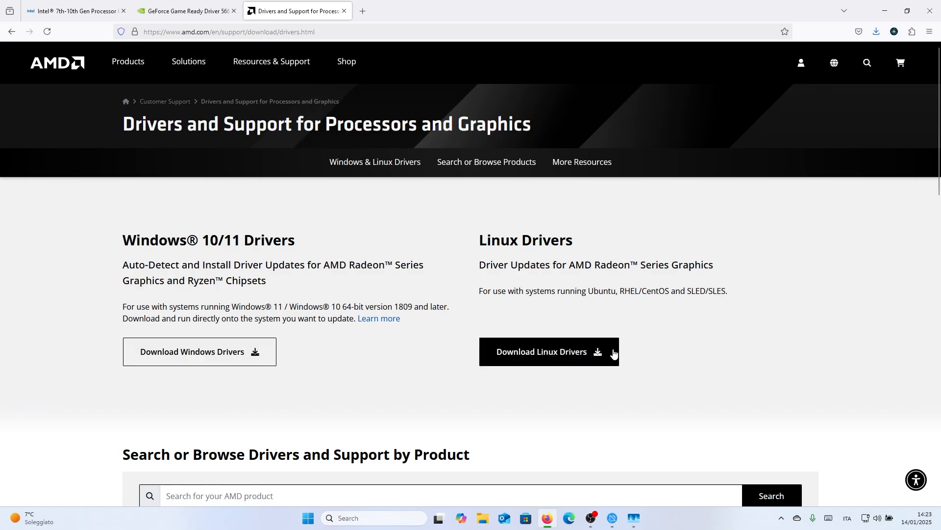
# Step: Revisit the NVIDIA and Intel driver pages and examine Intel's section on automatically updating drivers and software
pyautogui.click(151, 16)
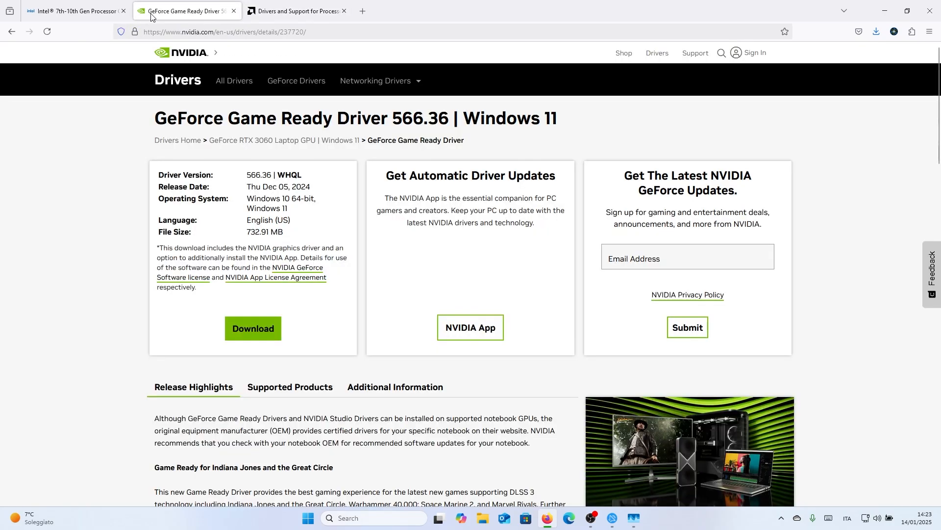
pyautogui.click(103, 13)
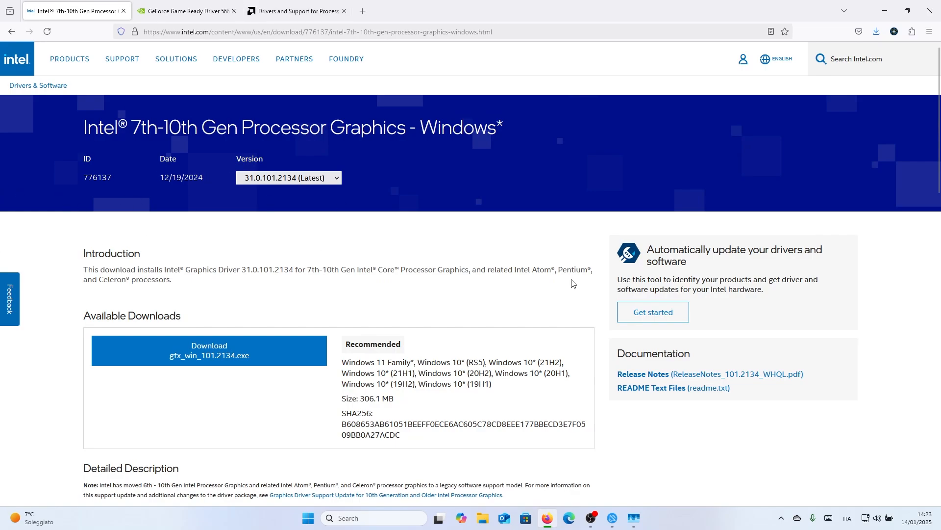
pyautogui.moveTo(654, 250); pyautogui.dragTo(768, 278)
pyautogui.moveTo(647, 262); pyautogui.dragTo(720, 263)
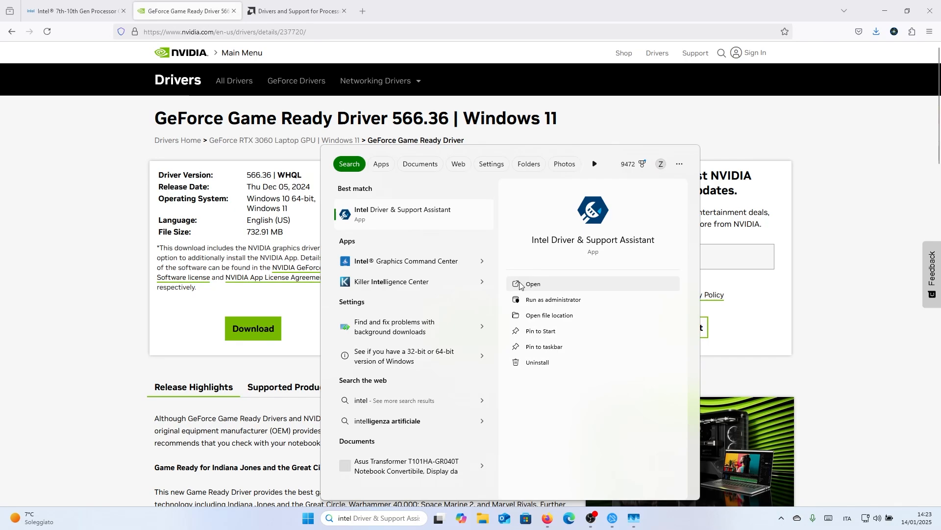
# Step: Open Intel Driver & Support Assistant through Windows search and review its available updates, PC details and device drivers
pyautogui.click(562, 285)
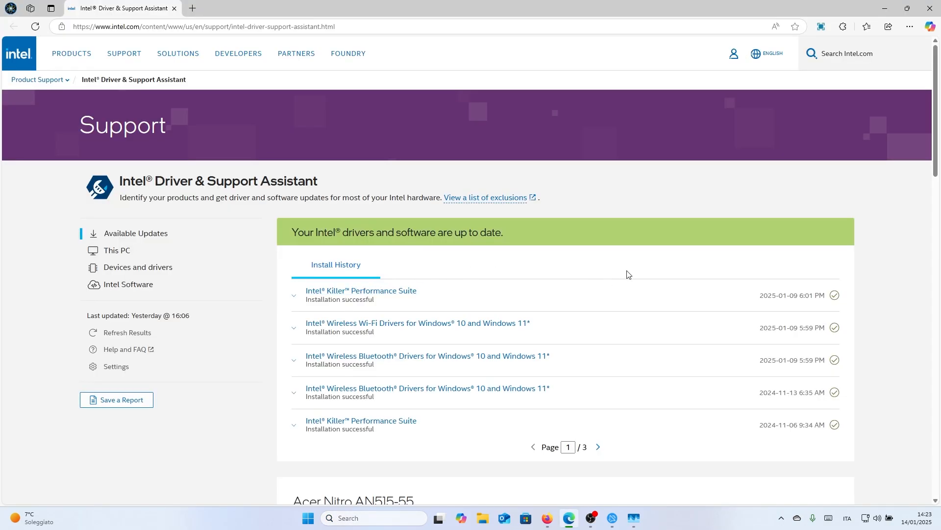
pyautogui.scroll(-4, 593, 249)
pyautogui.scroll(-5, 600, 250)
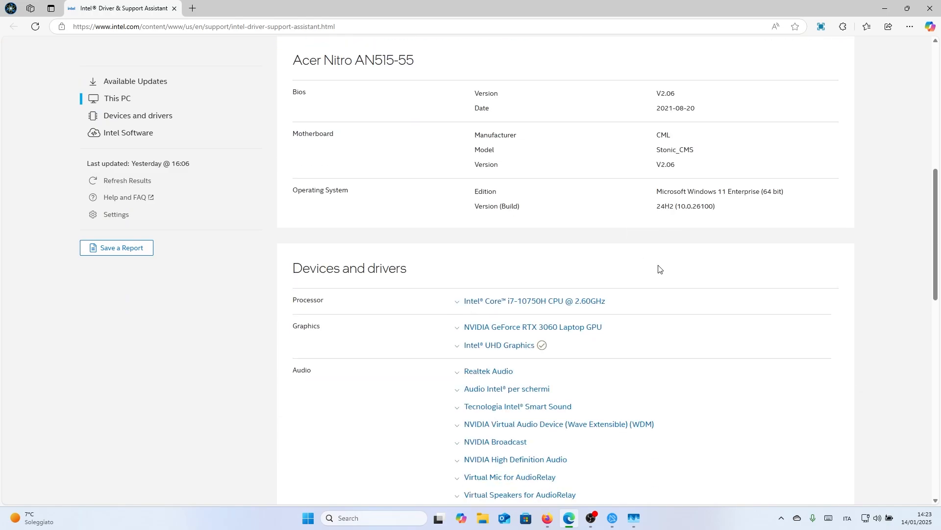
pyautogui.scroll(9, 645, 287)
pyautogui.scroll(-5, 626, 347)
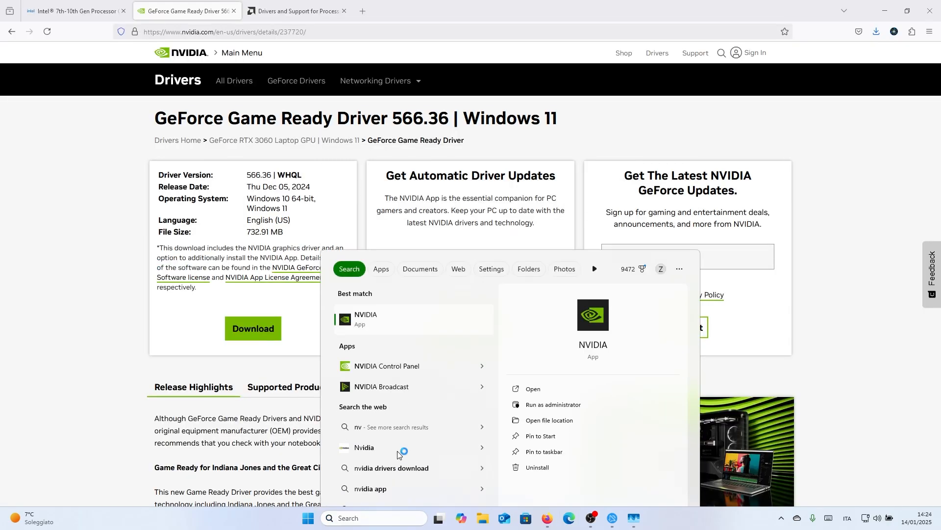
# Step: Open the NVIDIA app, check for Game Ready Driver updates, and review the installed driver's release details
pyautogui.click(398, 454)
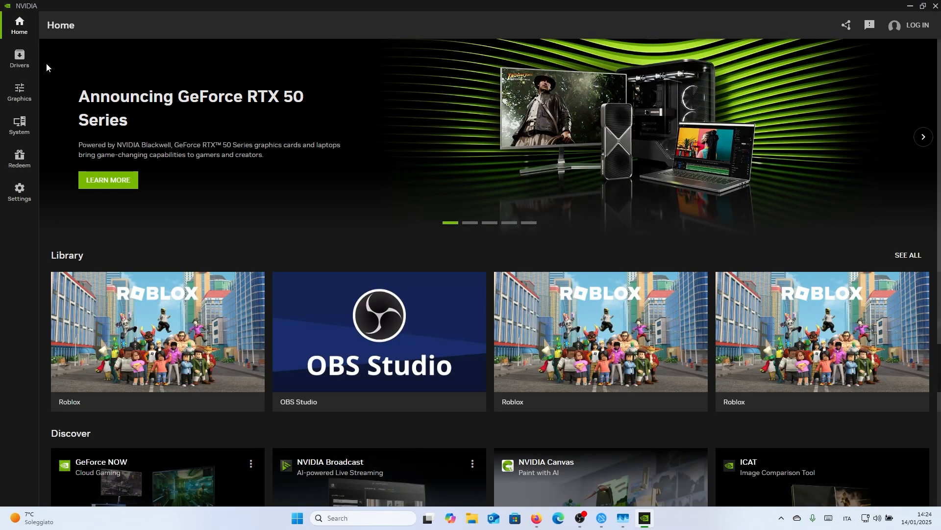
pyautogui.click(34, 63)
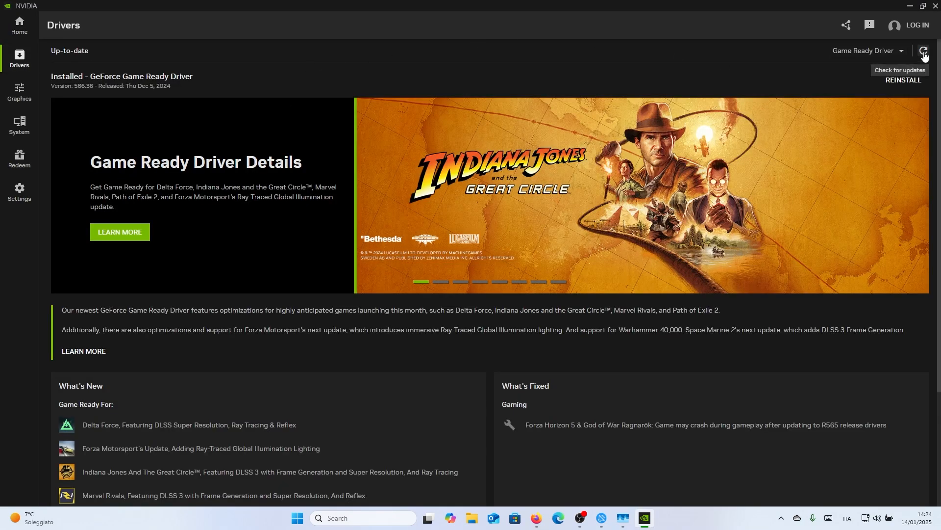
pyautogui.click(925, 54)
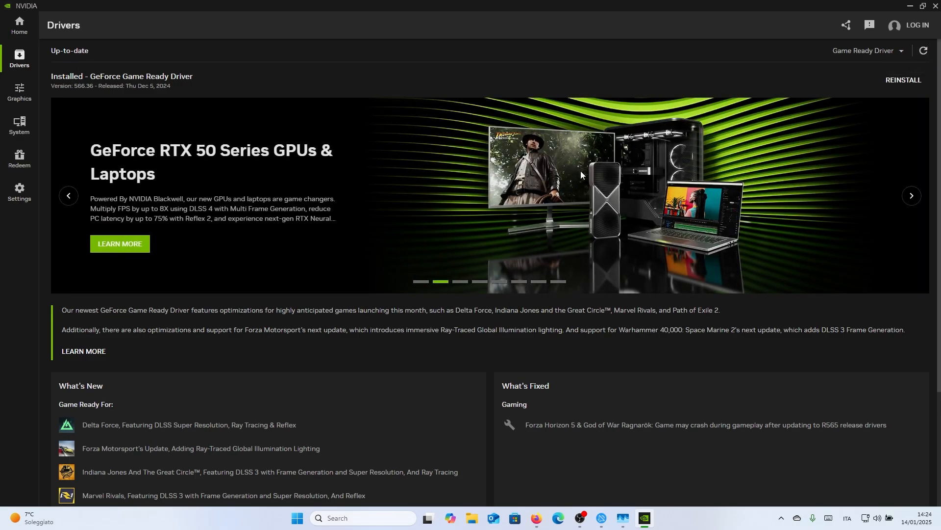
pyautogui.scroll(-3, 658, 155)
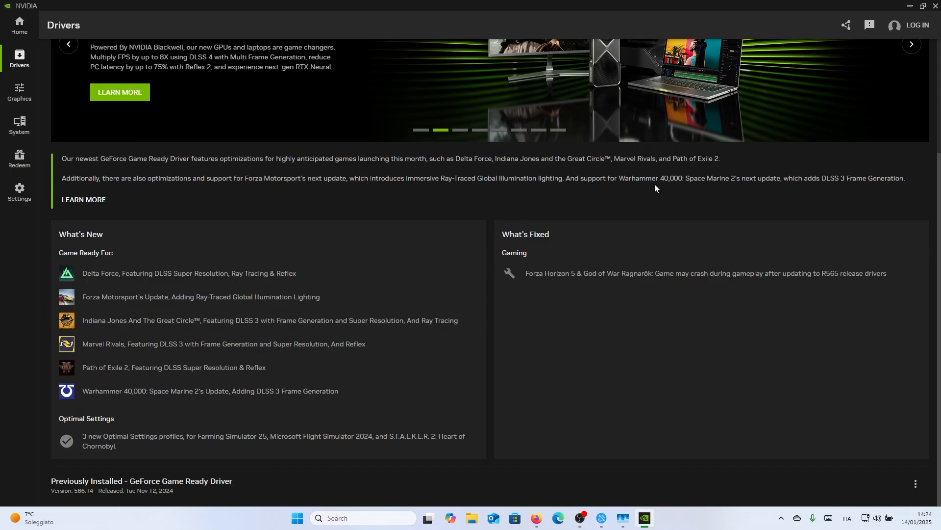
pyautogui.scroll(3, 654, 184)
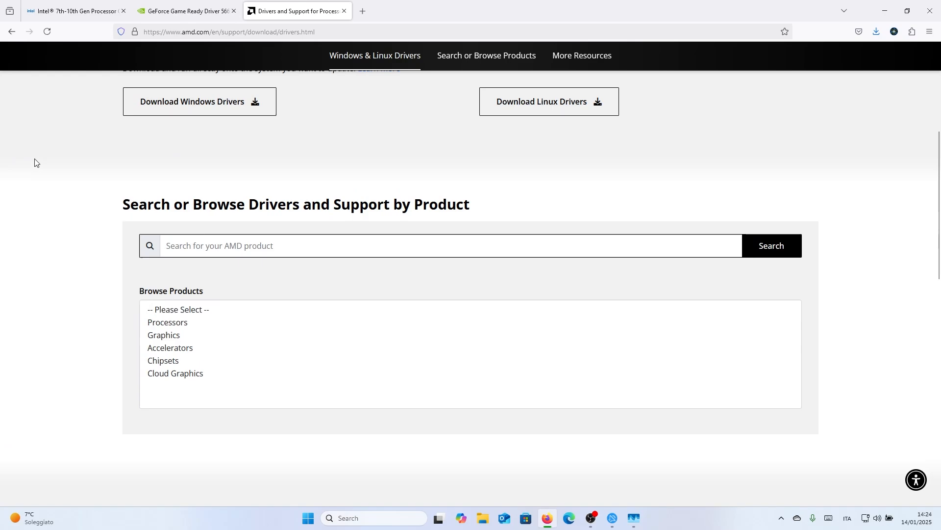
# Step: On AMD's drivers page, browse products by Processors and choose the Ryzen product family
pyautogui.scroll(-2, 44, 194)
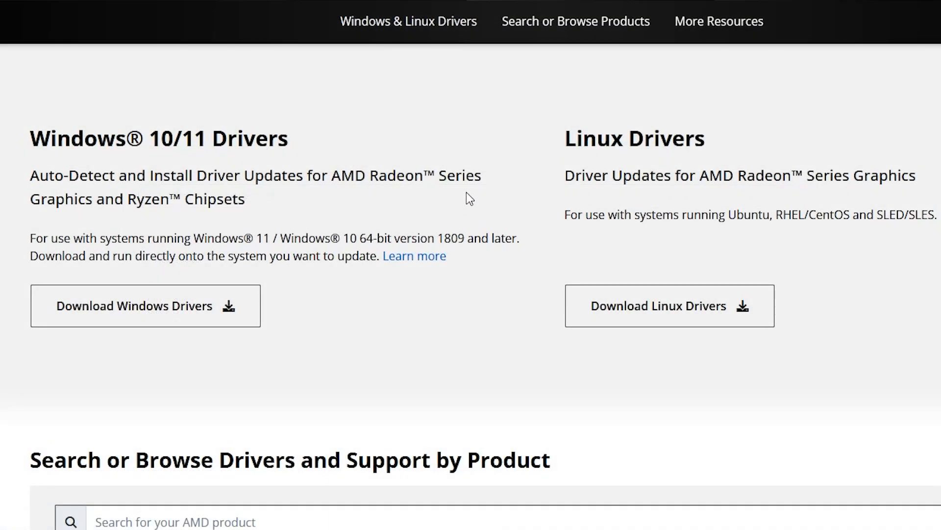
pyautogui.scroll(-5, 466, 193)
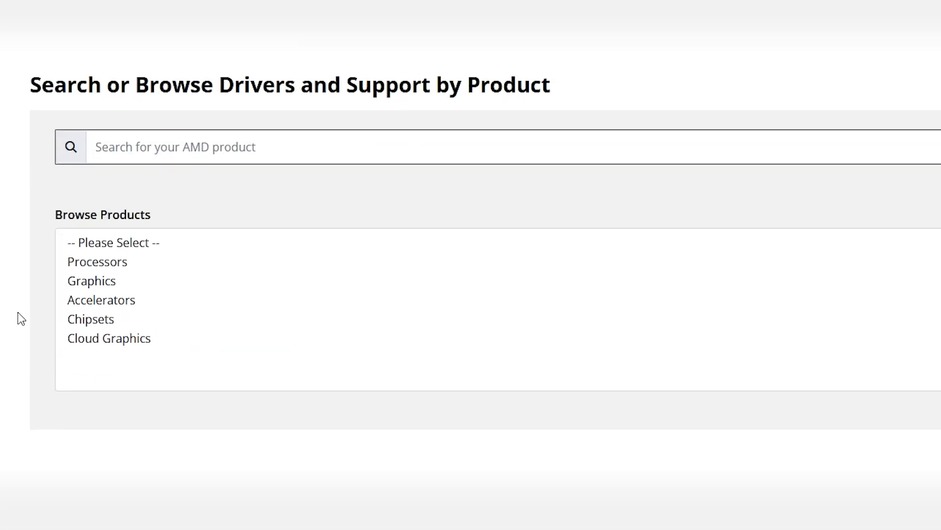
pyautogui.click(93, 268)
pyautogui.scroll(-2, 92, 357)
pyautogui.scroll(2, 97, 378)
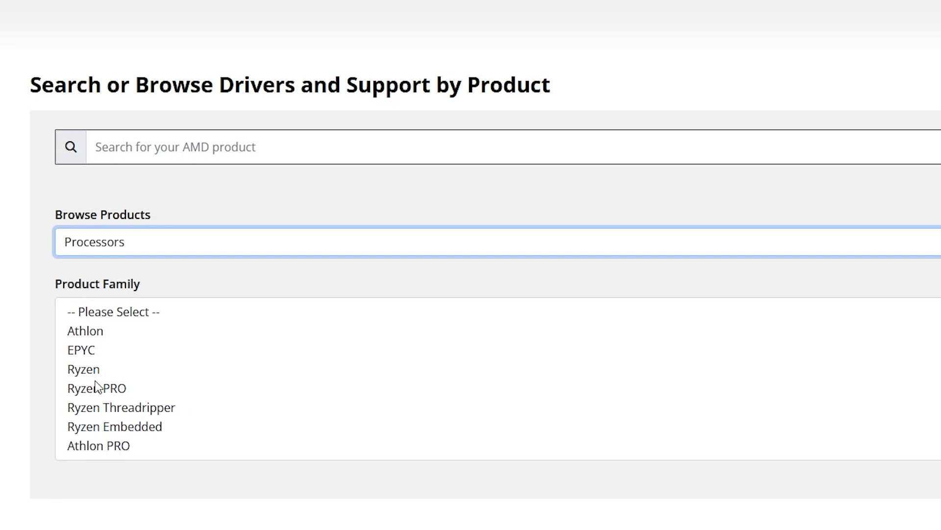
pyautogui.scroll(-3, 132, 369)
pyautogui.scroll(3, 133, 368)
pyautogui.scroll(-6, 122, 338)
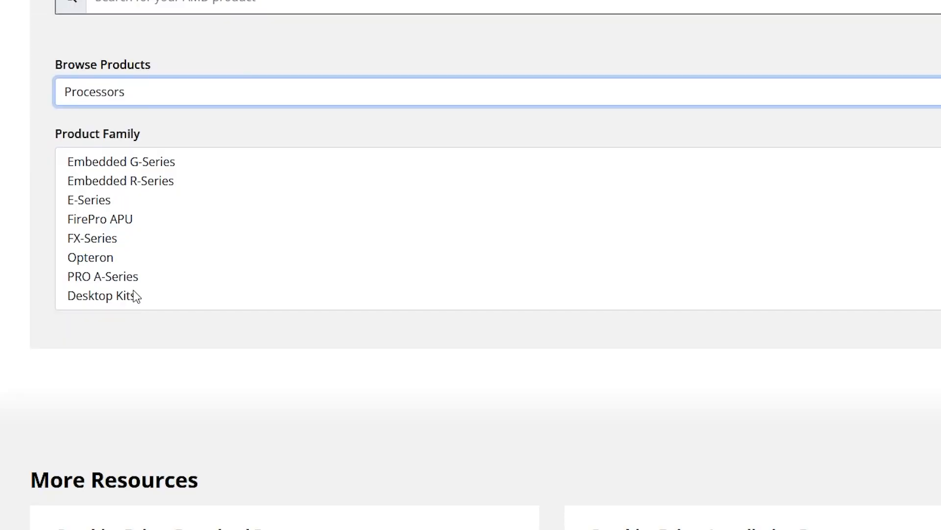
pyautogui.scroll(3, 128, 289)
pyautogui.scroll(4, 111, 282)
pyautogui.click(87, 296)
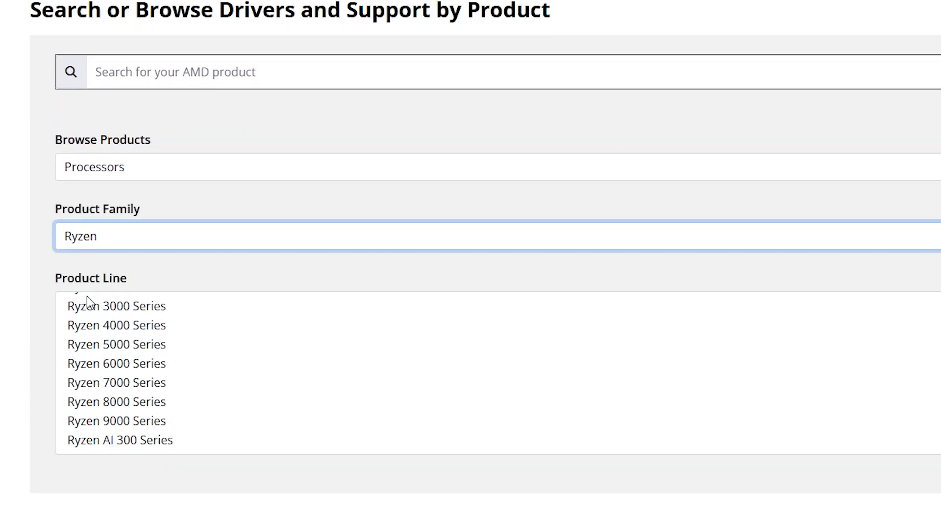
# Step: Choose the Ryzen 7000 Series line and the AMD Ryzen 7 7800X3D model, and submit the product selection
pyautogui.scroll(-3, 60, 338)
pyautogui.scroll(5, 99, 315)
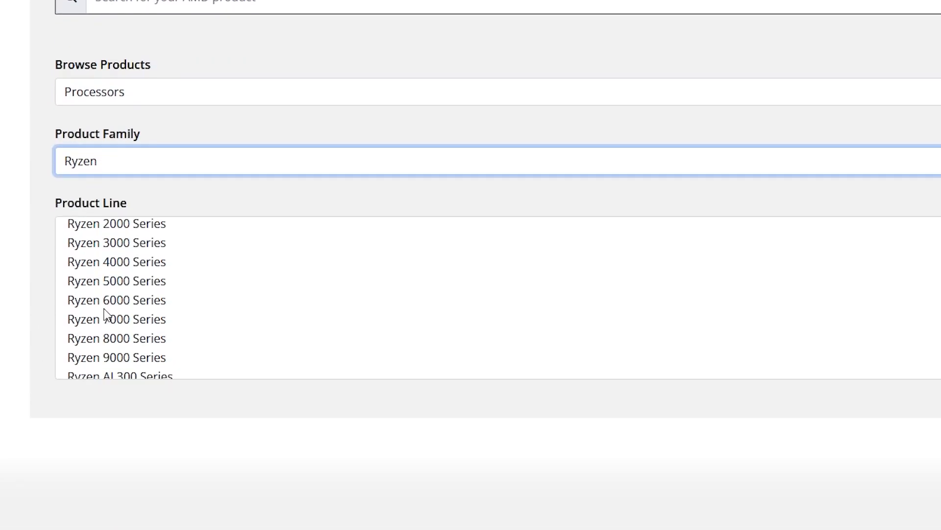
pyautogui.scroll(-5, 105, 316)
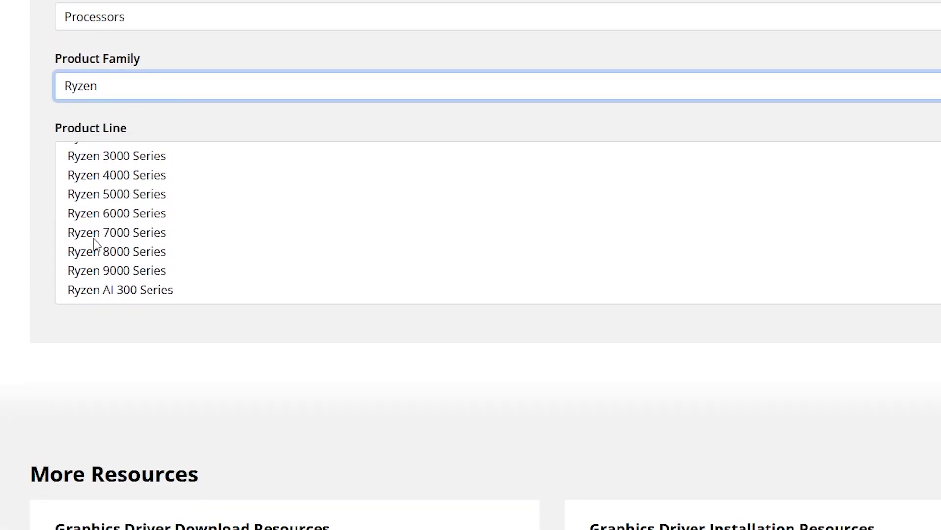
pyautogui.click(93, 236)
pyautogui.scroll(-2, 183, 287)
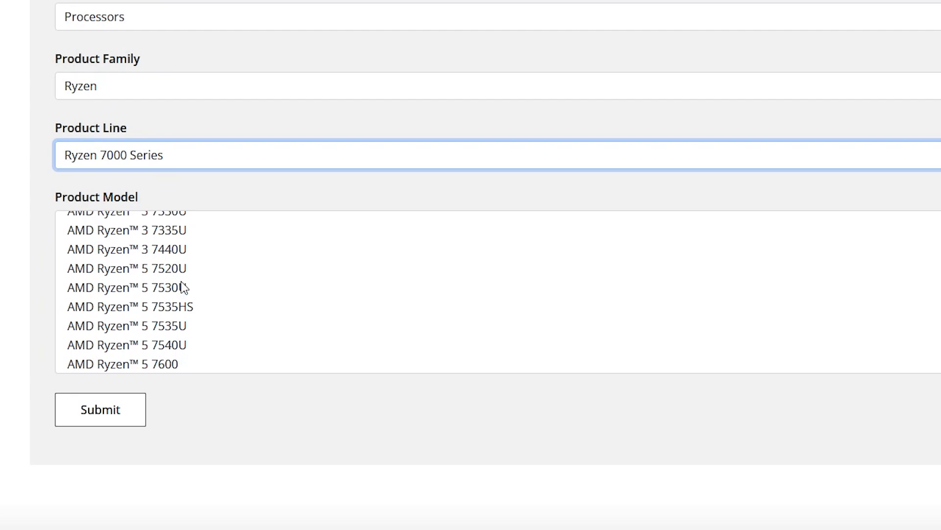
pyautogui.scroll(-5, 182, 287)
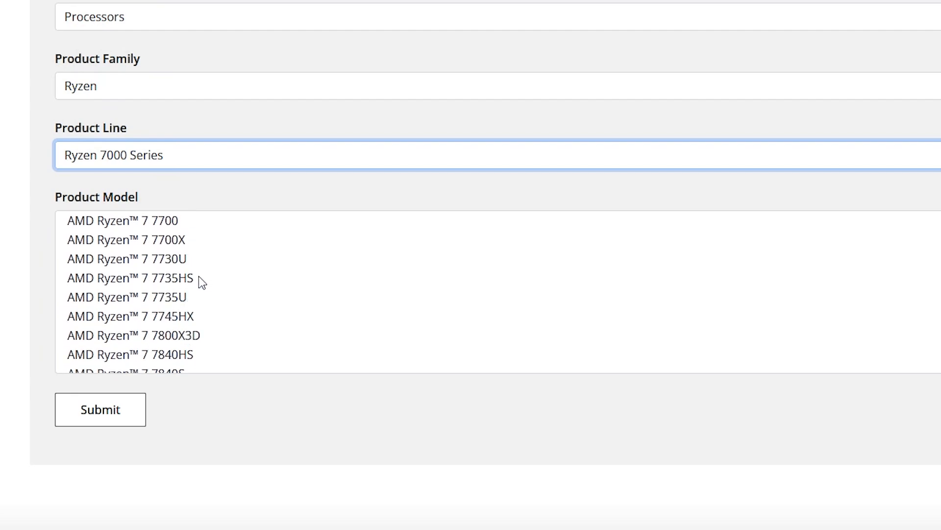
pyautogui.scroll(-2, 160, 297)
pyautogui.click(159, 238)
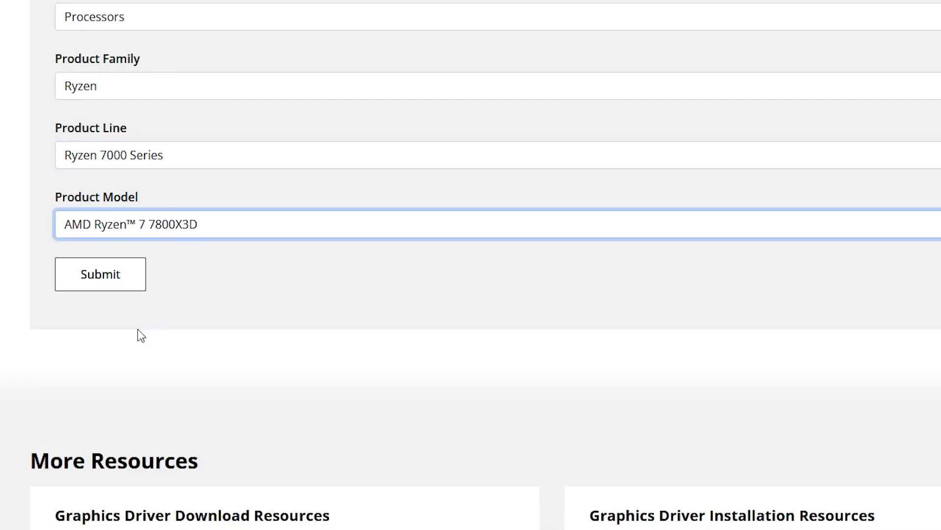
pyautogui.click(111, 284)
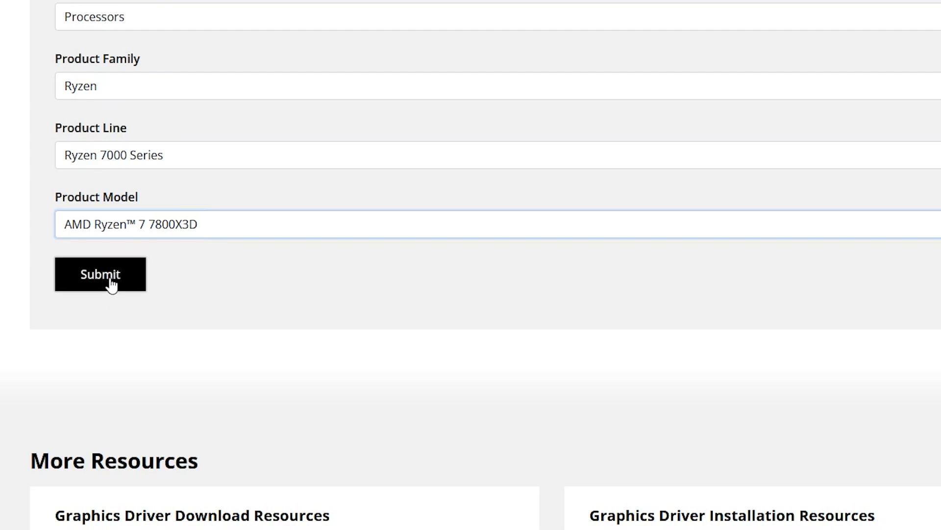
# Step: Expand the Windows 11 64-Bit Edition drivers and download AMD Software: Adrenalin Edition 24.12.1
pyautogui.click(188, 114)
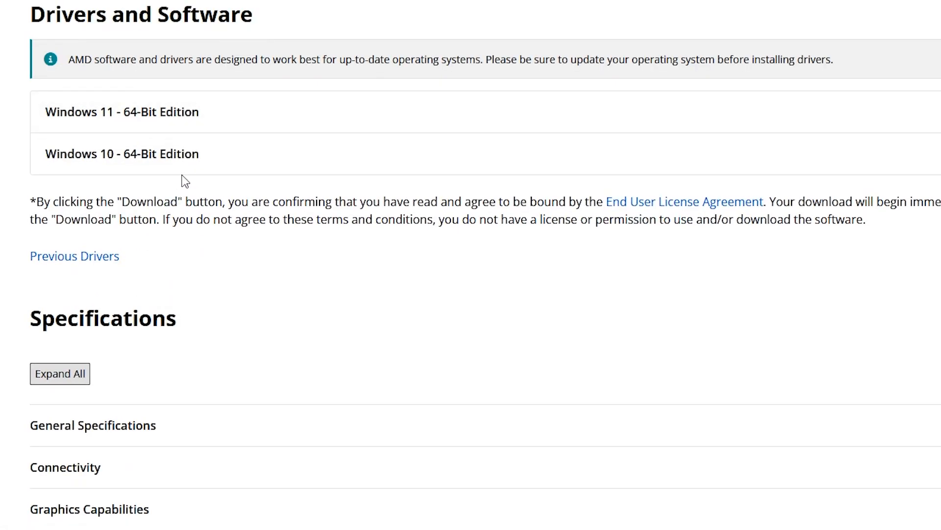
pyautogui.click(245, 165)
pyautogui.click(191, 112)
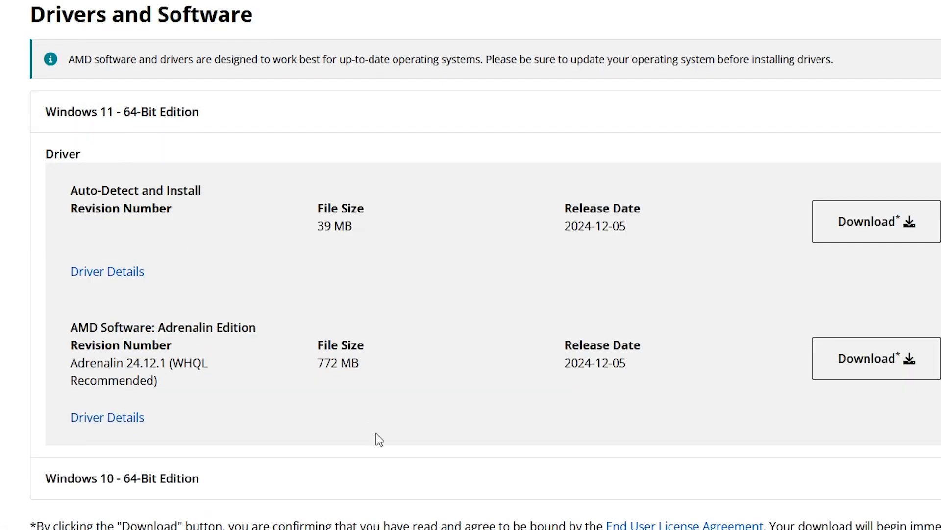
pyautogui.moveTo(76, 327); pyautogui.dragTo(252, 393)
pyautogui.click(201, 369)
pyautogui.click(855, 363)
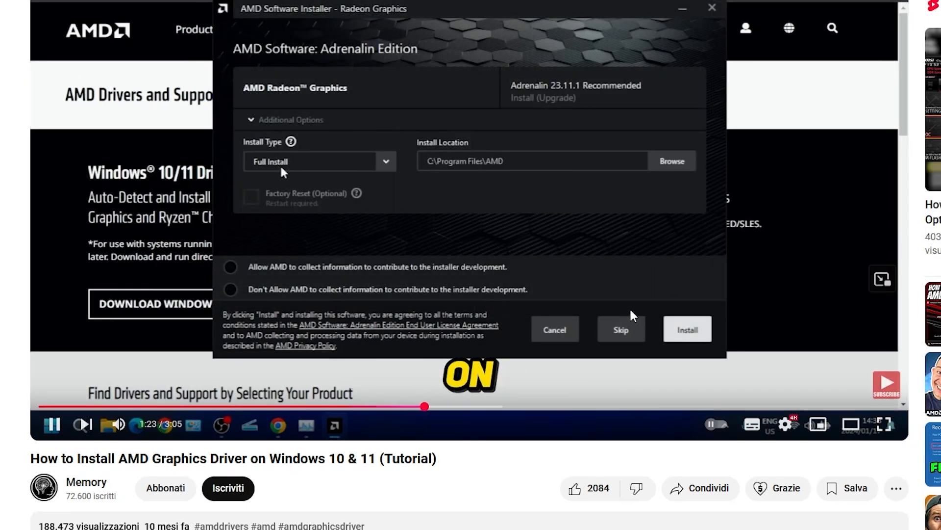
# Step: Skim ahead through the YouTube tutorial on installing AMD graphics drivers to view the installer options and chipset driver selection
pyautogui.click(487, 407)
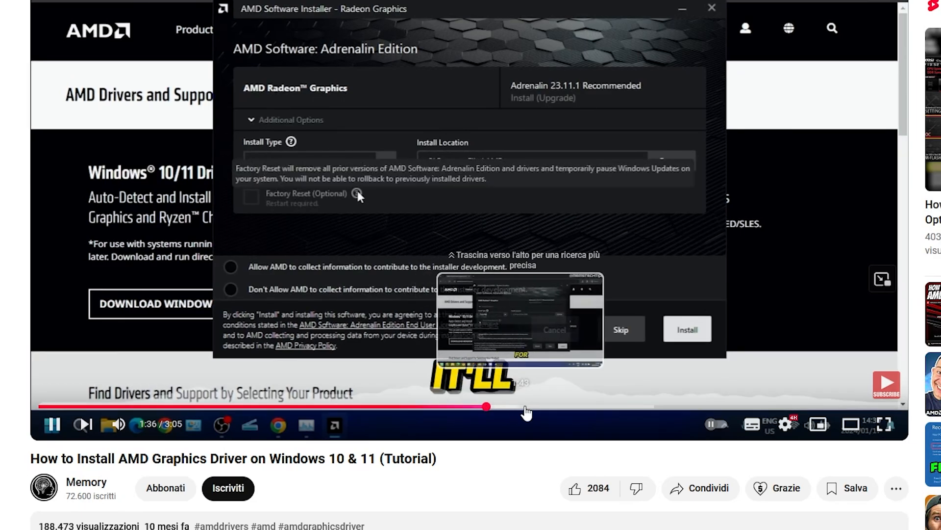
pyautogui.click(564, 407)
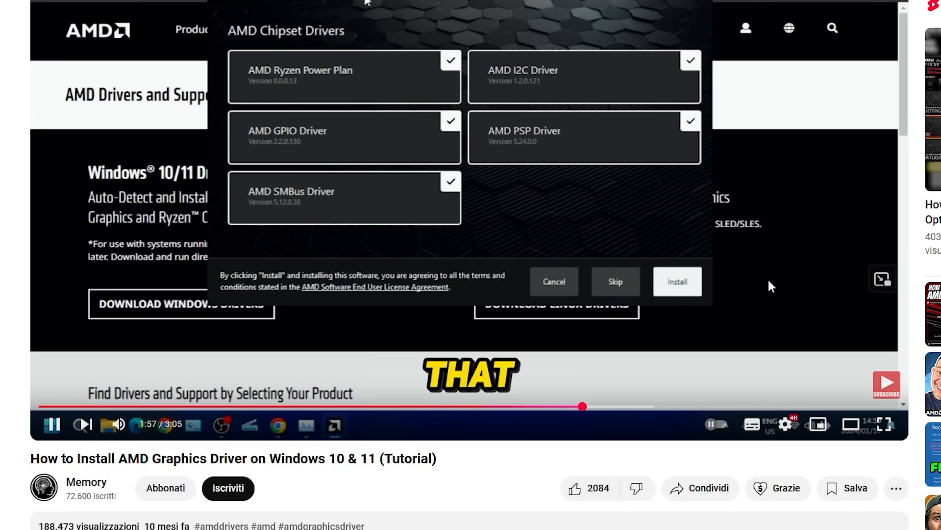
pyautogui.click(821, 411)
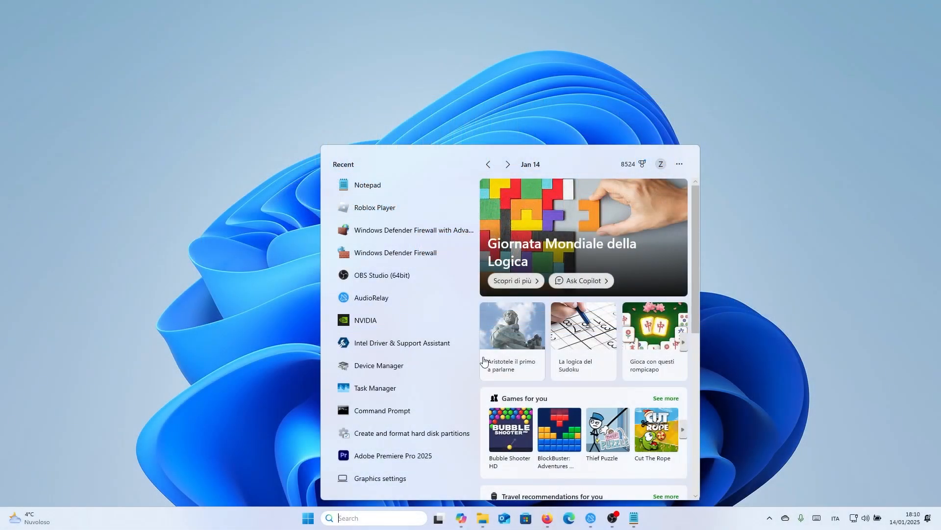
# Step: Search Windows for cmd and open Command Prompt as administrator, ready for commands
pyautogui.write('c')
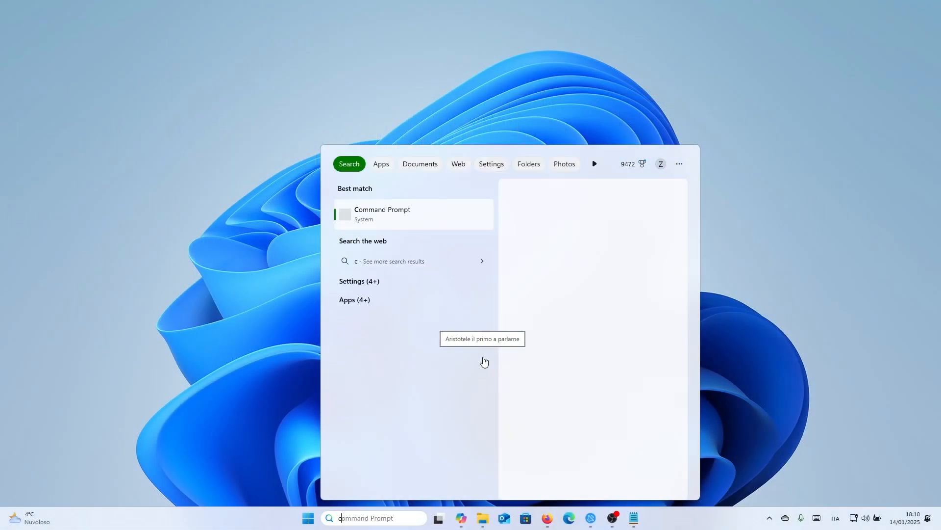
pyautogui.write('md')
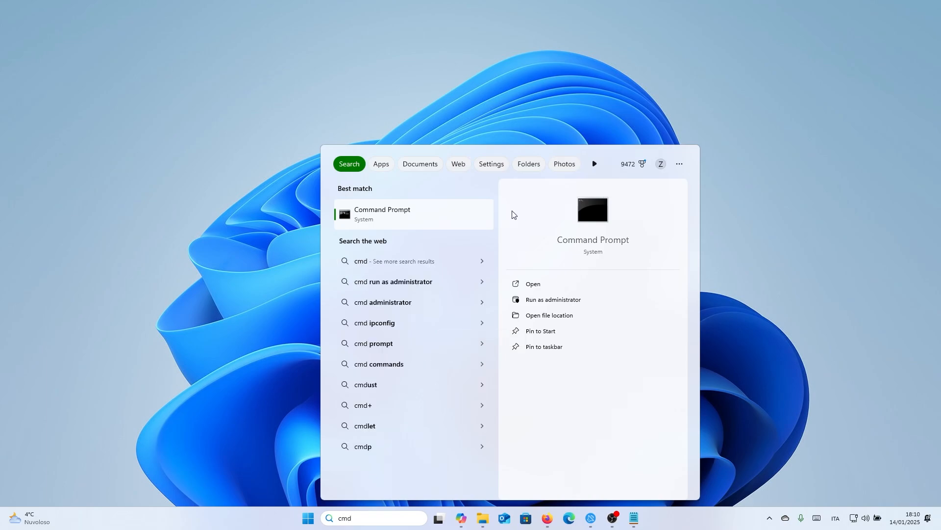
pyautogui.click(583, 300)
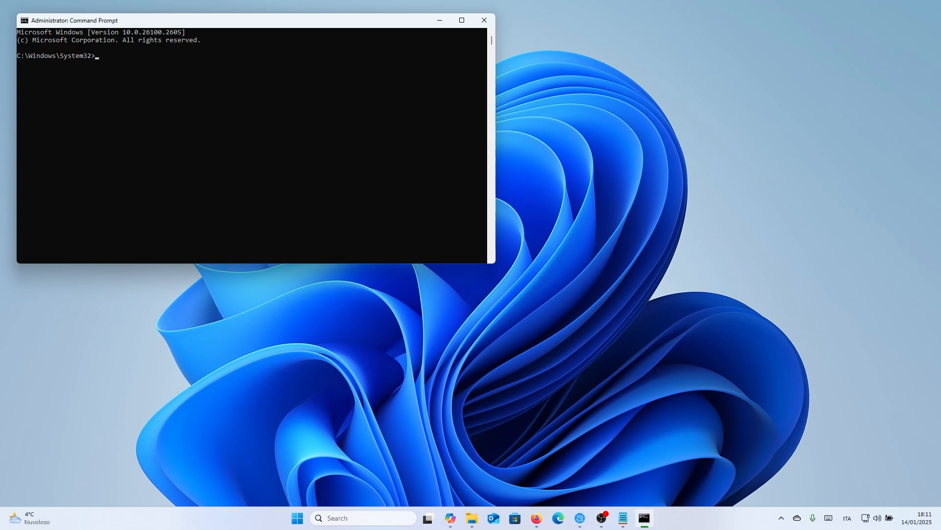
pyautogui.hotkey('alt', 'Tab')
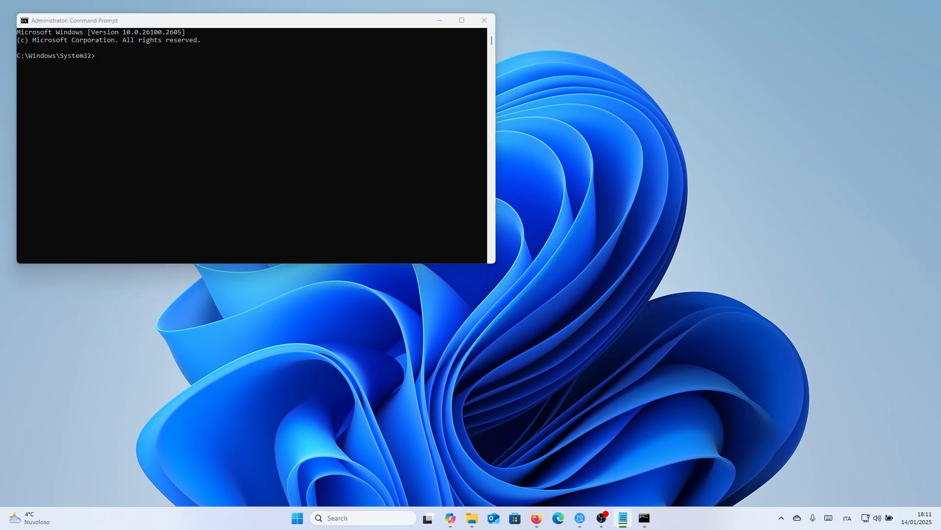
pyautogui.click(153, 69)
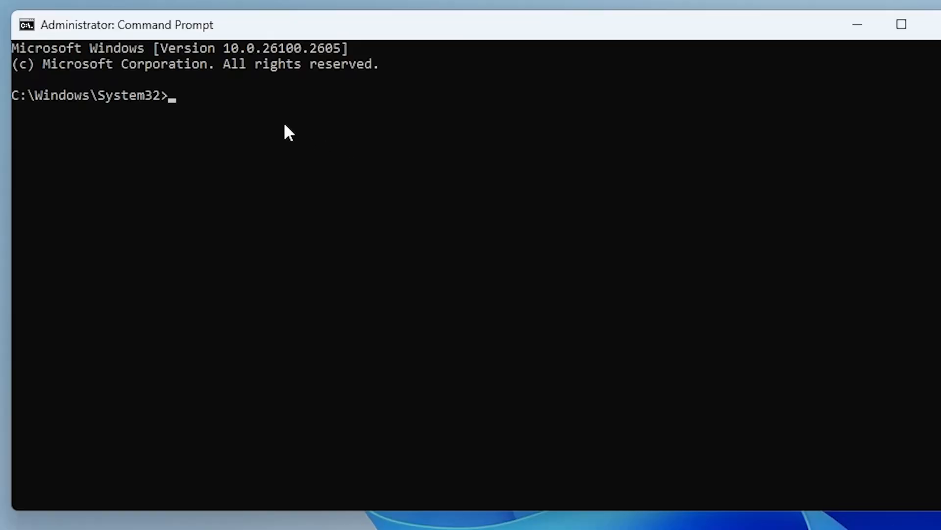
# Step: Run sfc /scannow to check the Windows system files and review the scan result
pyautogui.write('sfc /scannow')
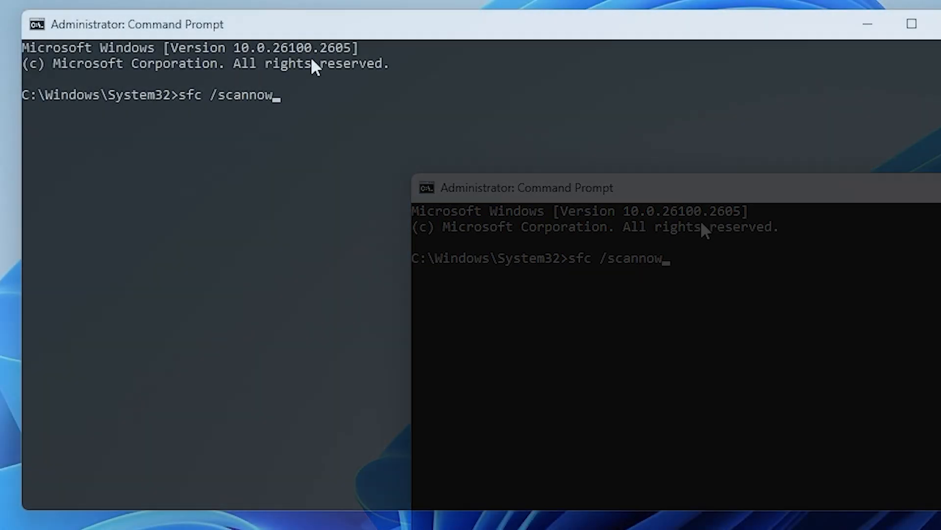
pyautogui.press('Return')
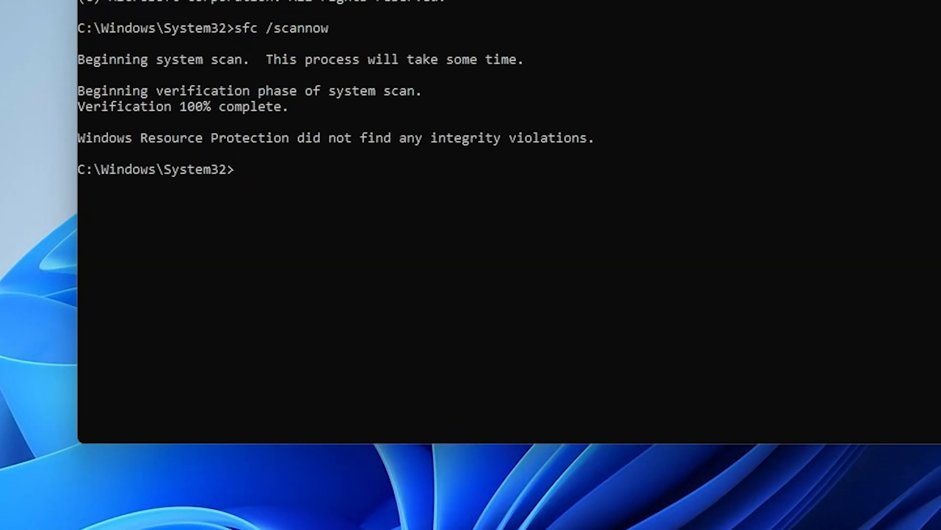
pyautogui.moveTo(153, 101); pyautogui.dragTo(294, 232)
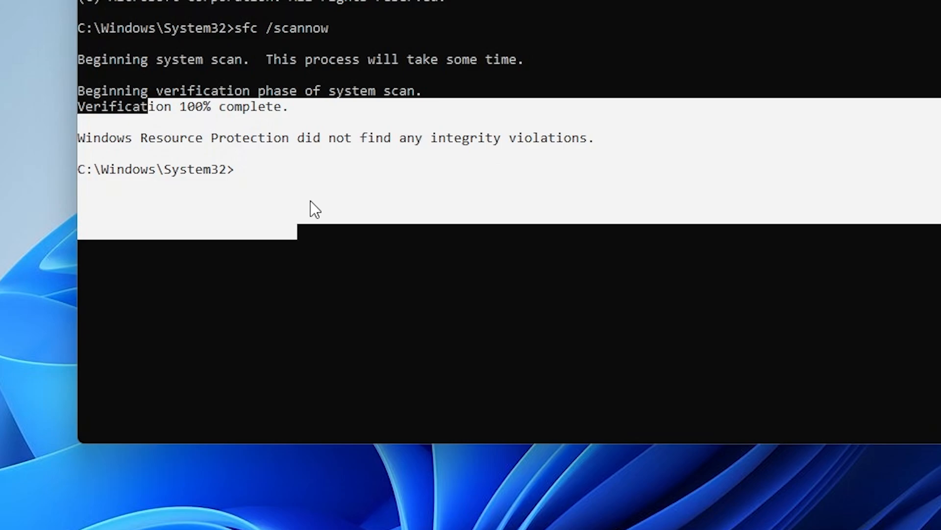
pyautogui.click(349, 216)
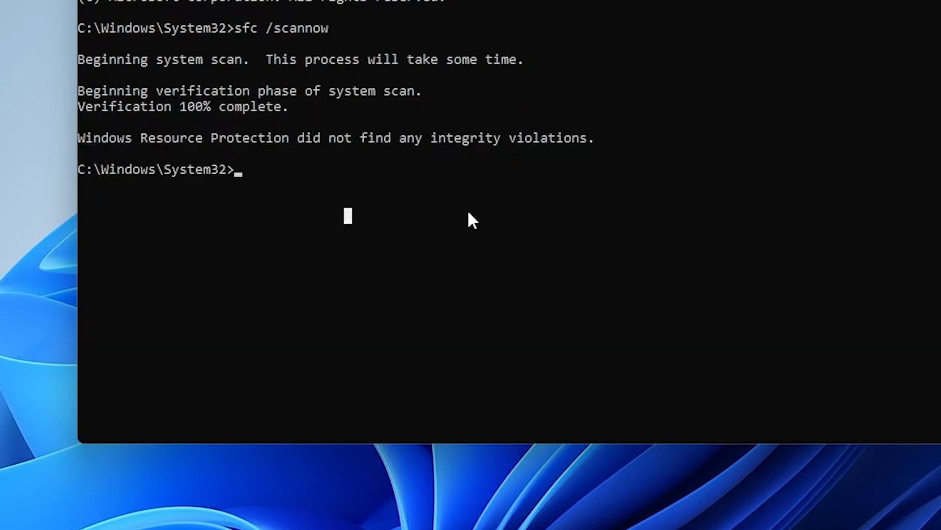
# Step: Run dism /online /cleanup-image /restorehealth in the administrator Command Prompt to repair the Windows image
pyautogui.click(834, 169)
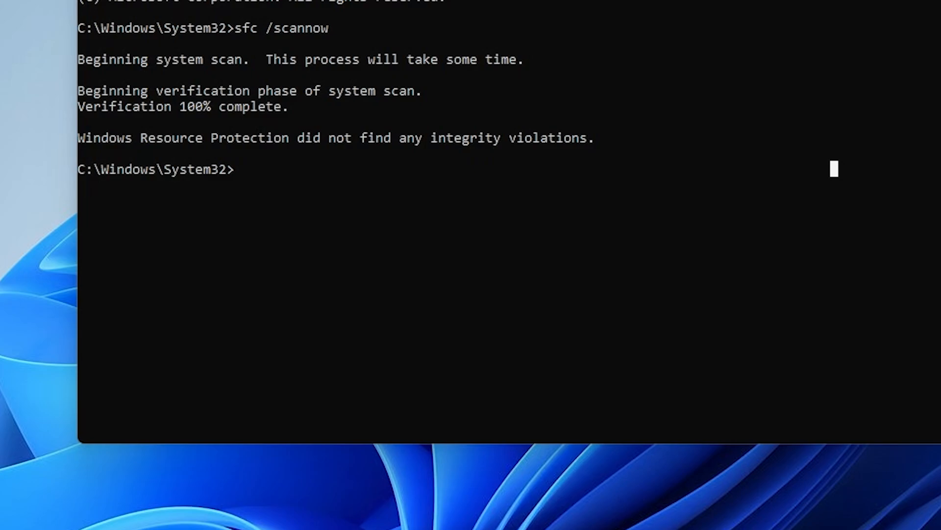
pyautogui.click(439, 201)
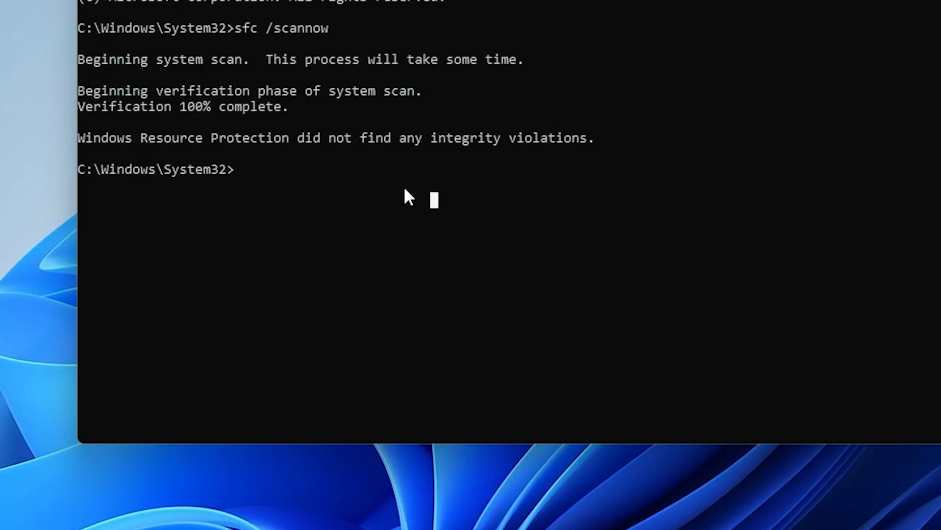
pyautogui.write('dism /online /cleanup-image /restorehealth')
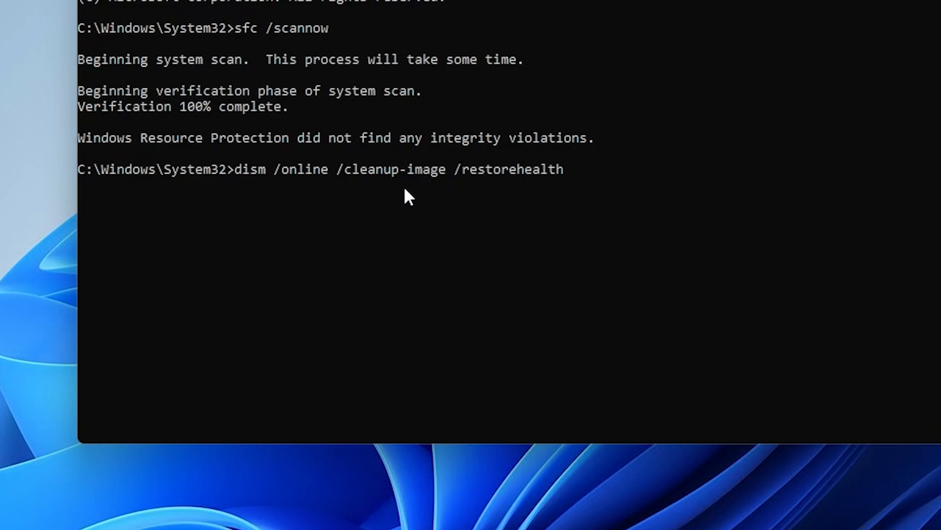
pyautogui.press('Return')
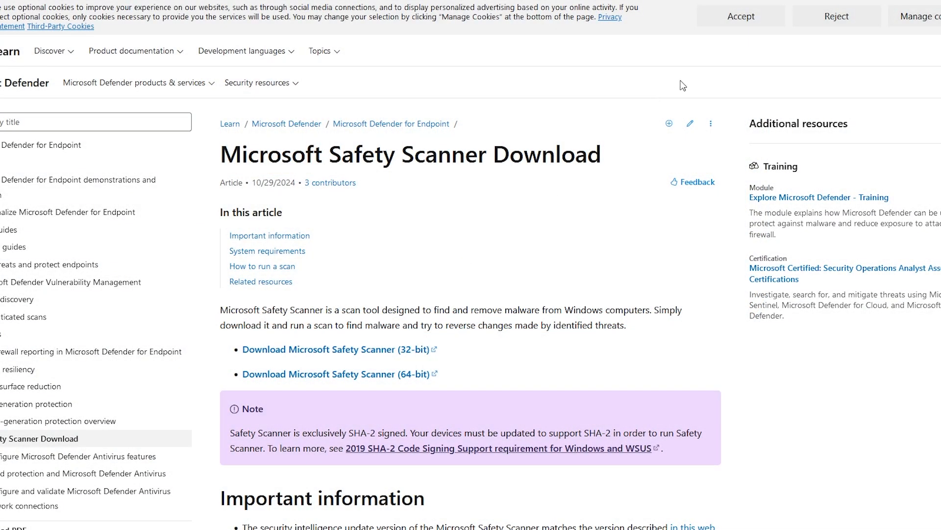
# Step: Accept the cookie notice on the Microsoft Safety Scanner page and download the 64-bit scanner
pyautogui.click(735, 19)
pyautogui.scroll(-1, 532, 196)
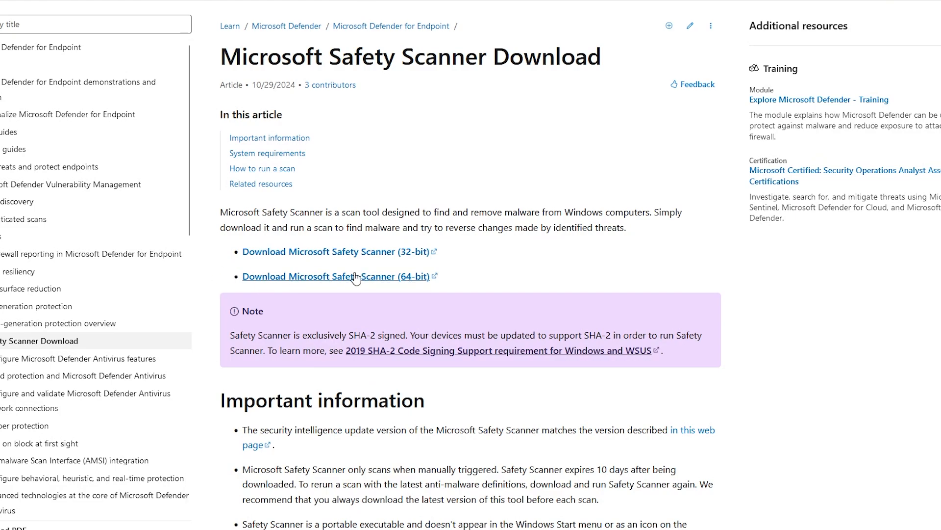
pyautogui.click(324, 277)
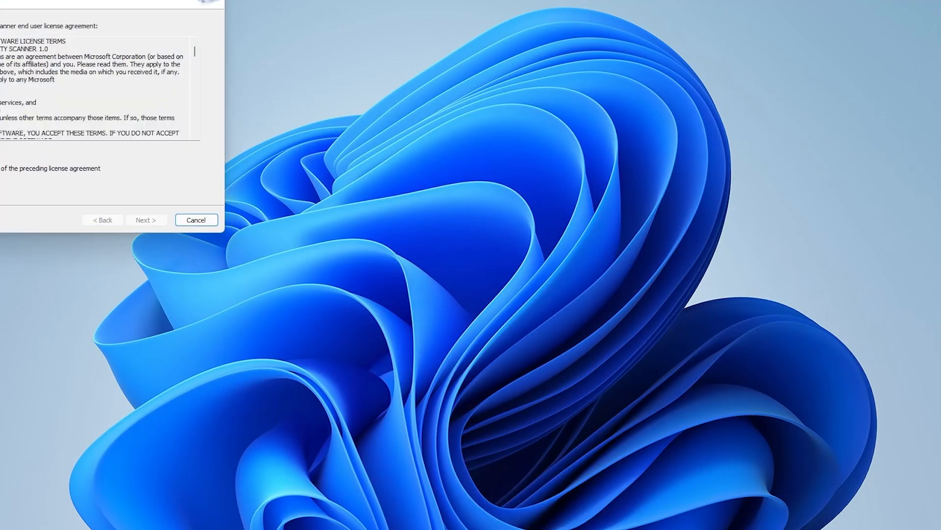
# Step: Accept the Microsoft Safety Scanner license terms and start a full scan of the system
pyautogui.moveTo(24, 0); pyautogui.dragTo(394, 65)
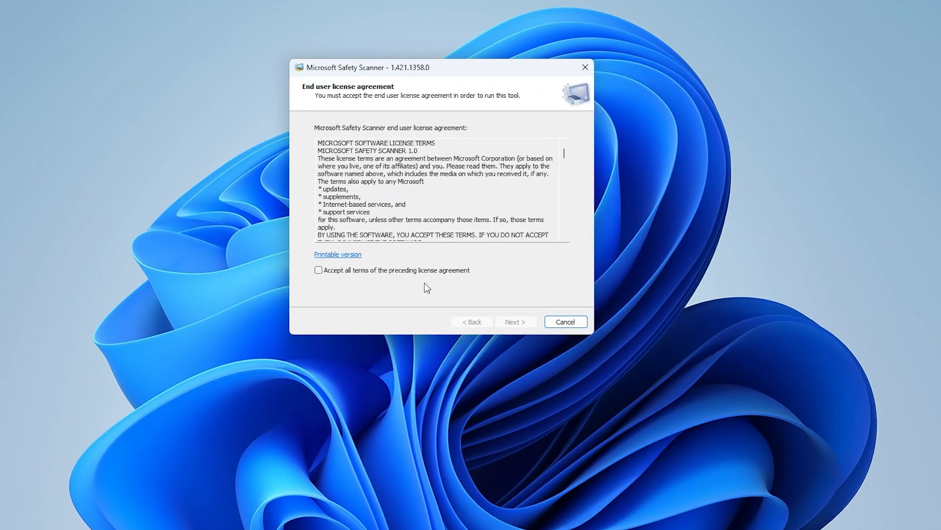
pyautogui.click(319, 270)
pyautogui.click(513, 321)
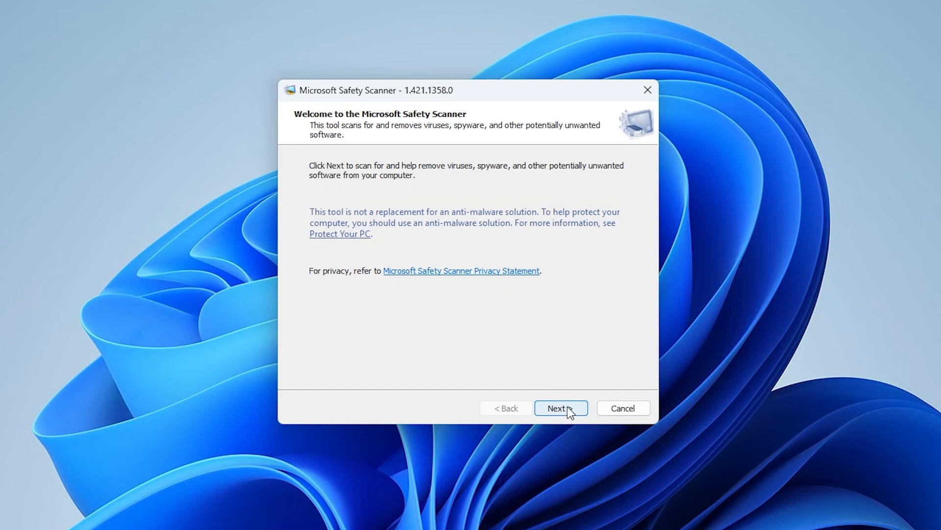
pyautogui.click(568, 407)
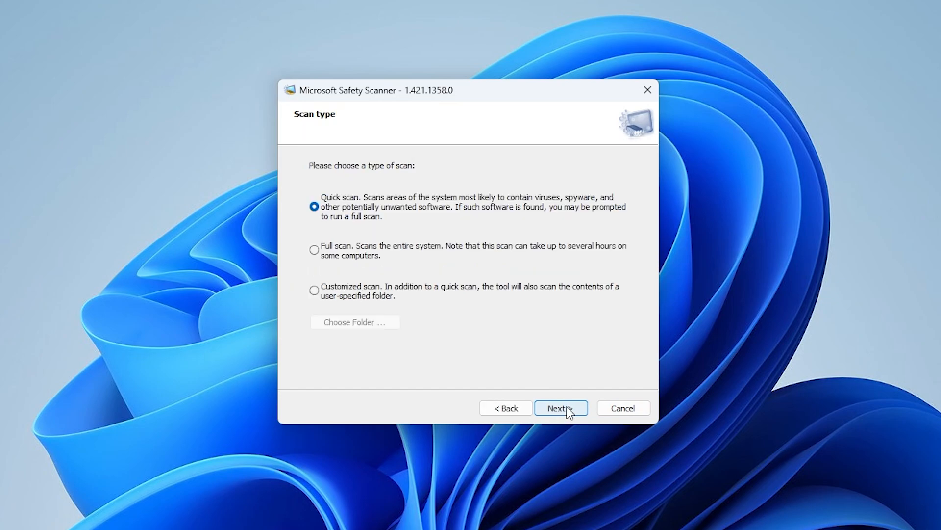
pyautogui.click(368, 251)
pyautogui.click(557, 413)
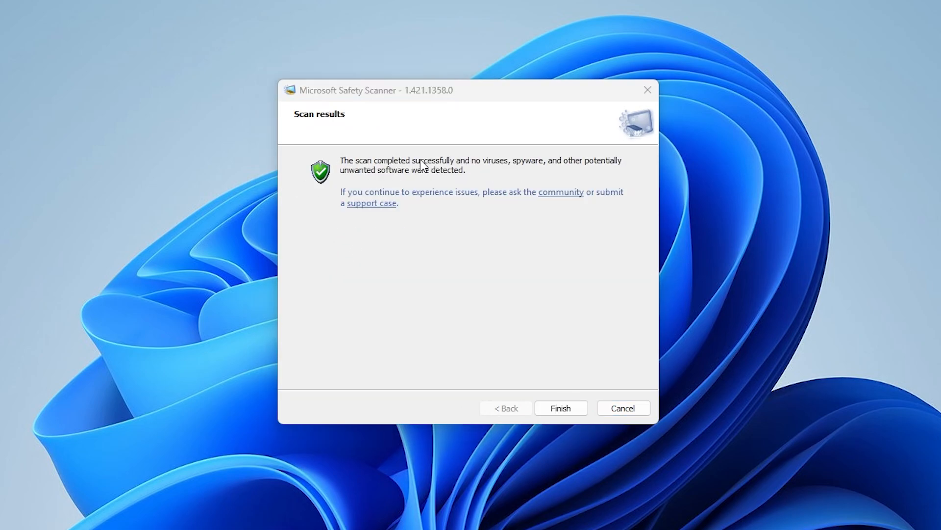
# Step: Review the malware scan results and finish the Microsoft Safety Scanner wizard
pyautogui.click(412, 95)
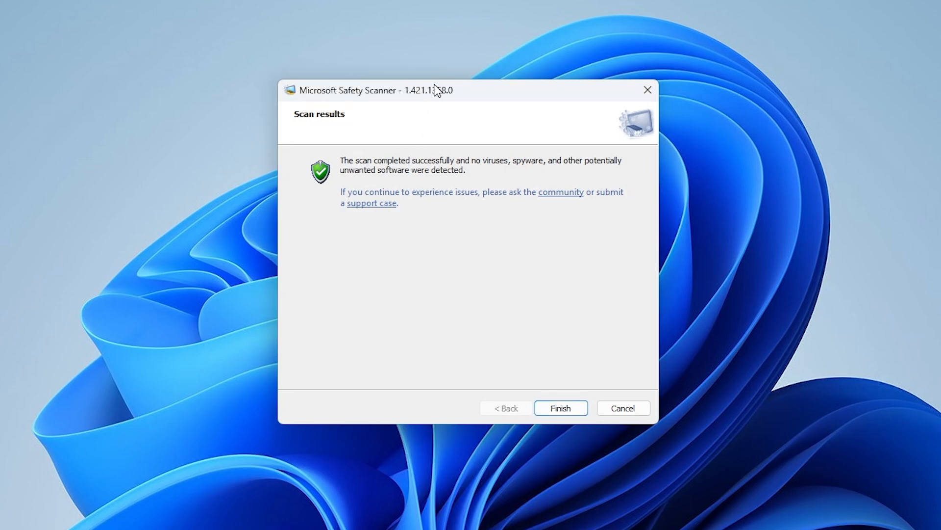
pyautogui.moveTo(433, 89); pyautogui.dragTo(445, 161)
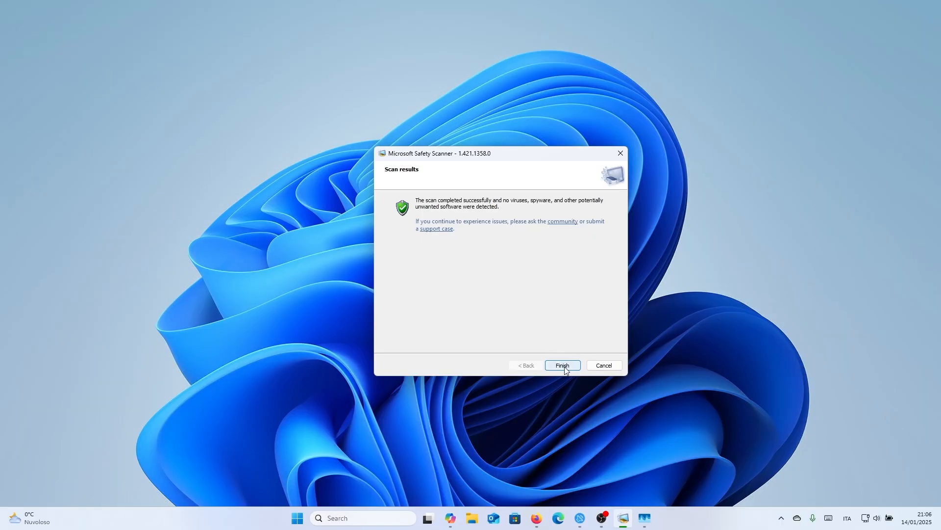
pyautogui.click(564, 366)
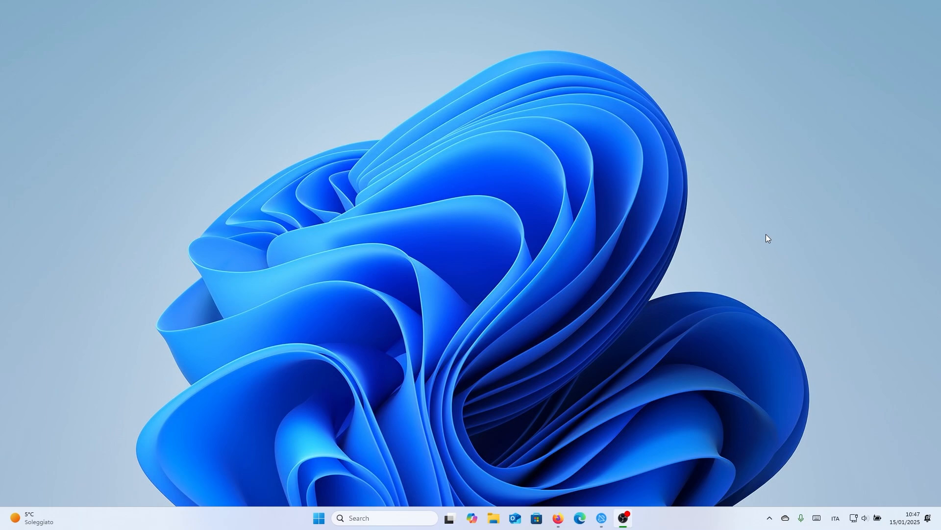
# Step: Open Windows Settings and go to the Windows specifications on the system's About page
pyautogui.click(320, 517)
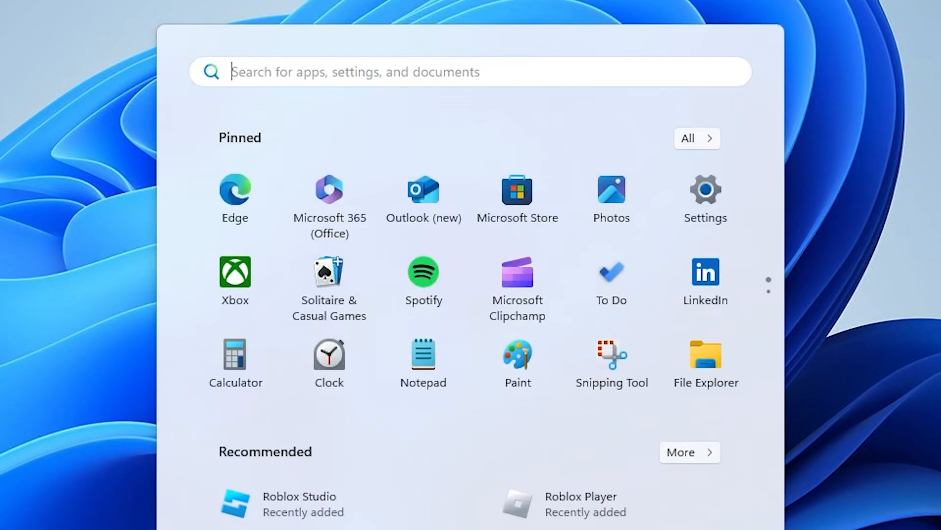
pyautogui.click(697, 195)
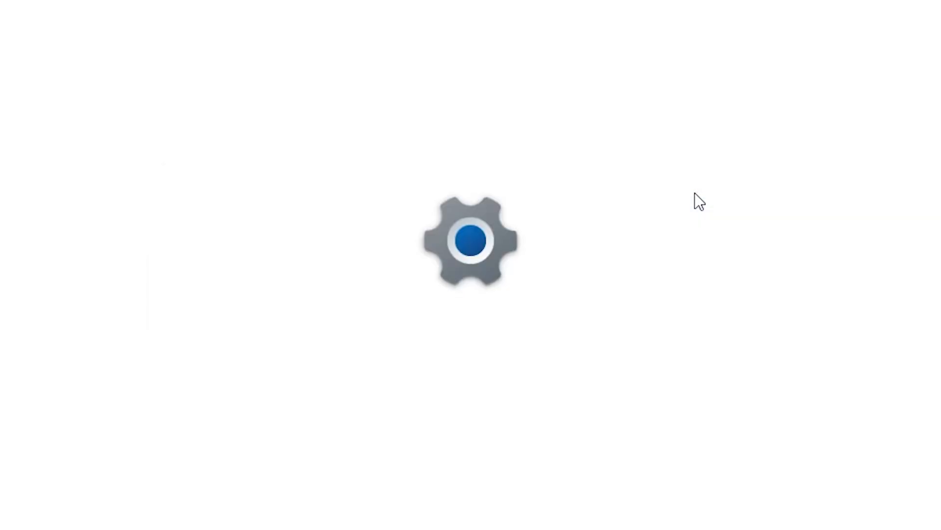
pyautogui.scroll(-10, 696, 199)
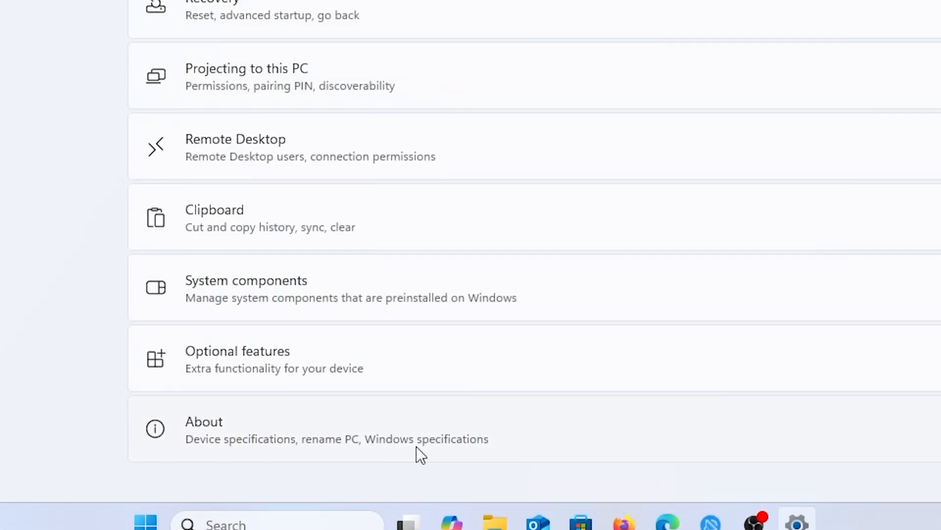
pyautogui.click(559, 448)
pyautogui.scroll(-3, 99, 265)
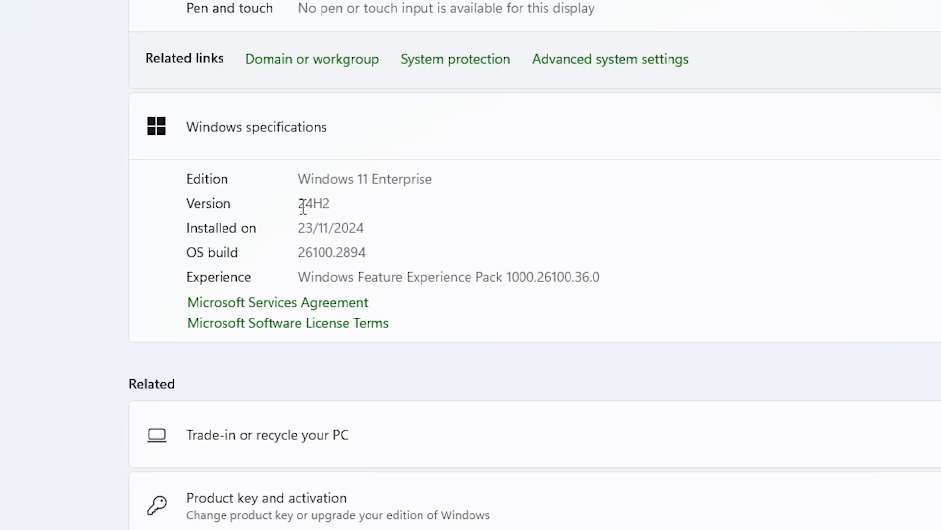
# Step: Check the Windows version and copy the OS build number from the Windows specifications
pyautogui.moveTo(301, 203); pyautogui.dragTo(335, 203)
pyautogui.moveTo(300, 252); pyautogui.dragTo(368, 252)
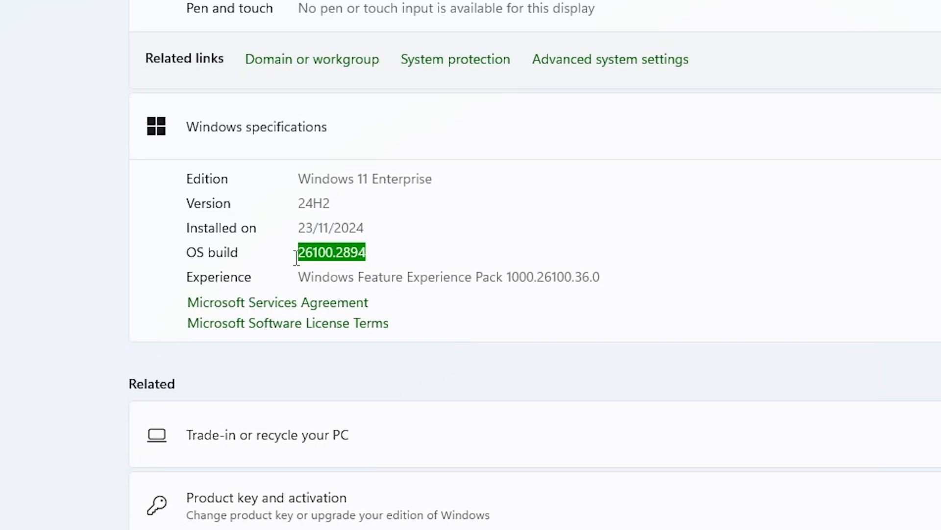
pyautogui.rightClick(322, 248)
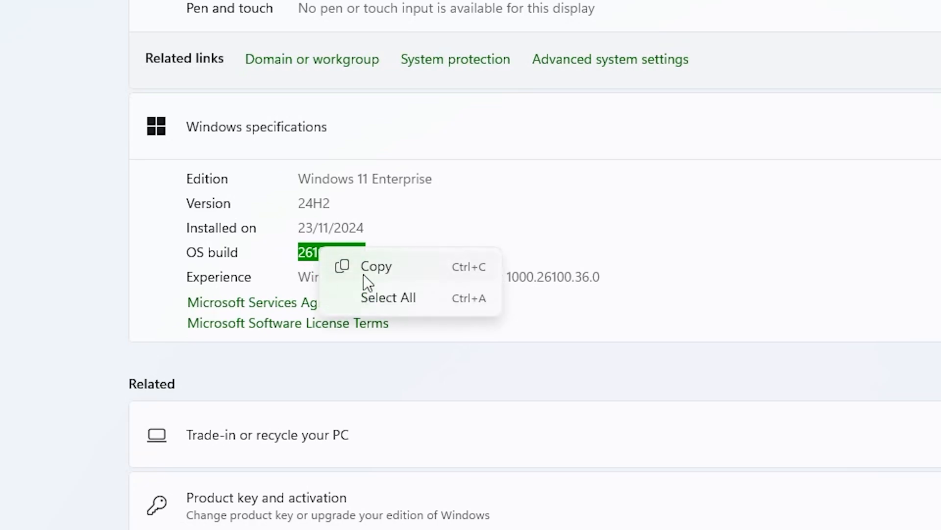
pyautogui.click(381, 269)
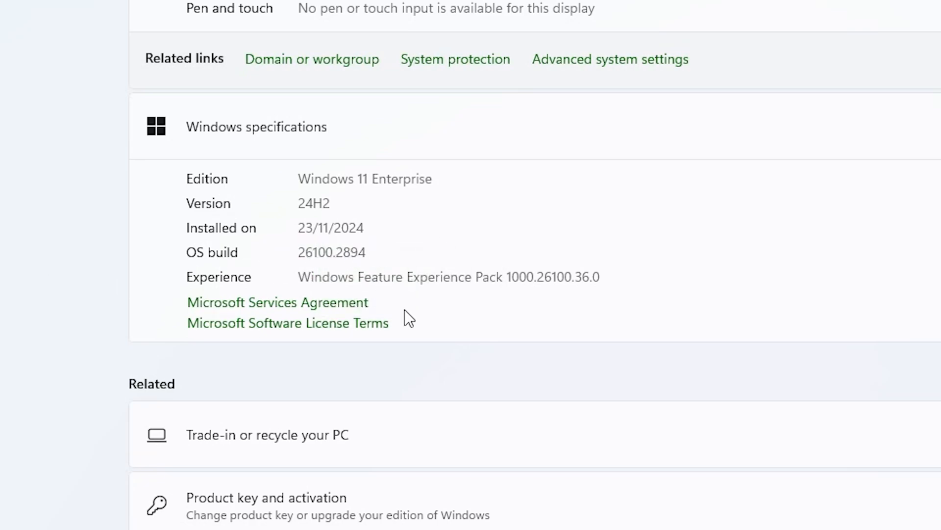
pyautogui.moveTo(300, 253); pyautogui.dragTo(414, 263)
pyautogui.rightClick(353, 245)
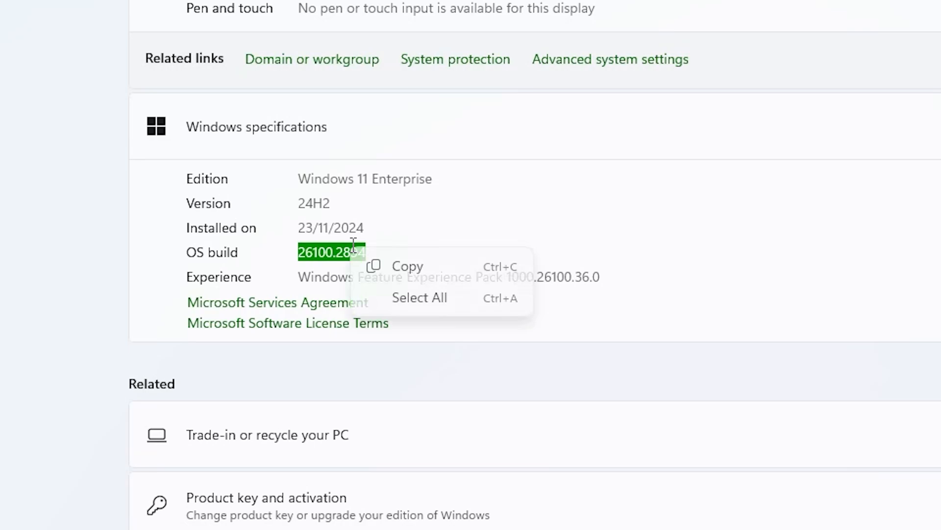
pyautogui.click(407, 267)
pyautogui.press('Escape')
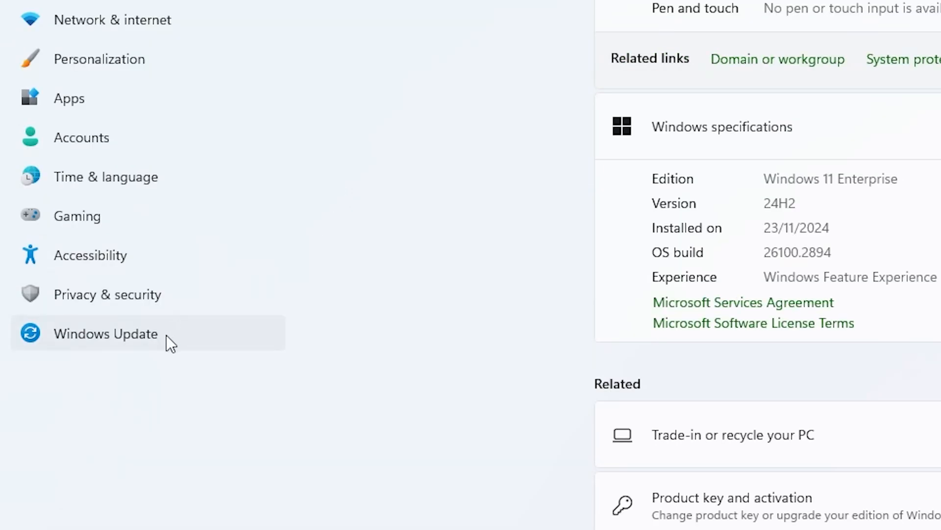
# Step: Examine the Windows Insider Program page under Windows Update and return to the update settings
pyautogui.click(167, 337)
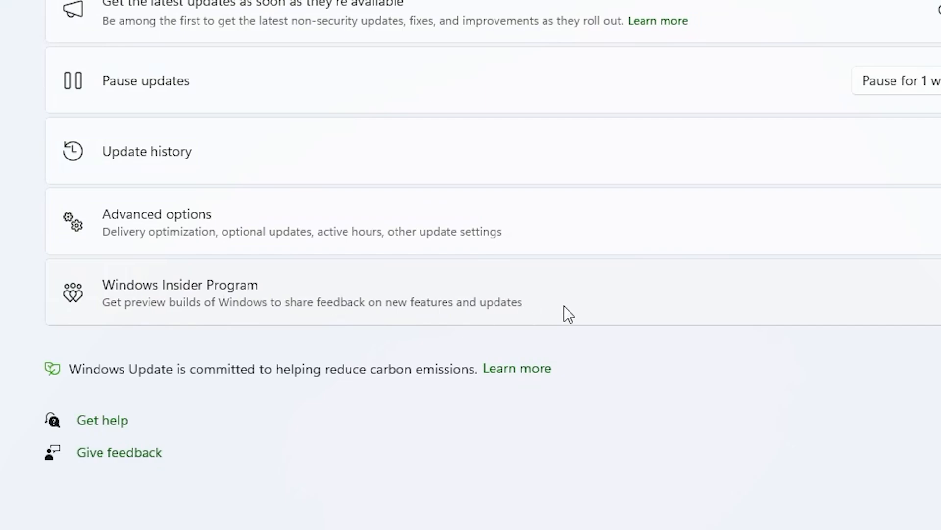
pyautogui.click(566, 309)
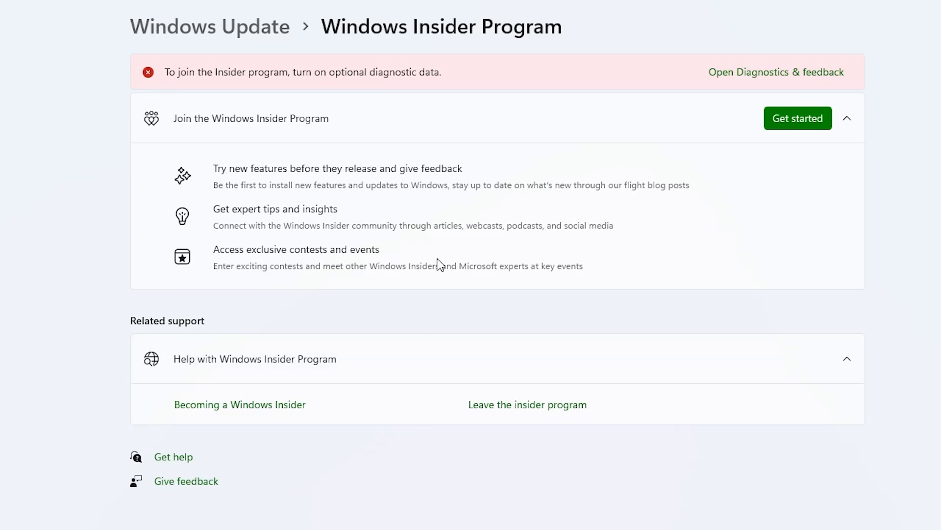
pyautogui.click(422, 122)
pyautogui.click(460, 121)
pyautogui.hotkey('alt', 'Left')
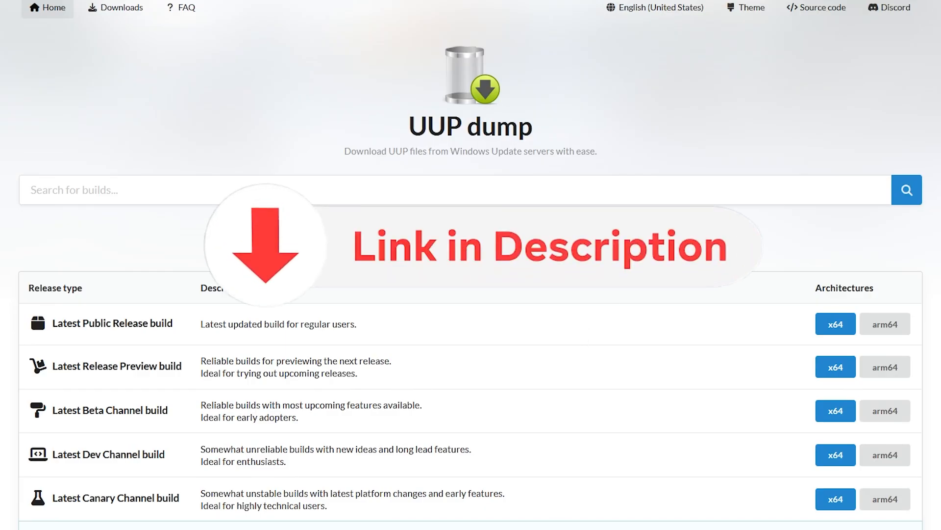
# Step: Switch to the UUP dump website and search its builds for "windows 11 24h2 26100.2894"
pyautogui.click(617, 199)
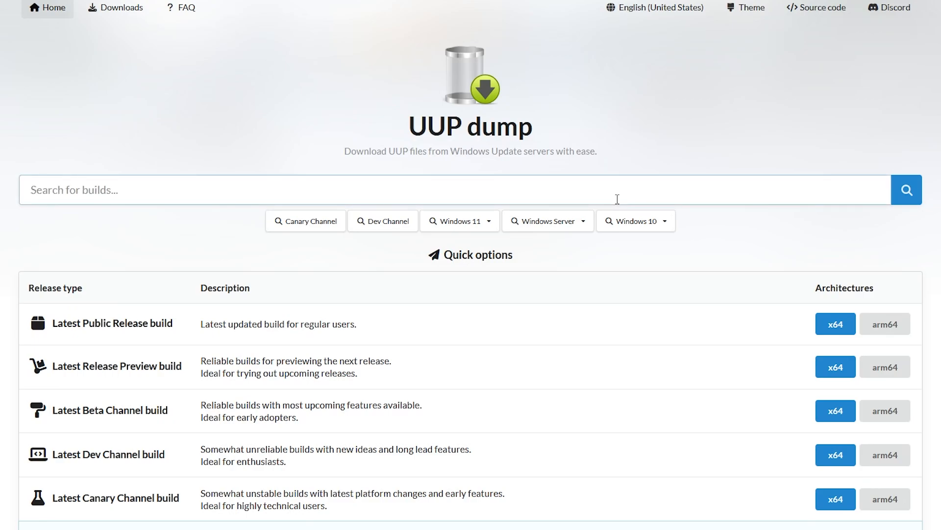
pyautogui.write('win')
pyautogui.click(98, 209)
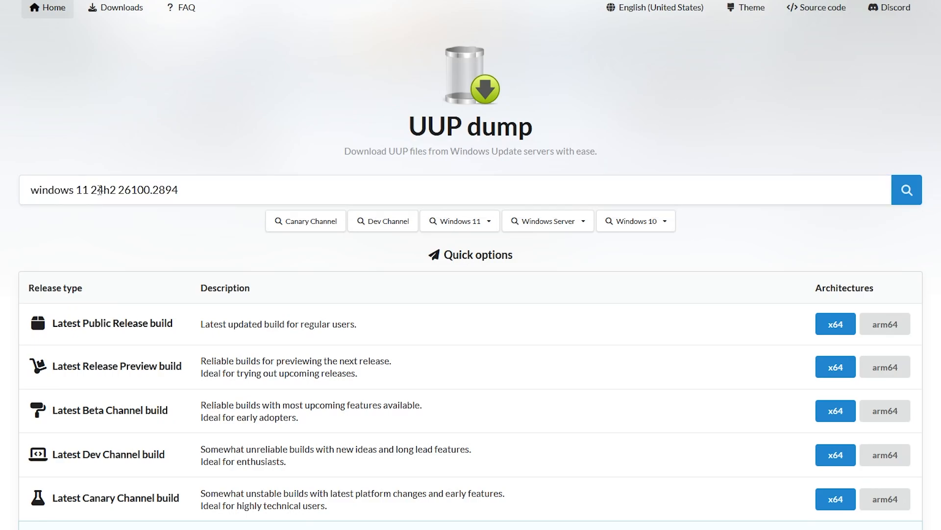
pyautogui.moveTo(91, 190); pyautogui.dragTo(119, 190)
pyautogui.click(121, 192)
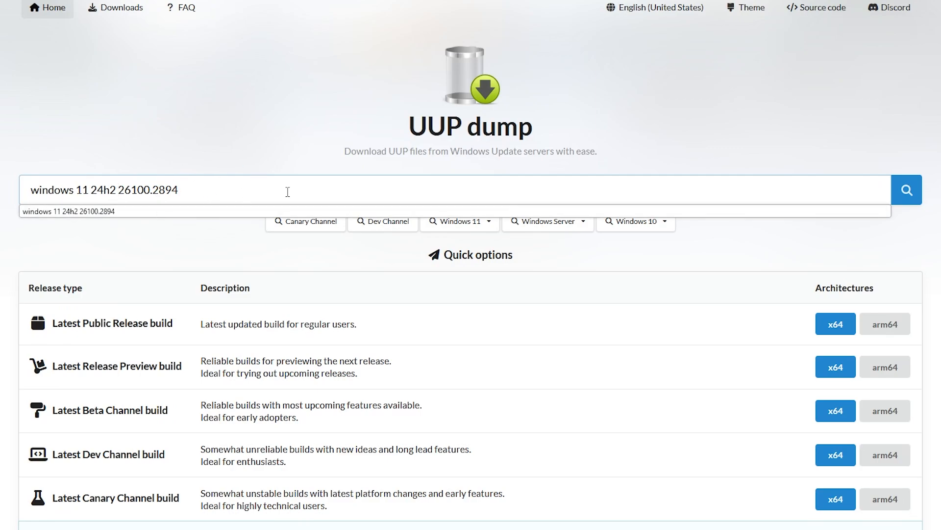
pyautogui.click(309, 145)
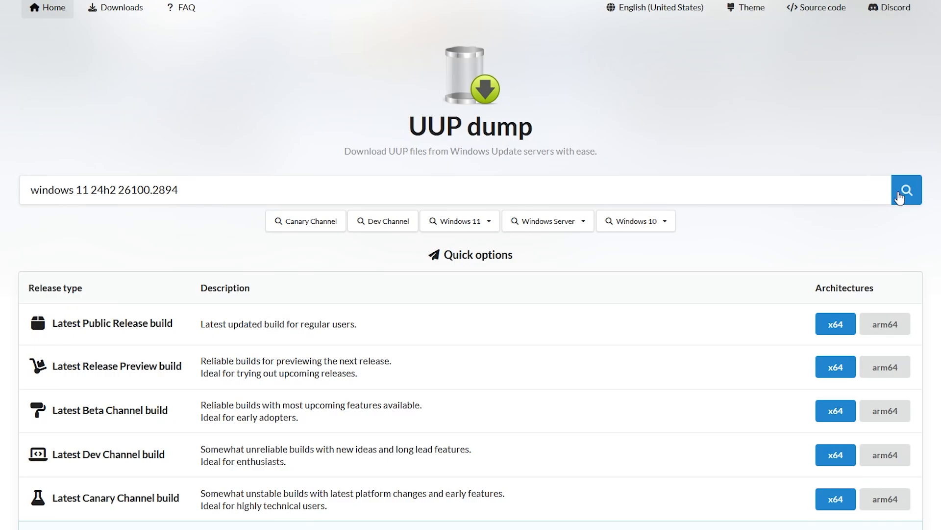
pyautogui.click(907, 190)
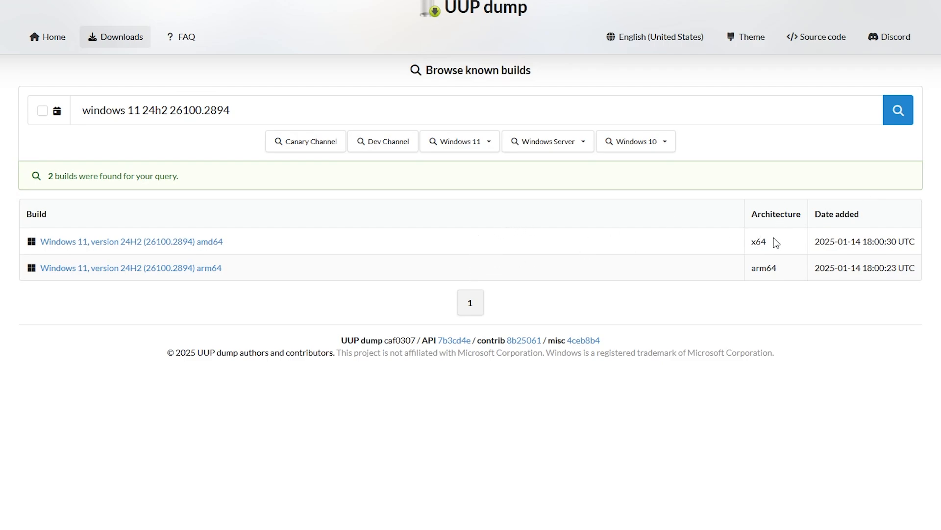
# Step: Compare the architectures of the found builds and check the PC's system type on the Settings About page
pyautogui.moveTo(773, 243); pyautogui.dragTo(789, 275)
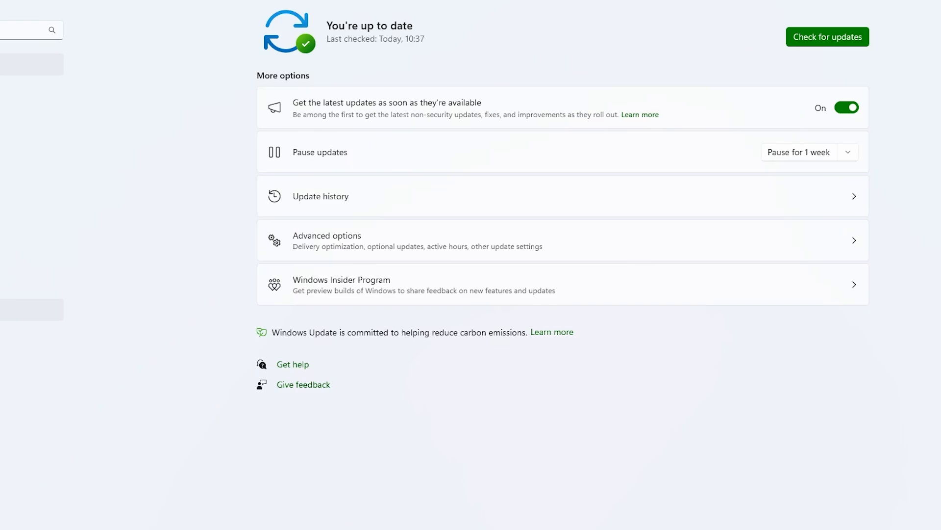
pyautogui.click(32, 64)
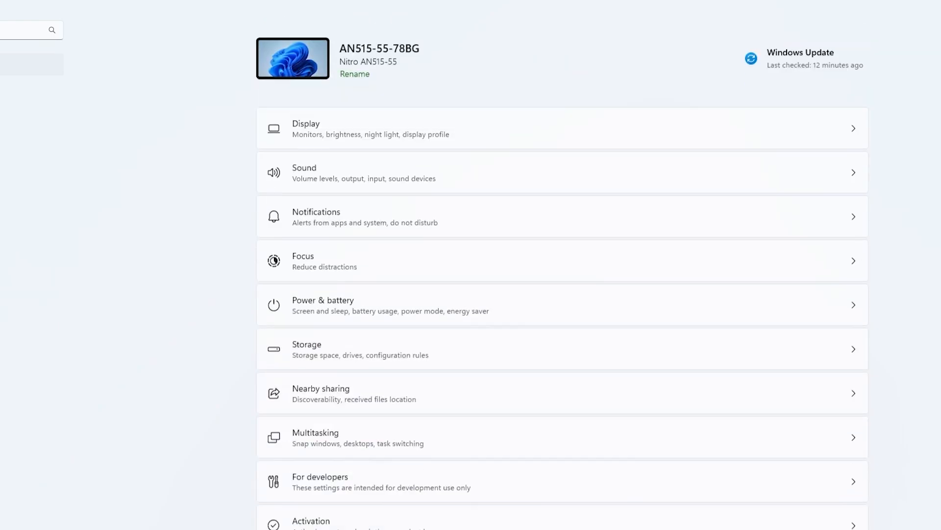
pyautogui.scroll(-10, 411, 277)
pyautogui.click(331, 460)
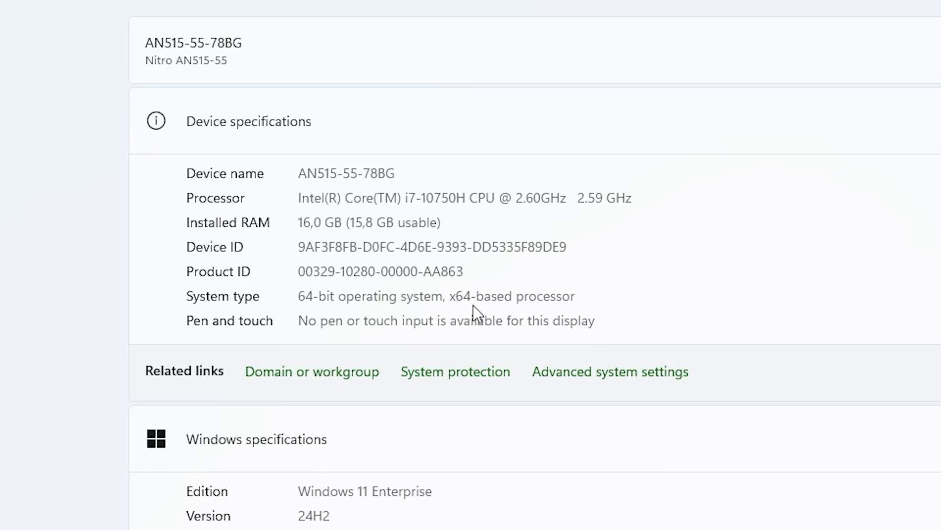
pyautogui.moveTo(450, 295); pyautogui.dragTo(621, 295)
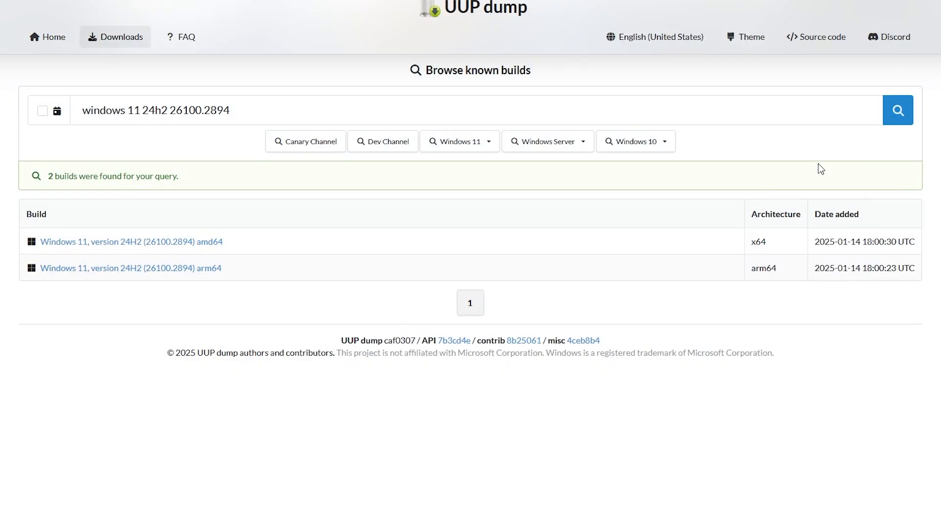
# Step: Open the x64 build of Windows 11, version 24H2 (26100.2894) in UUP dump and continue with Italian as the language
pyautogui.moveTo(754, 242); pyautogui.dragTo(773, 245)
pyautogui.click(773, 246)
pyautogui.click(118, 243)
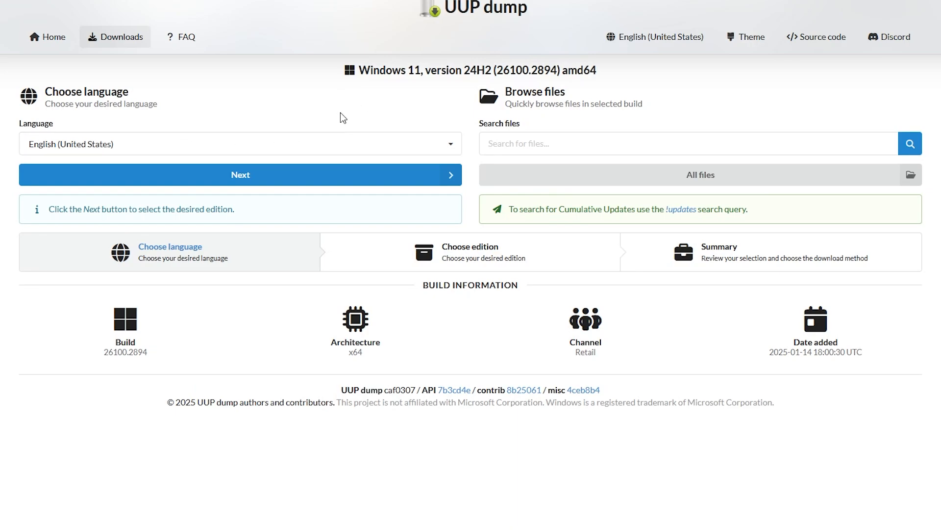
pyautogui.click(449, 146)
pyautogui.click(150, 179)
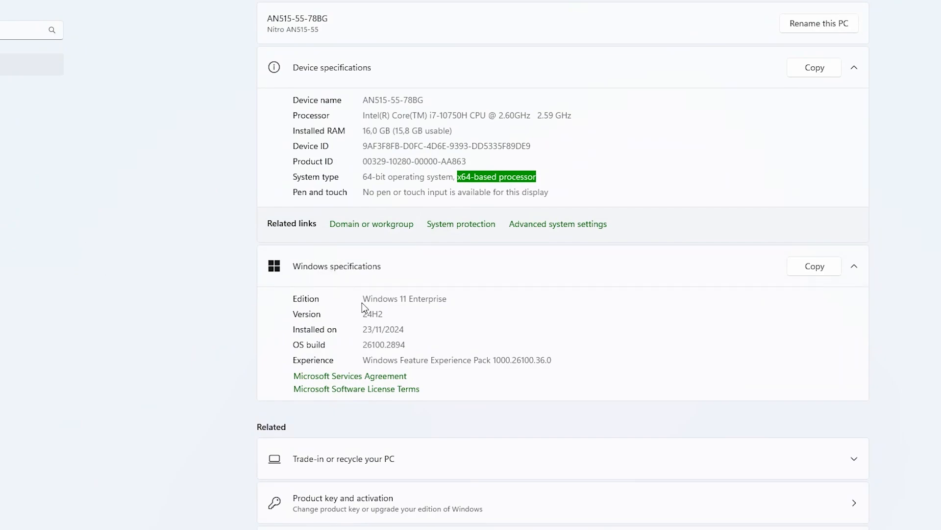
# Step: Check the installed Windows edition in Settings and leave only Windows Pro selected, the edition required for Windows Enterprise
pyautogui.click(455, 307)
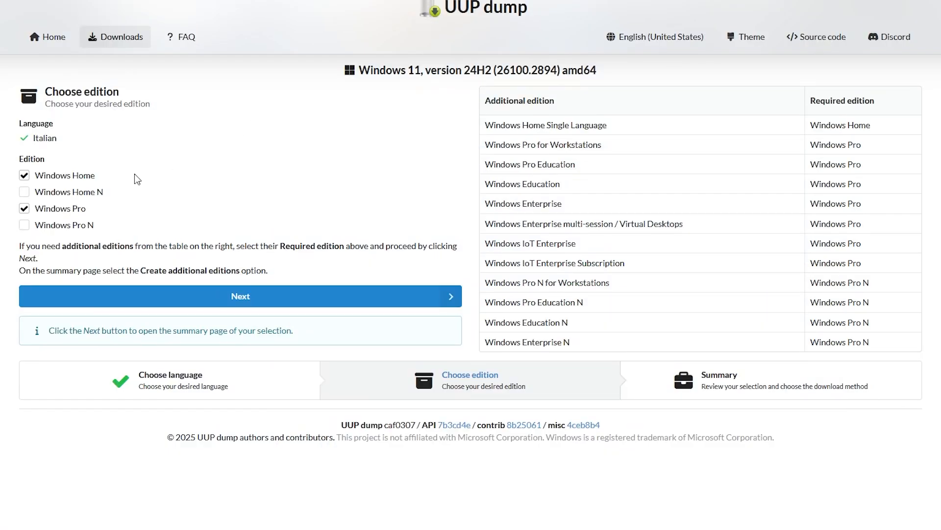
pyautogui.click(41, 213)
pyautogui.click(68, 176)
pyautogui.click(26, 208)
pyautogui.moveTo(569, 204); pyautogui.dragTo(452, 205)
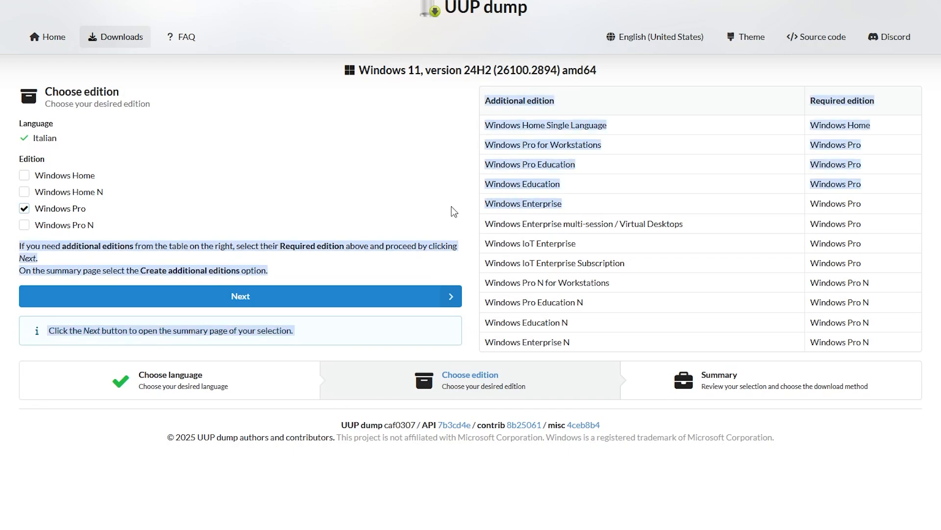
pyautogui.click(453, 204)
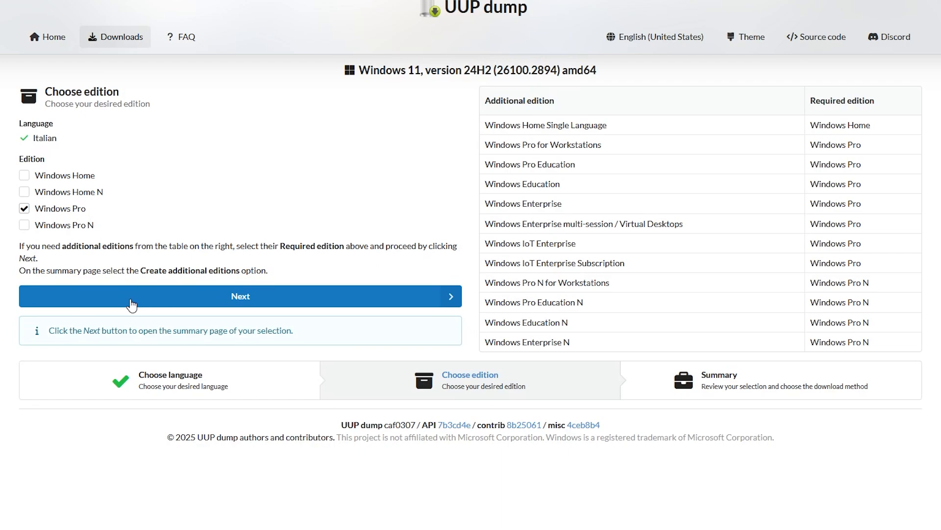
# Step: For the ISO conversion, enable component cleanup, .NET Framework 3.5 integration and solid (ESD) compression, and create the download package
pyautogui.click(79, 300)
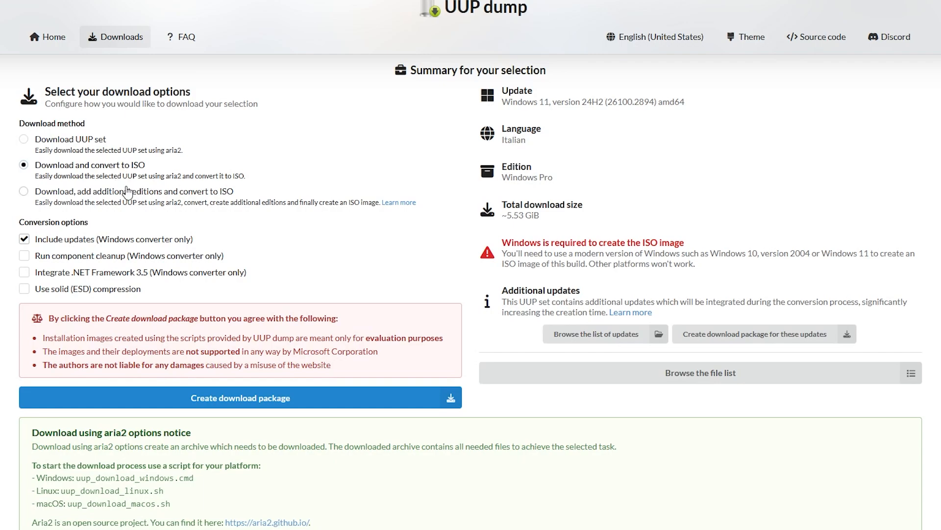
pyautogui.scroll(-1, 123, 181)
pyautogui.click(24, 192)
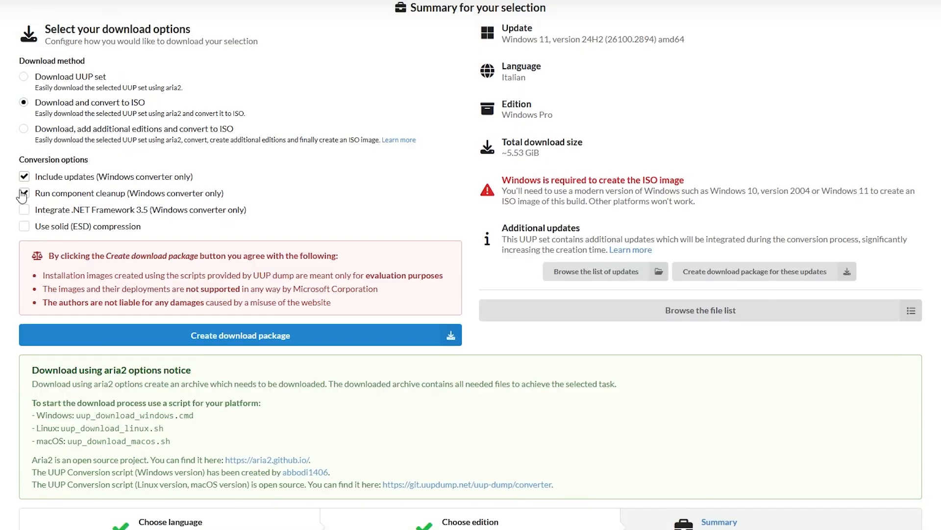
pyautogui.click(24, 209)
pyautogui.click(25, 226)
pyautogui.scroll(-1, 353, 312)
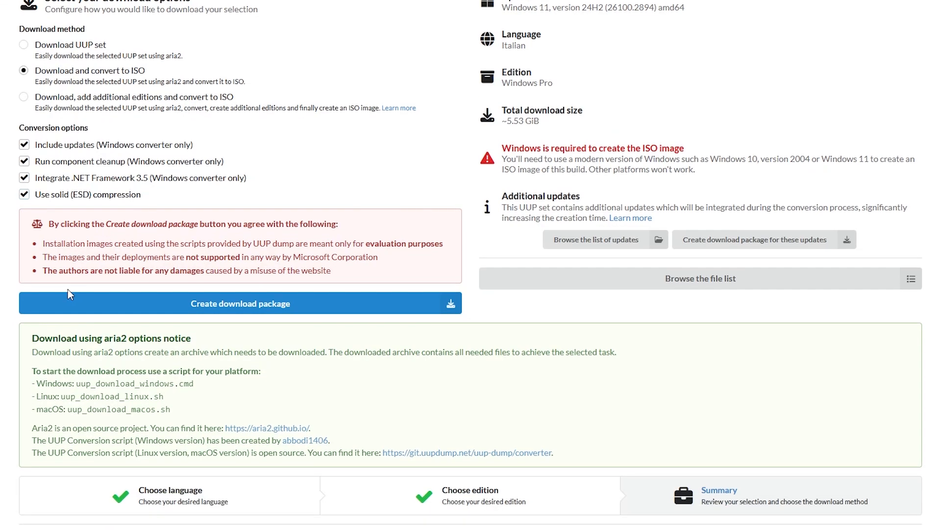
pyautogui.click(298, 312)
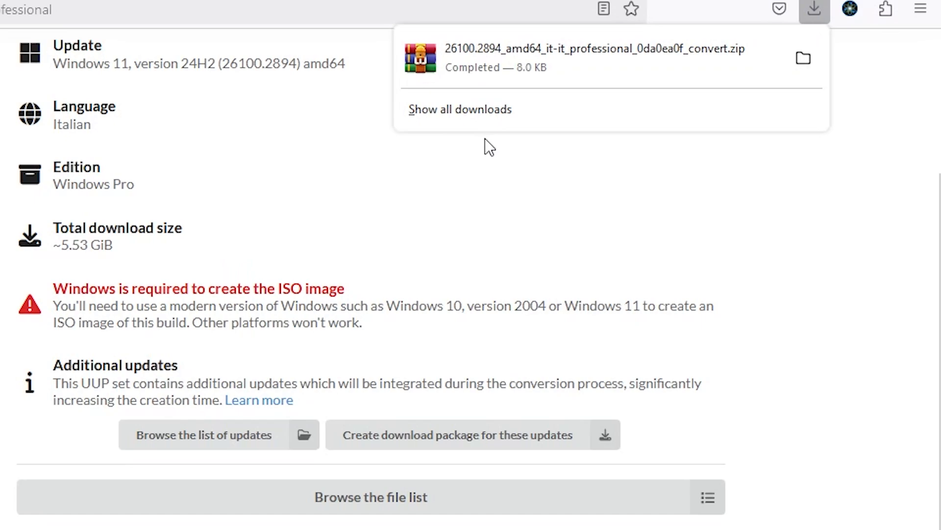
# Step: Open the downloaded 26100.2894 convert archive in WinRAR and create a desktop folder named "windows"
pyautogui.click(506, 69)
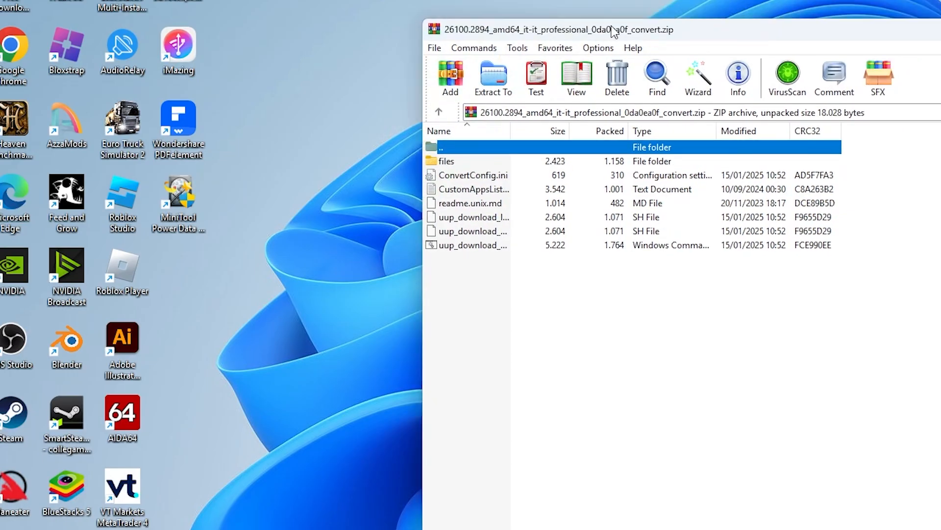
pyautogui.moveTo(551, 29); pyautogui.dragTo(639, 48)
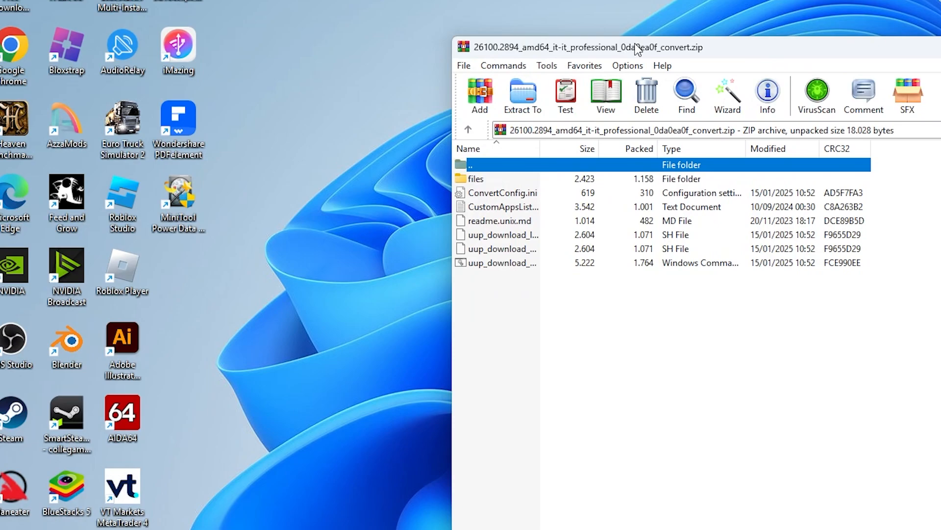
pyautogui.rightClick(368, 55)
pyautogui.moveTo(388, 171)
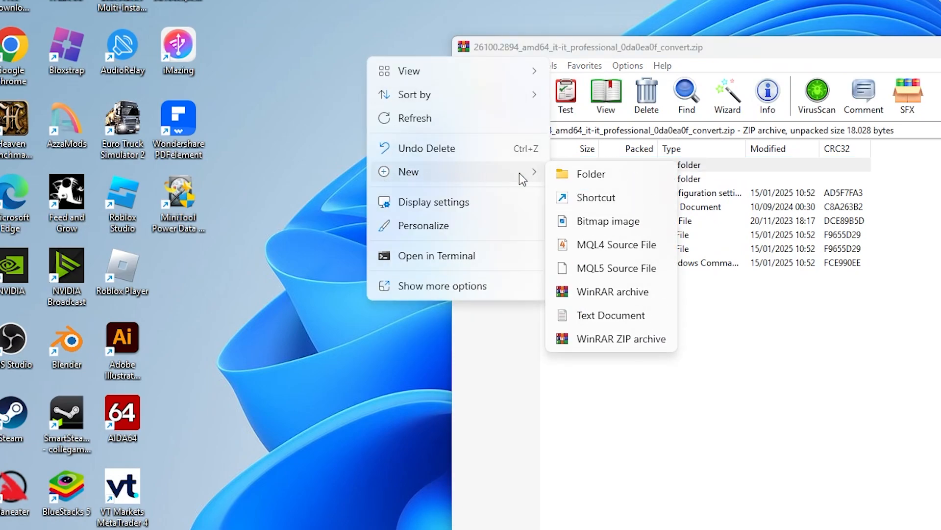
pyautogui.click(581, 172)
pyautogui.write('w')
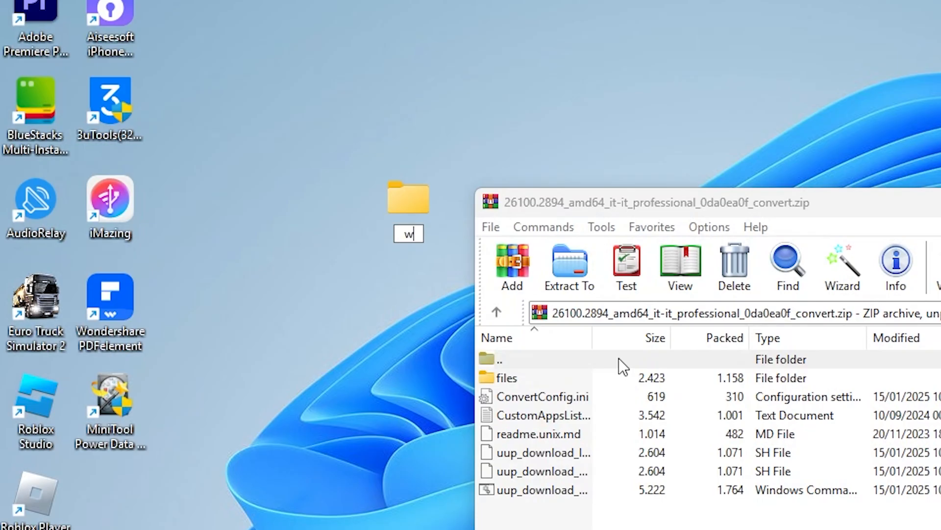
pyautogui.write('indows')
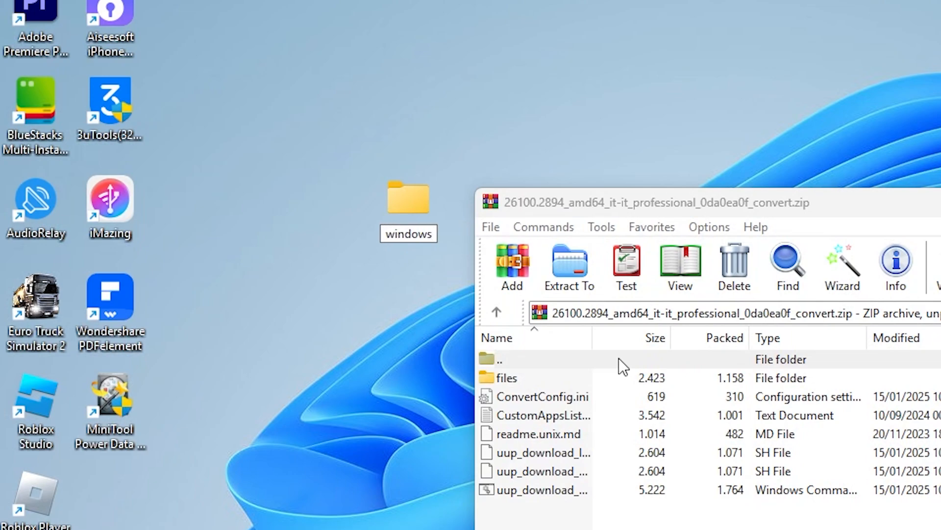
pyautogui.press('Return')
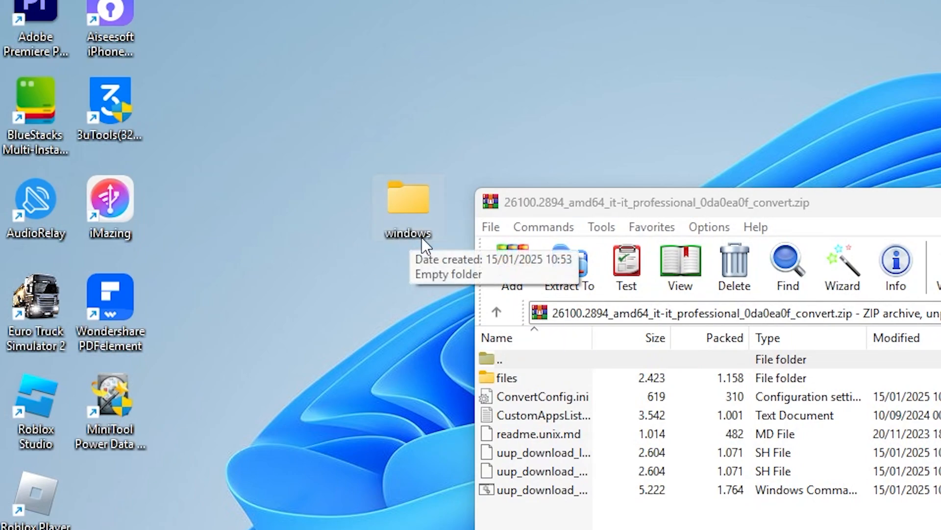
# Step: Extract all the archive's contents into the desktop "windows" folder and close the archive
pyautogui.hotkey('ctrl', 'a')
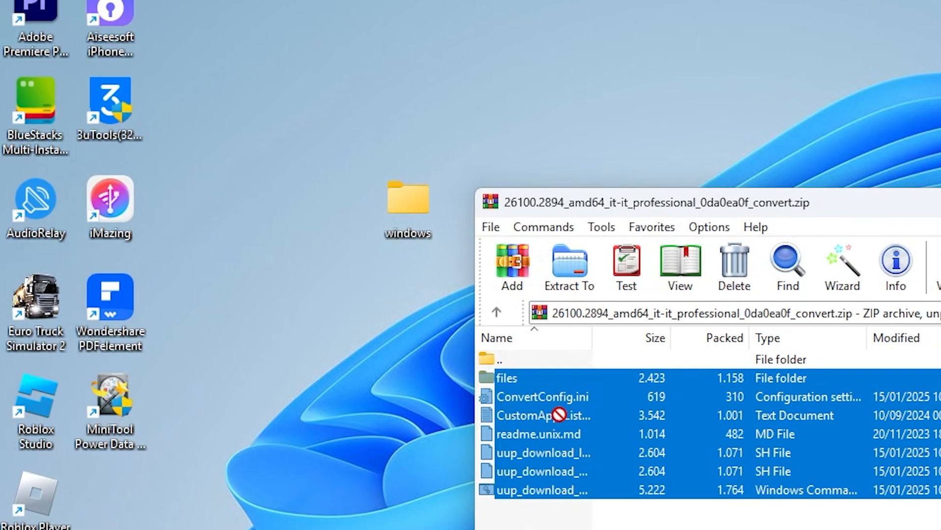
pyautogui.moveTo(556, 415); pyautogui.dragTo(412, 194)
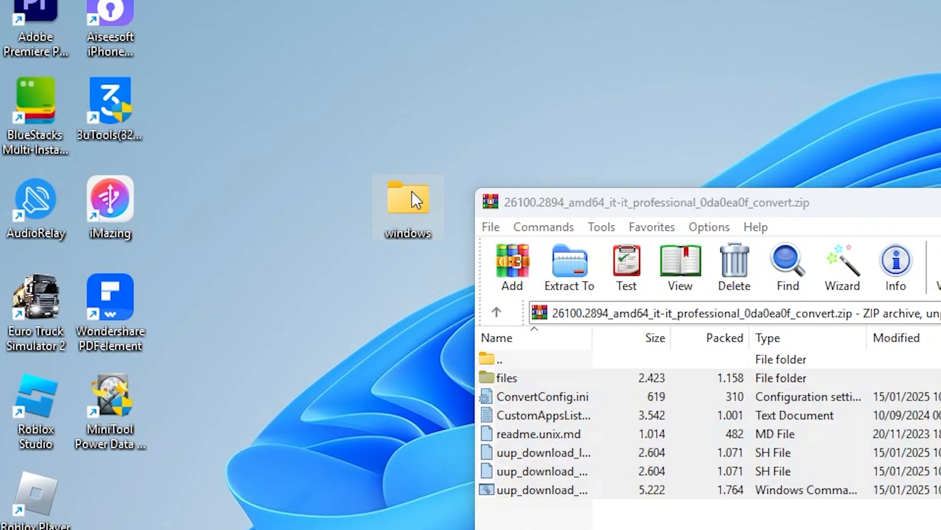
pyautogui.moveTo(939, 215); pyautogui.dragTo(493, 217)
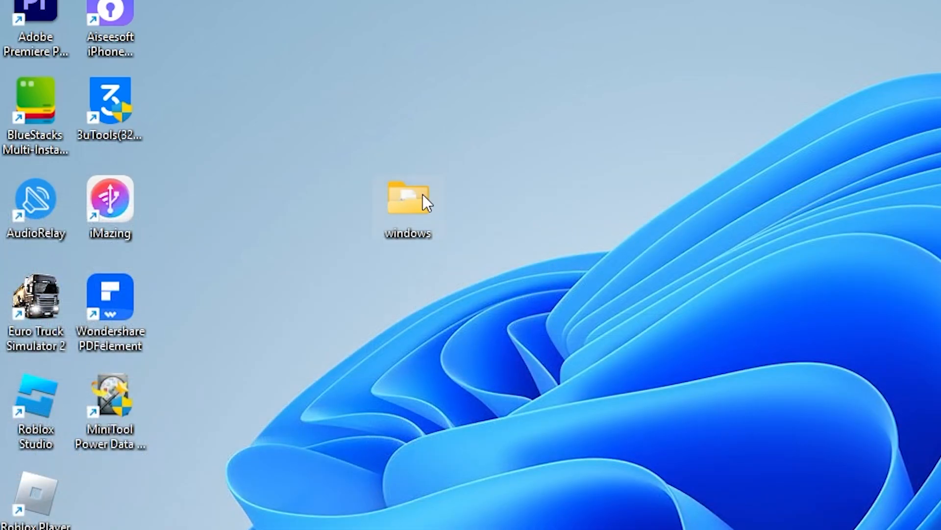
# Step: Launch uup_download_windows.cmd from the "windows" folder and allow it to run despite the SmartScreen block
pyautogui.doubleClick(410, 198)
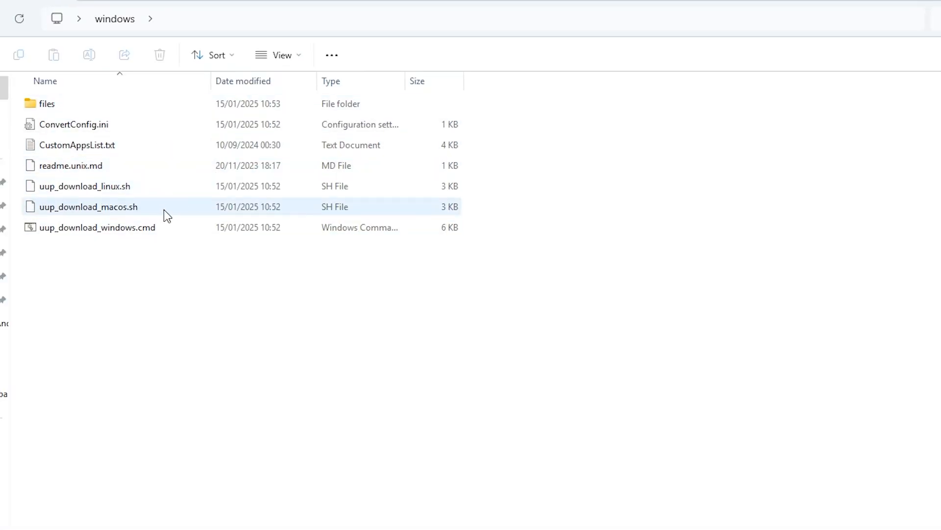
pyautogui.click(140, 189)
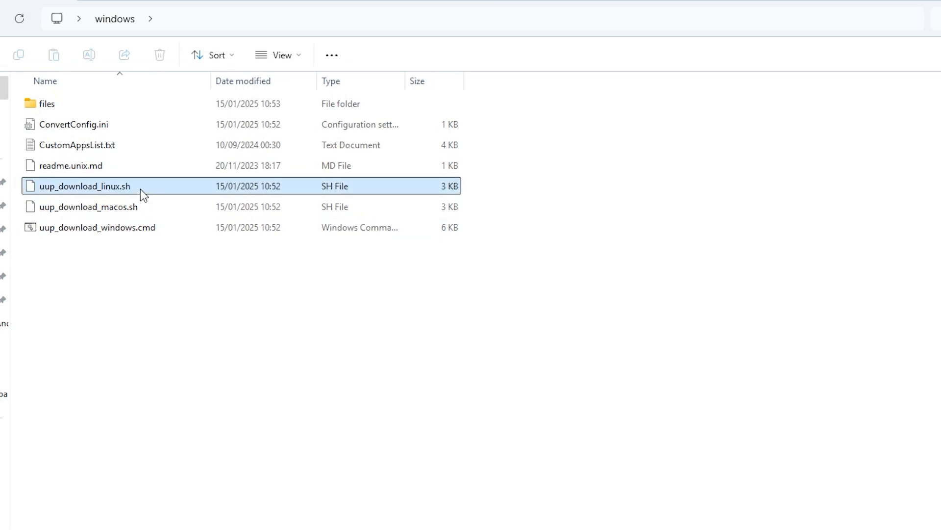
pyautogui.keyDown('ctrl'); pyautogui.click(145, 205); pyautogui.keyUp('ctrl')
pyautogui.keyDown('ctrl'); pyautogui.click(154, 190); pyautogui.keyUp('ctrl')
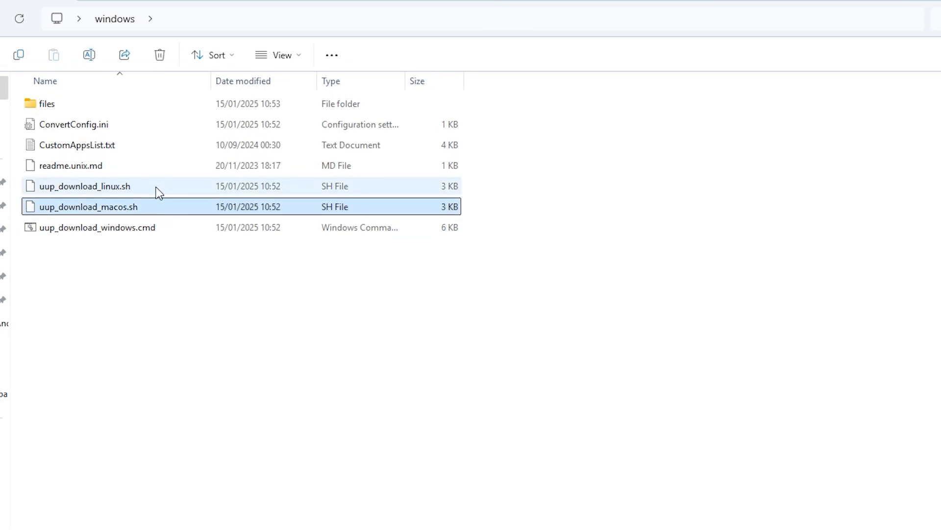
pyautogui.click(162, 231)
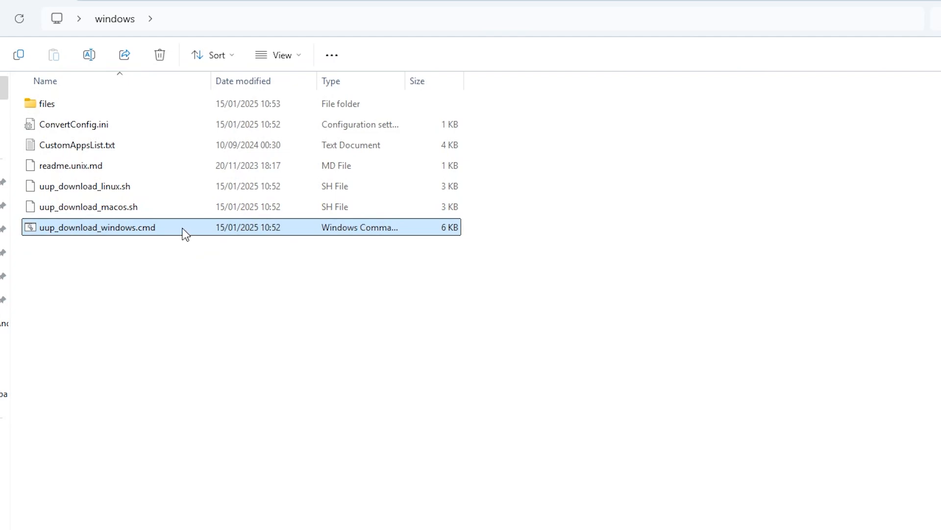
pyautogui.doubleClick(184, 231)
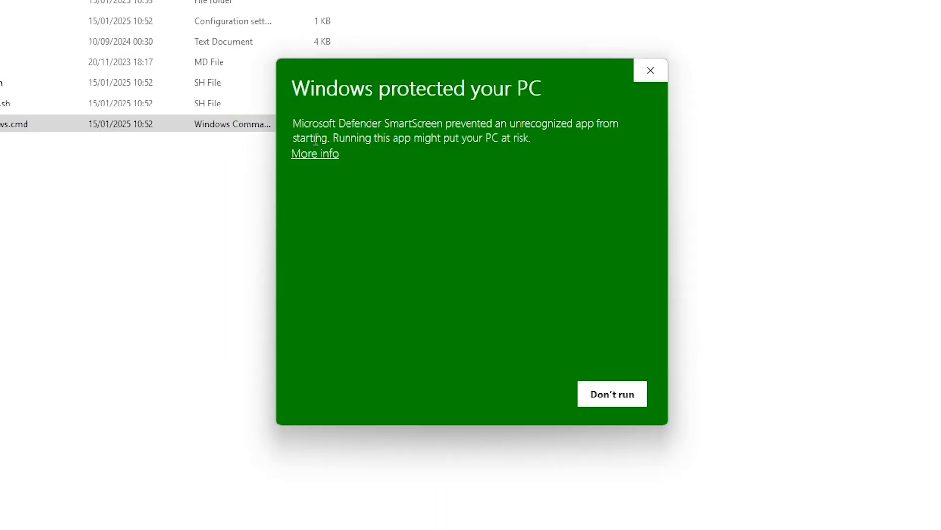
pyautogui.click(319, 162)
pyautogui.moveTo(307, 89); pyautogui.dragTo(612, 125)
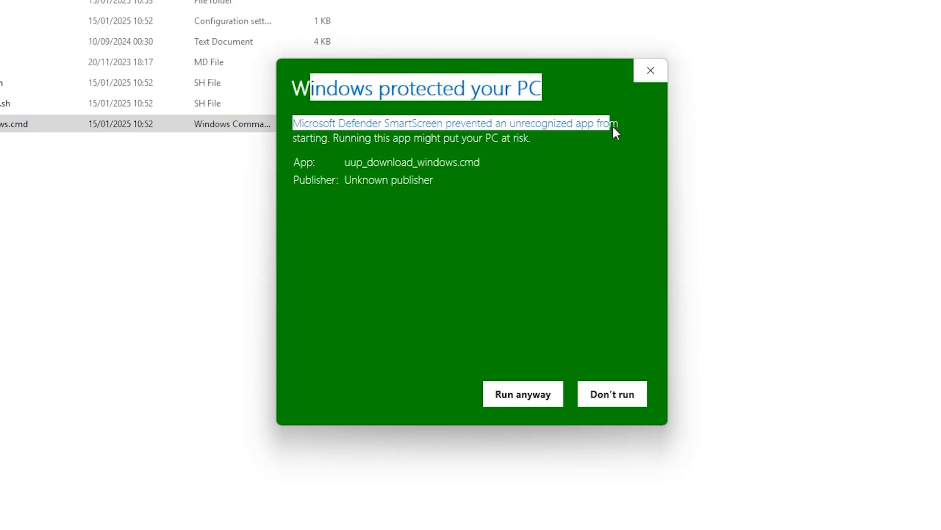
pyautogui.click(525, 162)
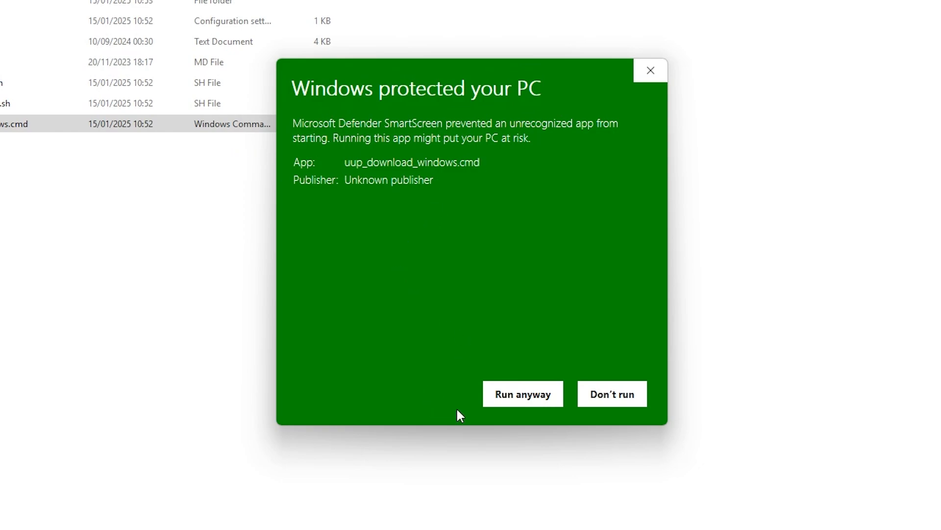
pyautogui.click(505, 393)
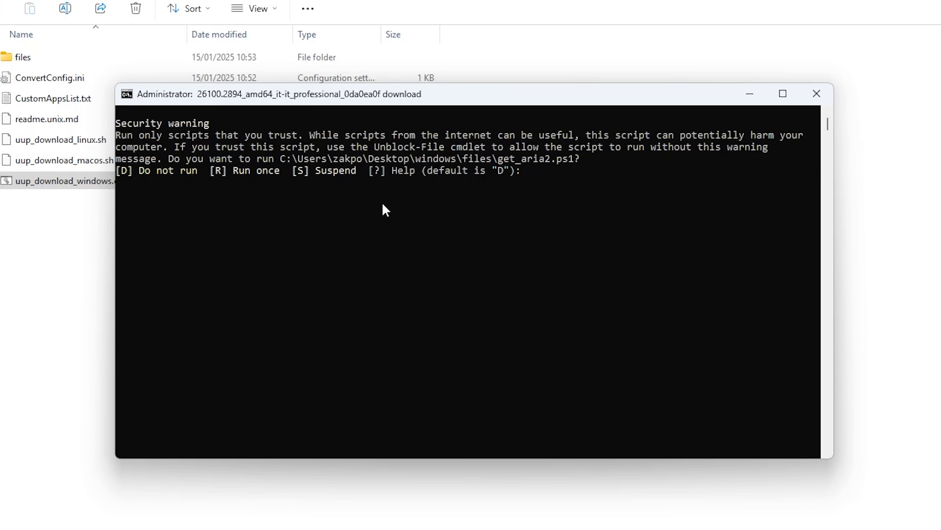
# Step: Allow the get_aria2.ps1 script to run once, and exit the UUP converter when the ISO is finished
pyautogui.write('r')
pyautogui.press('Return')
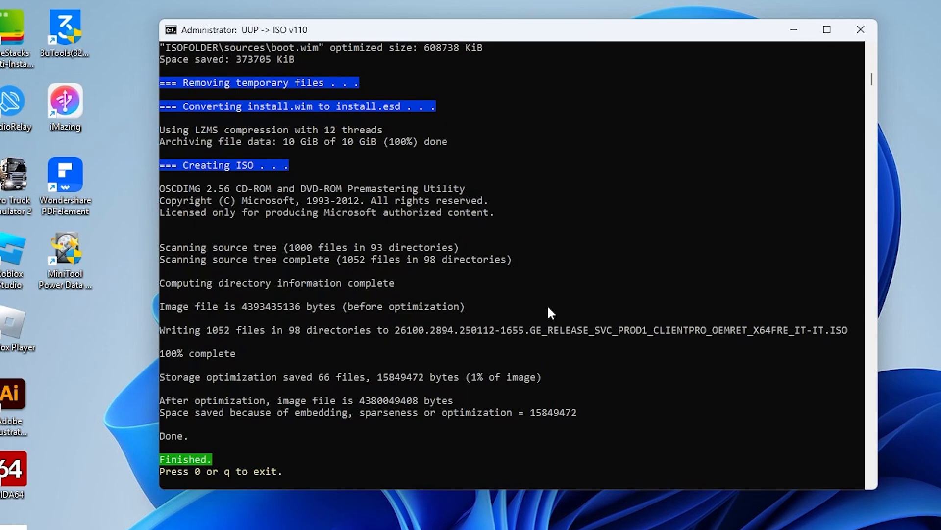
pyautogui.press('0')
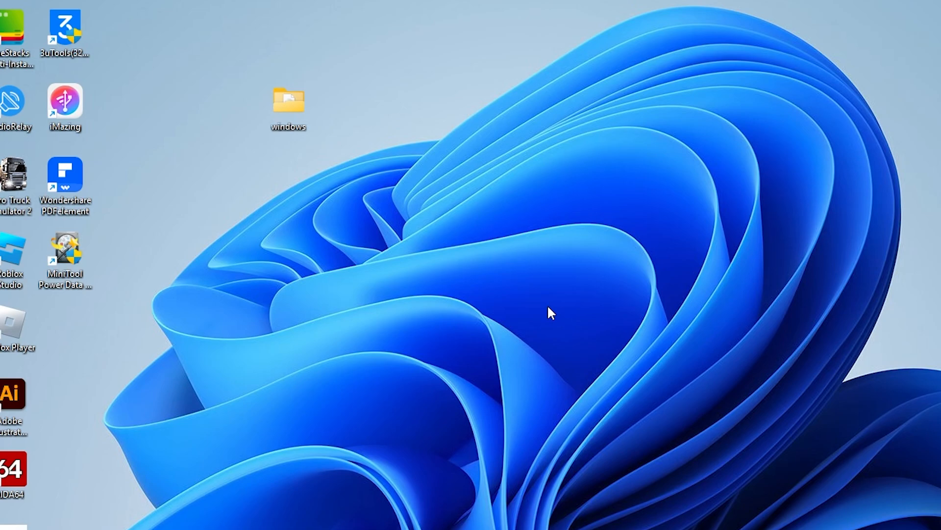
# Step: Mount the 26100.2894 disc image from the "windows" folder and launch its setup.exe
pyautogui.doubleClick(294, 101)
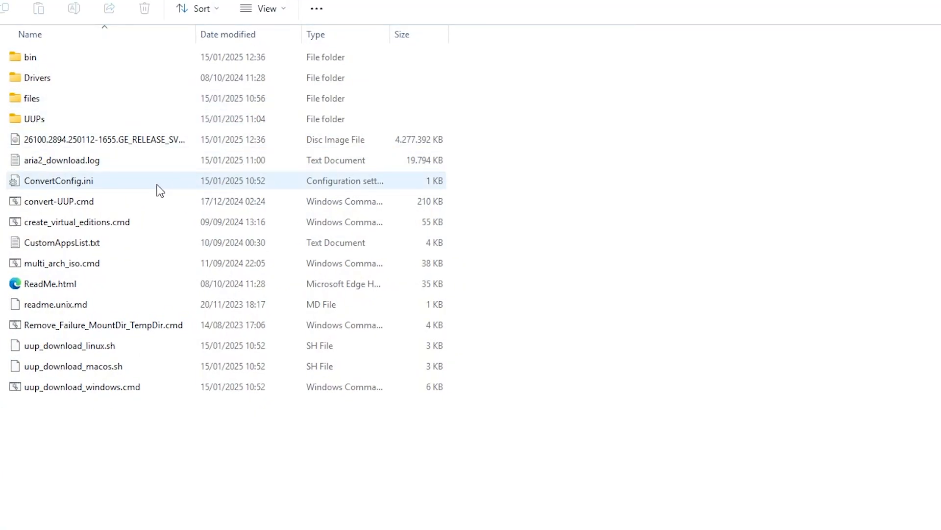
pyautogui.click(253, 140)
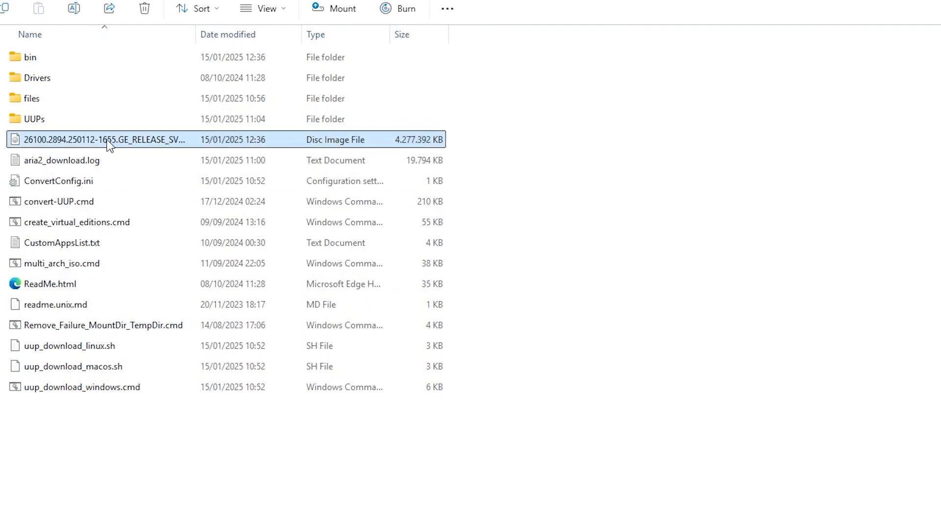
pyautogui.doubleClick(154, 141)
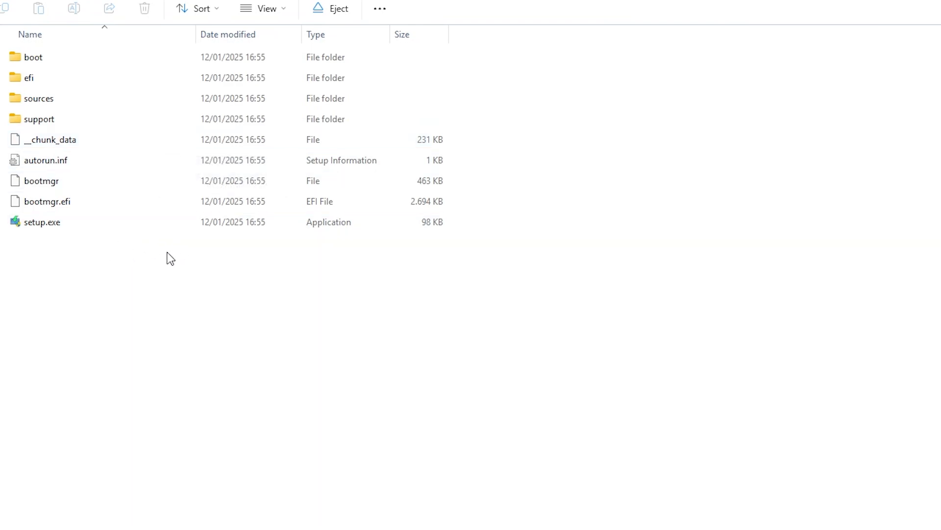
pyautogui.click(268, 223)
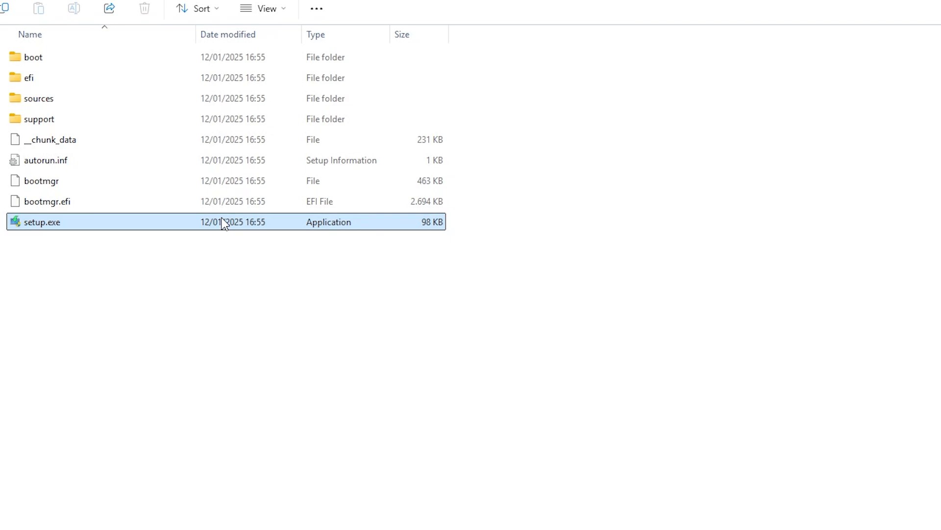
pyautogui.doubleClick(161, 221)
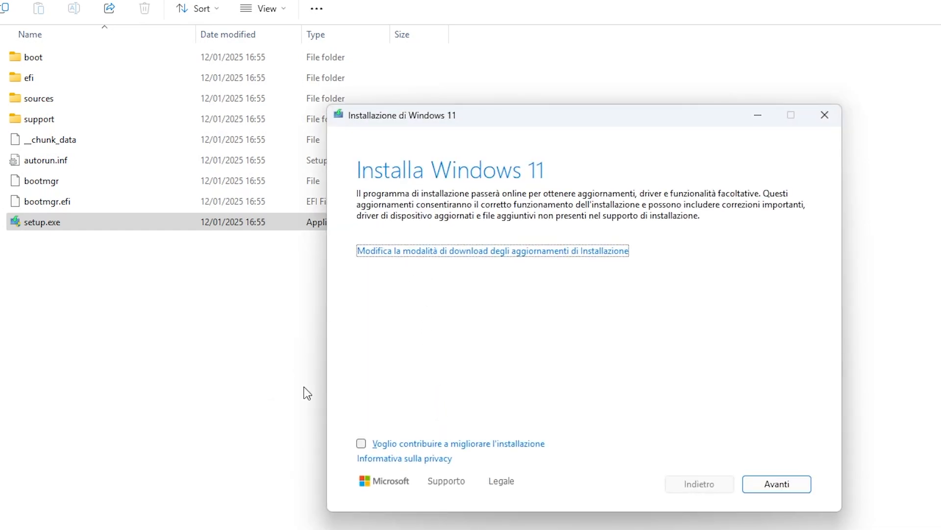
# Step: Opt out of helping improve the installation, accept the license terms, and install Windows 11 Enterprise keeping personal files and apps
pyautogui.click(253, 394)
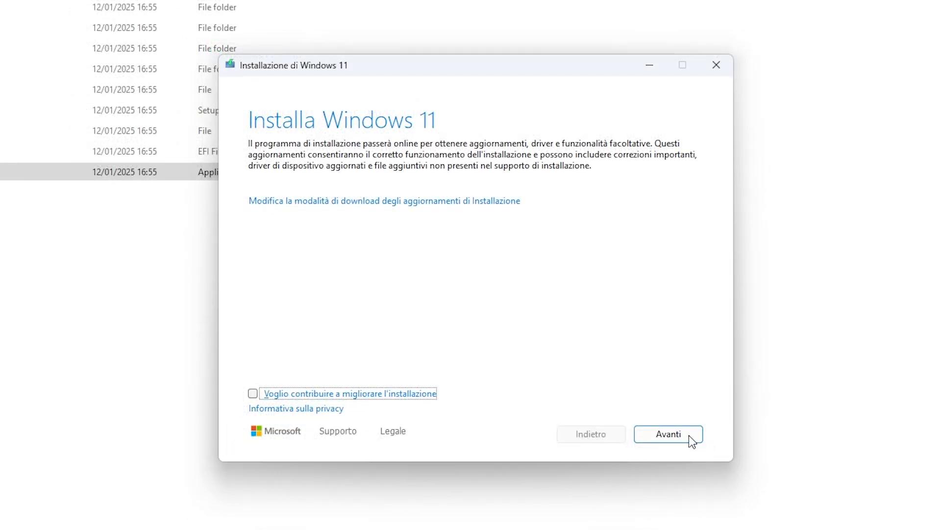
pyautogui.click(699, 440)
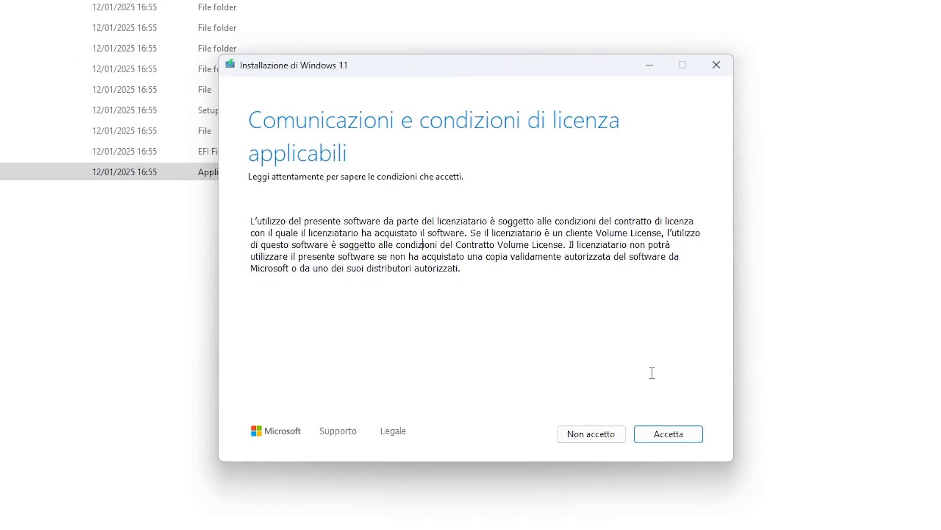
pyautogui.click(688, 433)
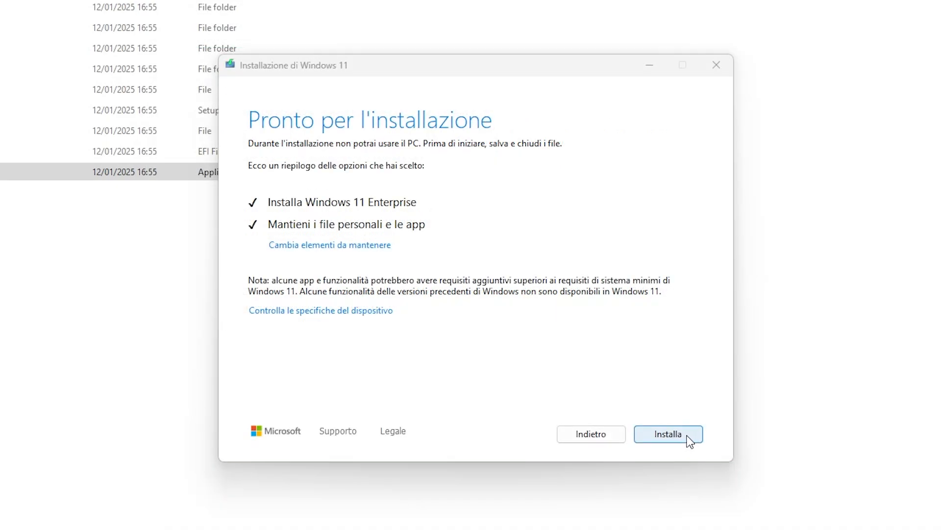
pyautogui.click(691, 437)
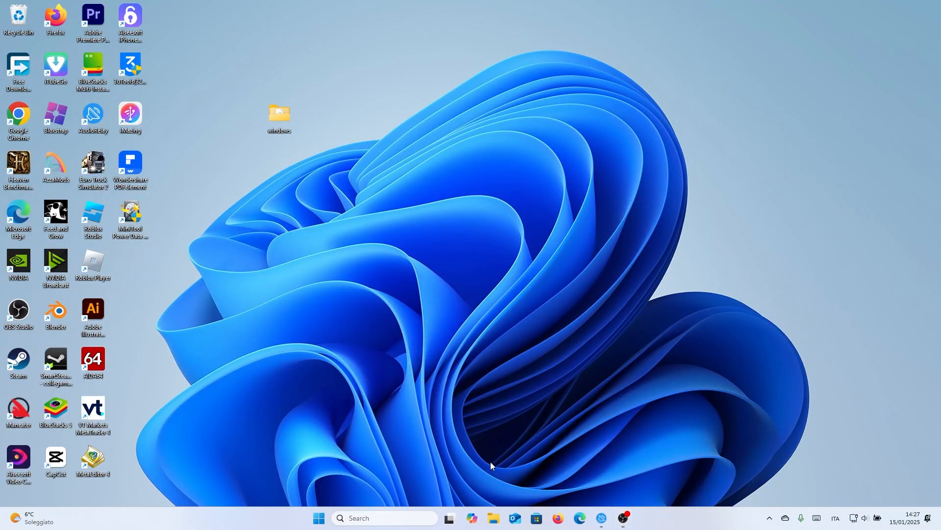
# Step: Open This PC in File Explorer and eject the mounted Windows installation image on DVD Drive (G:)
pyautogui.click(500, 521)
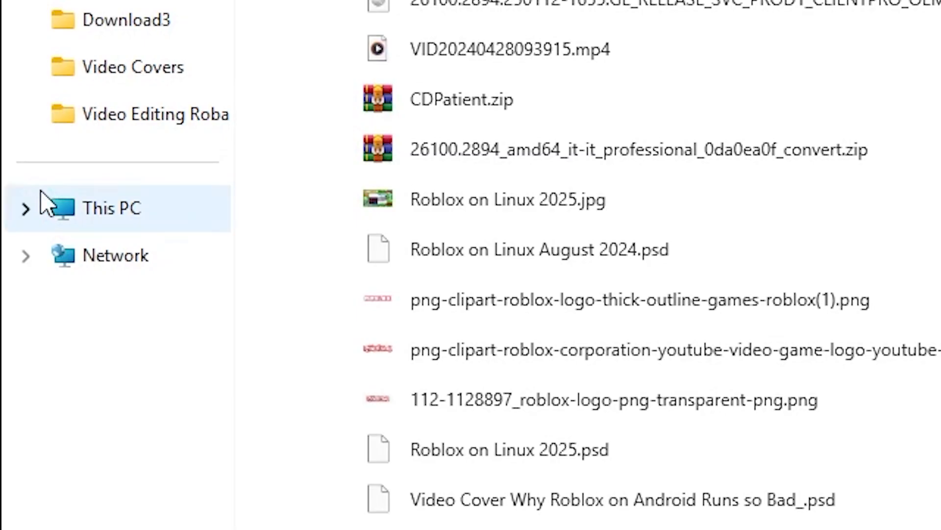
pyautogui.click(25, 213)
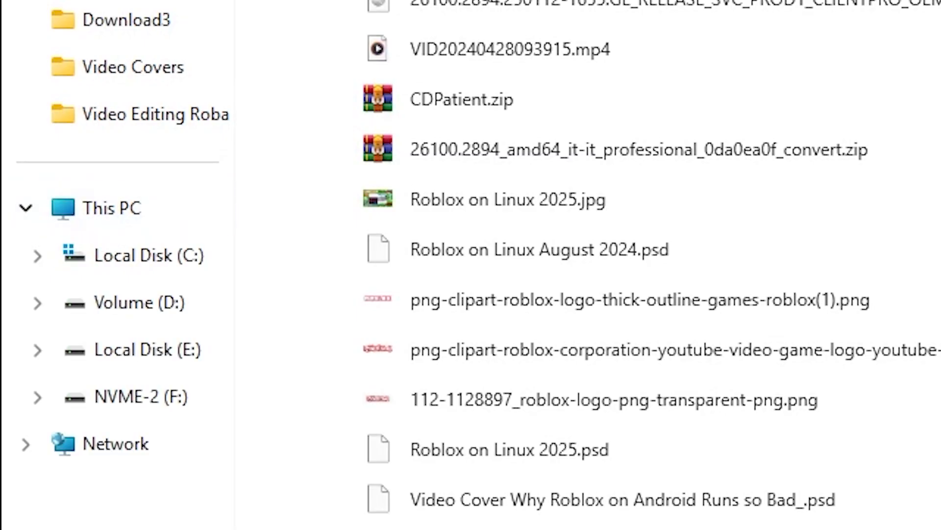
pyautogui.click(184, 223)
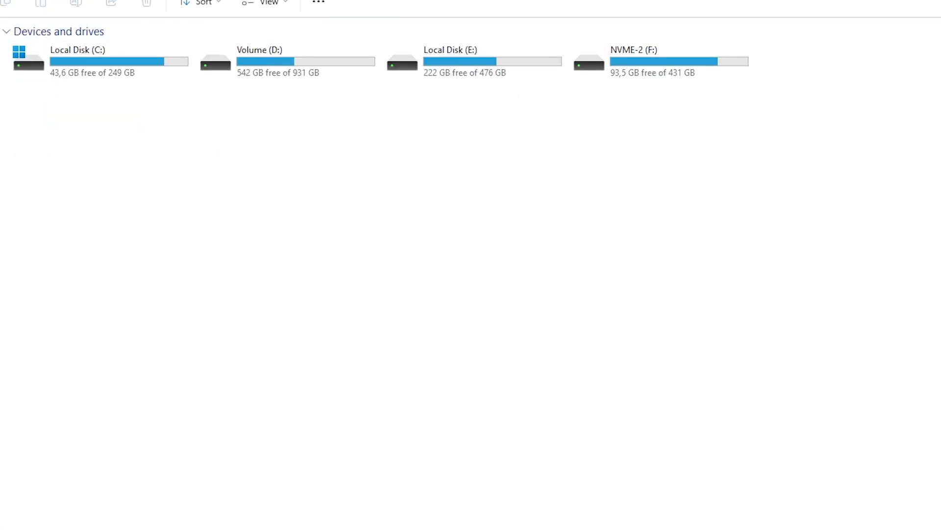
pyautogui.click(763, 113)
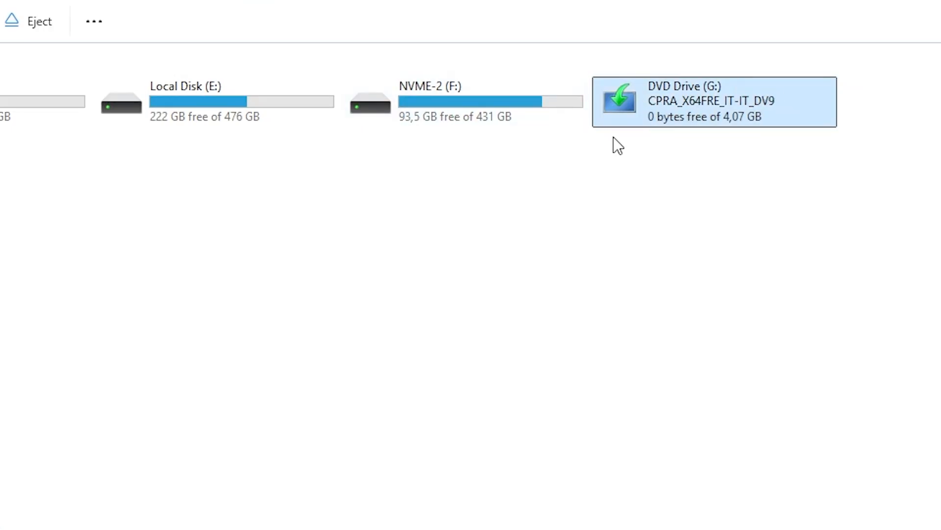
pyautogui.rightClick(672, 107)
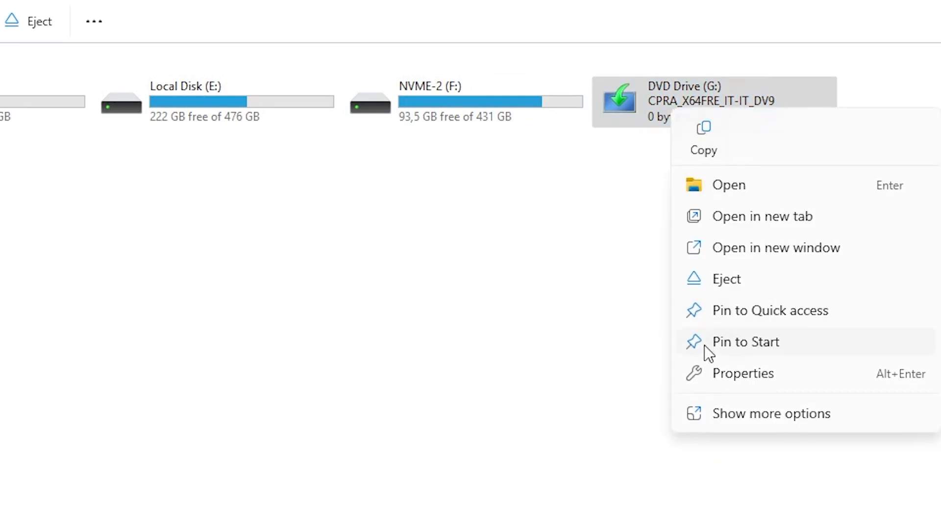
pyautogui.click(751, 285)
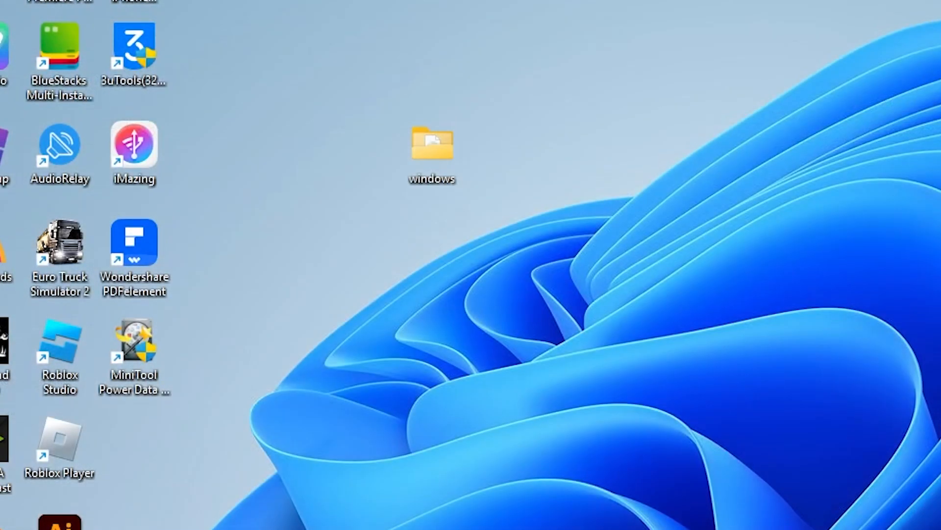
pyautogui.rightClick(436, 146)
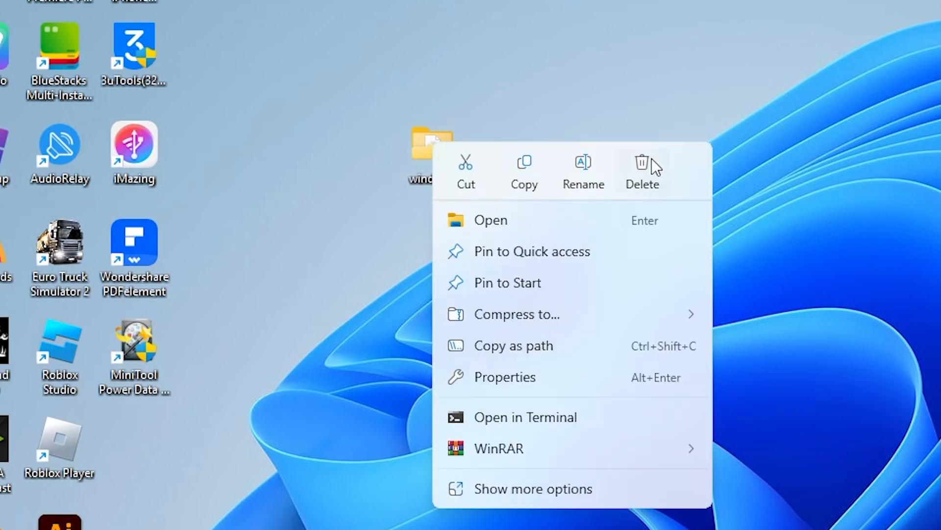
pyautogui.click(532, 123)
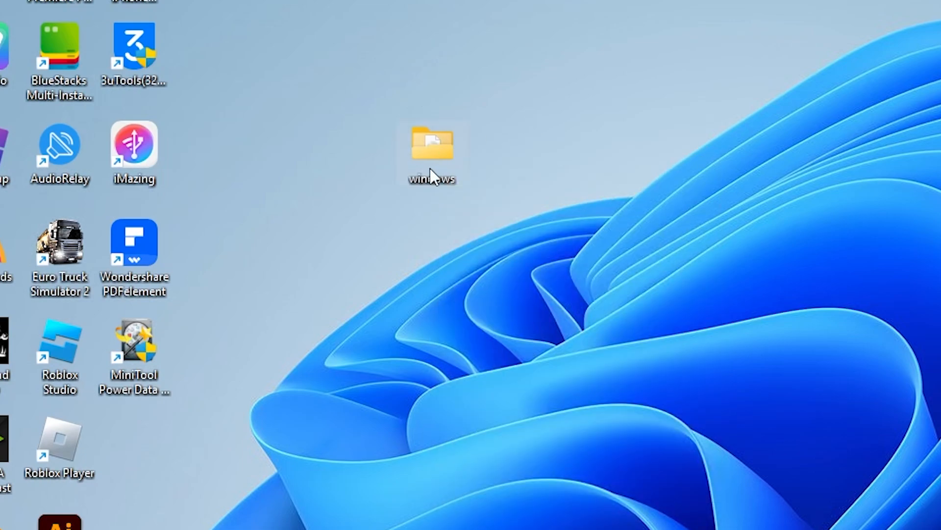
pyautogui.doubleClick(430, 169)
pyautogui.click(272, 195)
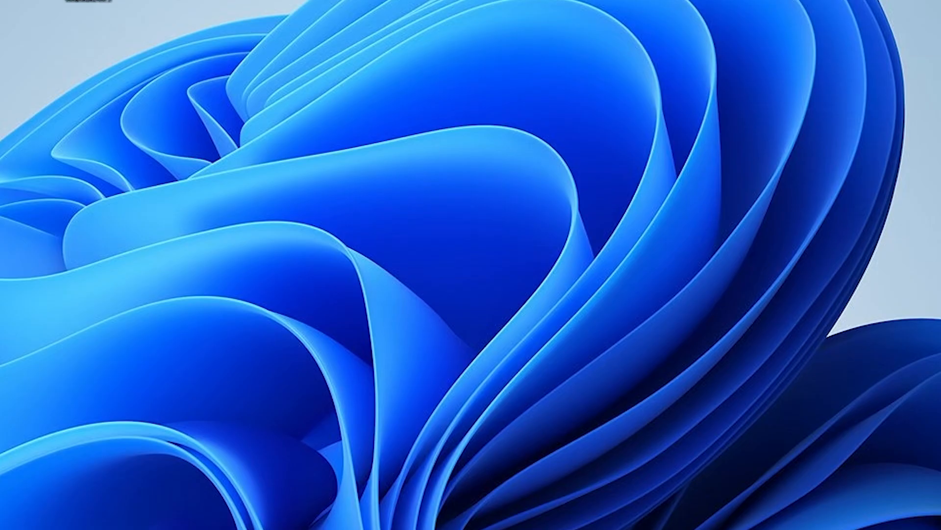
# Step: Search for "disk", run Disk Cleanup as administrator, and choose the (C:) drive to clean up
pyautogui.click(369, 518)
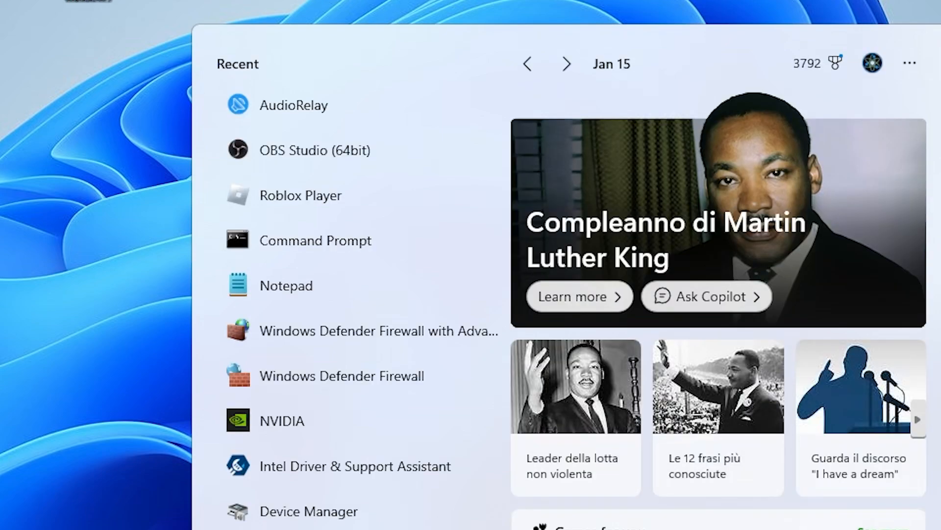
pyautogui.write('disk')
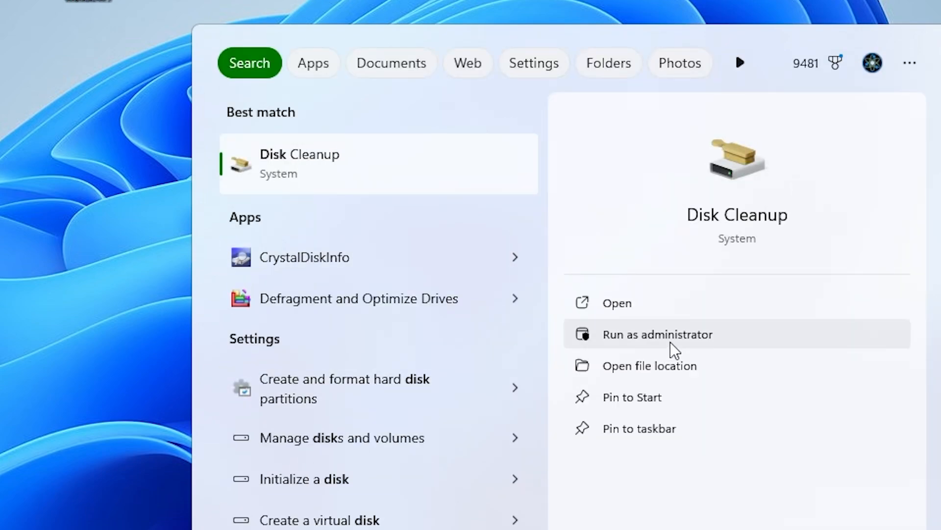
pyautogui.click(673, 349)
pyautogui.click(417, 251)
pyautogui.click(431, 251)
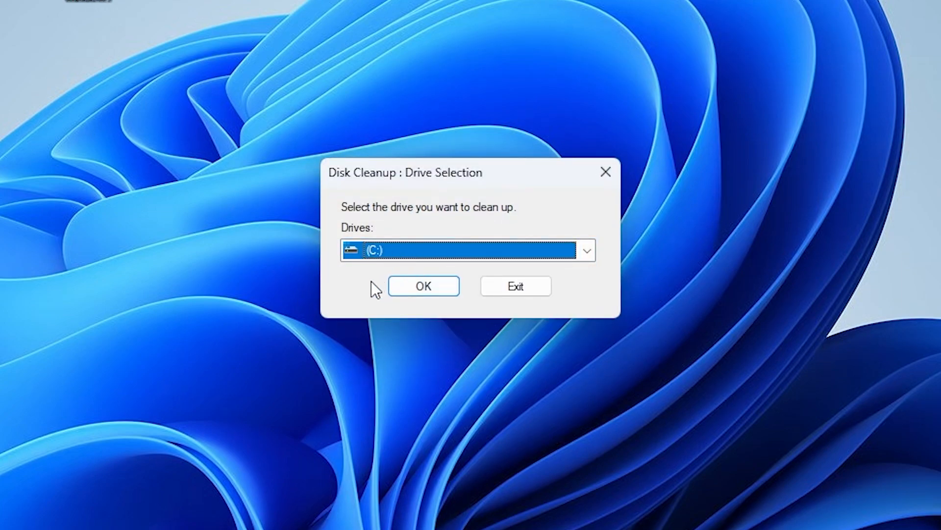
pyautogui.click(411, 287)
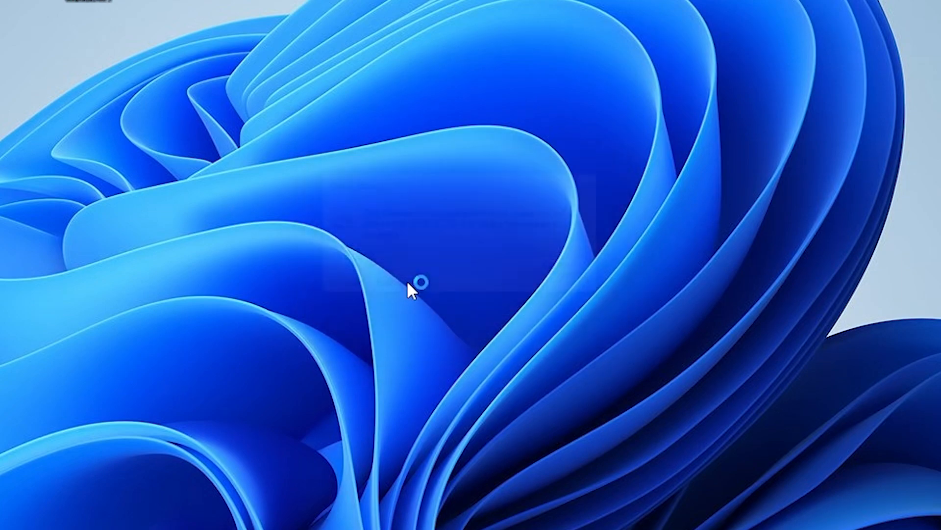
# Step: Mark Windows Update Cleanup, Microsoft Defender Antivirus, Windows upgrade log files, Windows error reports, DirectX Shader Cache and Delivery Optimization Files for deletion
pyautogui.scroll(-2, 549, 123)
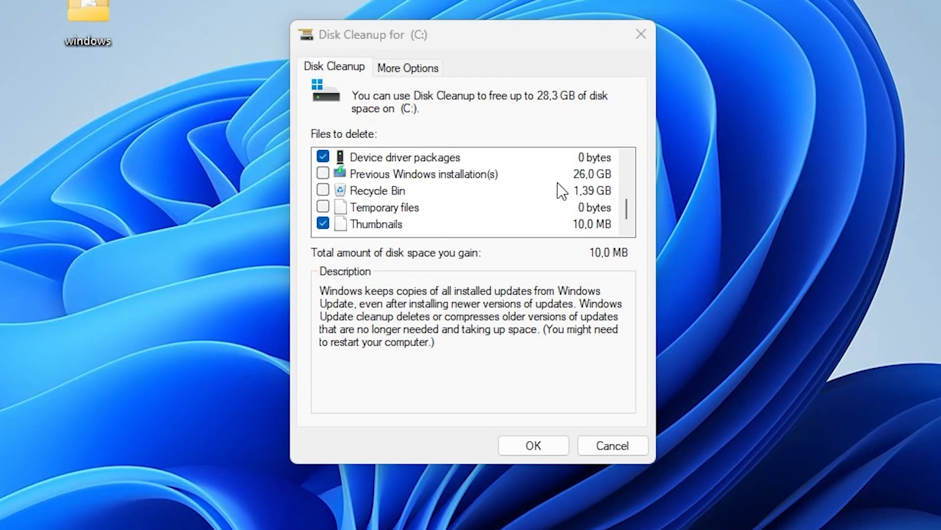
pyautogui.scroll(3, 490, 201)
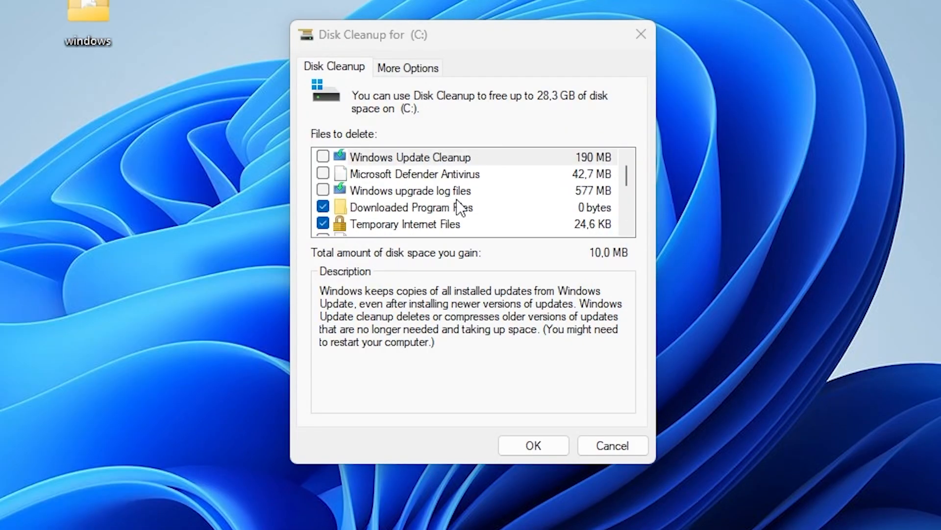
pyautogui.click(323, 157)
pyautogui.click(323, 173)
pyautogui.click(323, 190)
pyautogui.scroll(-1, 319, 196)
pyautogui.click(323, 191)
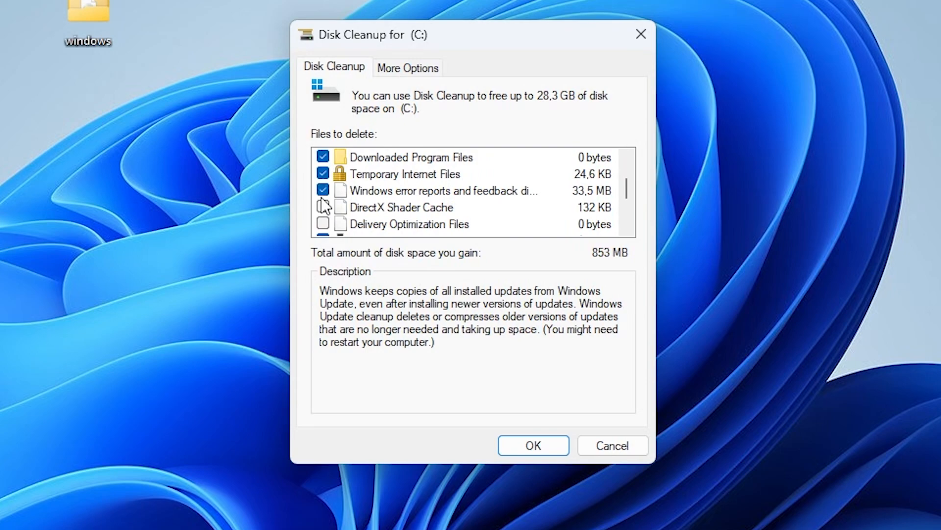
pyautogui.click(323, 207)
pyautogui.click(322, 223)
pyautogui.click(323, 234)
# Step: Also mark Previous Windows installation(s), Recycle Bin and Temporary files for deletion
pyautogui.scroll(-1, 321, 216)
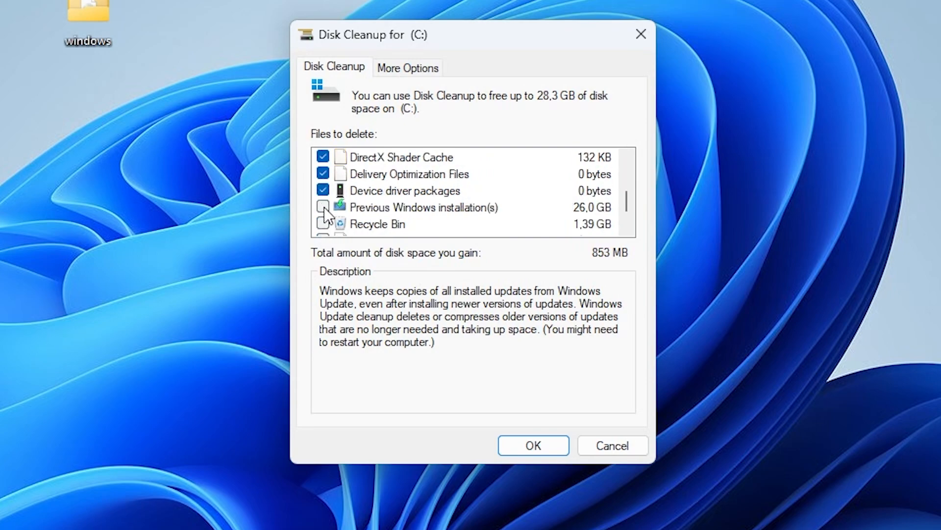
pyautogui.click(323, 207)
pyautogui.click(323, 207)
pyautogui.click(322, 207)
pyautogui.scroll(-1, 529, 214)
pyautogui.click(323, 190)
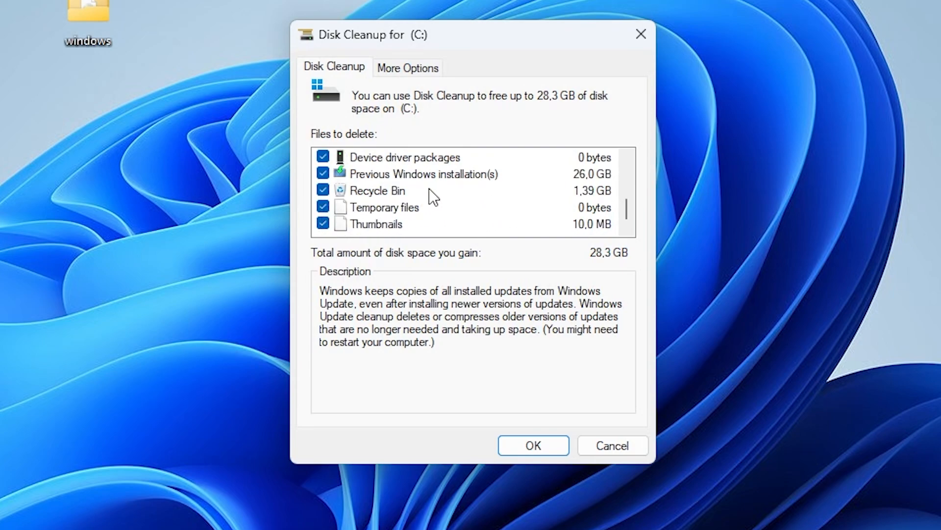
# Step: Review the marked file types, start the cleanup of (C:), and confirm removing the previous Windows installations
pyautogui.scroll(3, 414, 202)
pyautogui.scroll(-3, 417, 201)
pyautogui.scroll(2, 416, 201)
pyautogui.scroll(-1, 415, 198)
pyautogui.scroll(2, 413, 196)
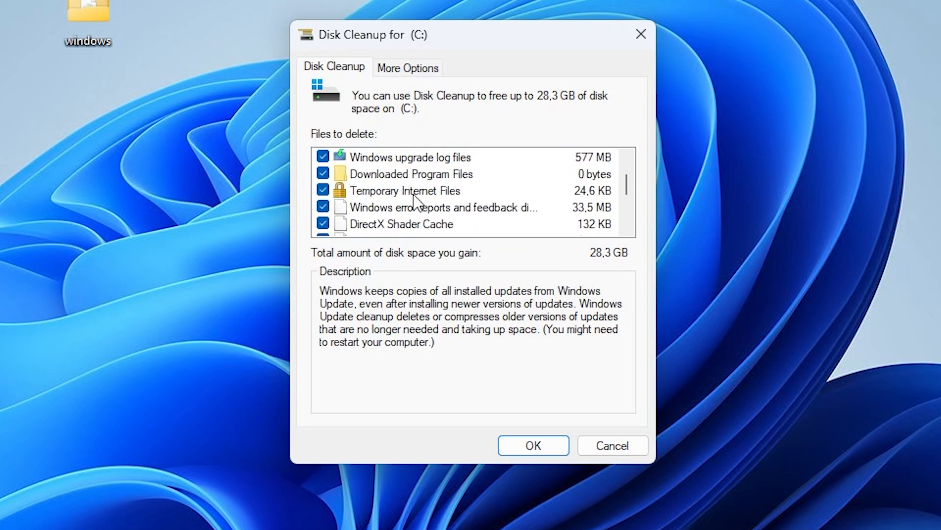
pyautogui.scroll(-3, 414, 200)
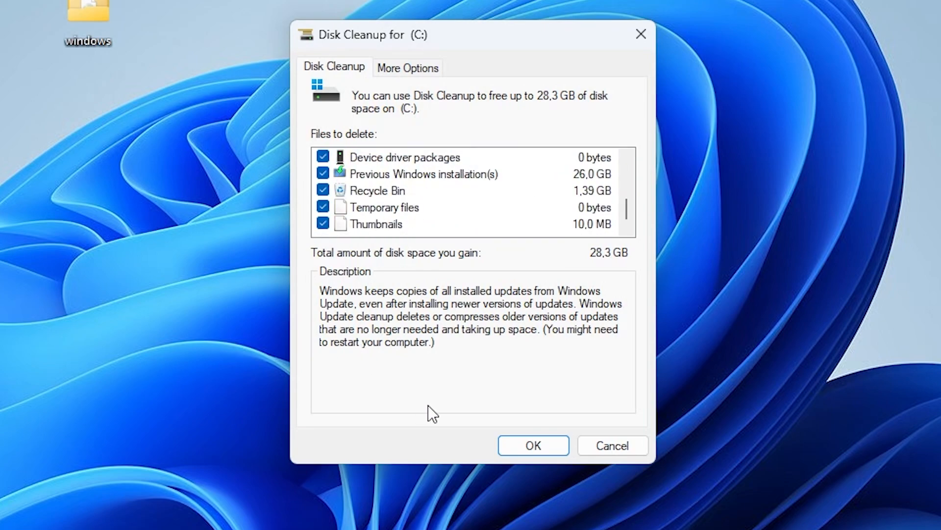
pyautogui.click(532, 445)
pyautogui.click(505, 306)
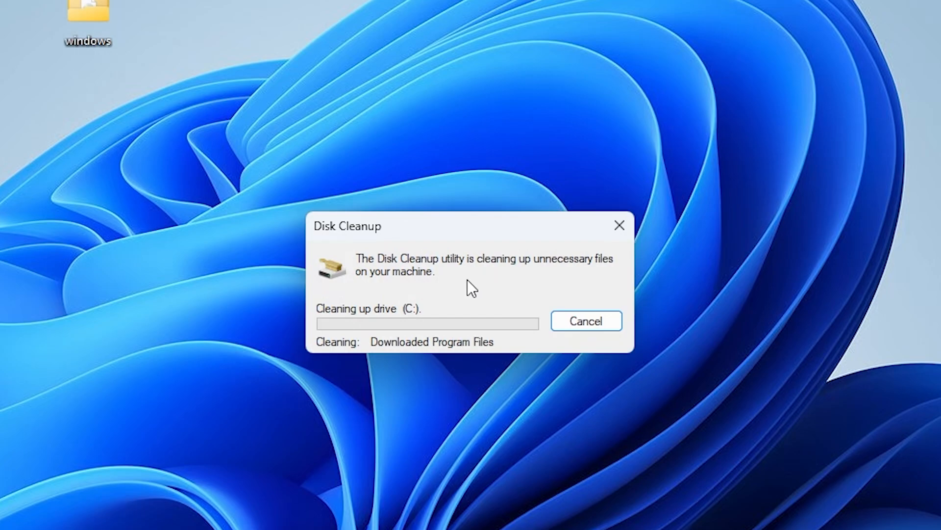
pyautogui.moveTo(434, 218); pyautogui.dragTo(410, 168)
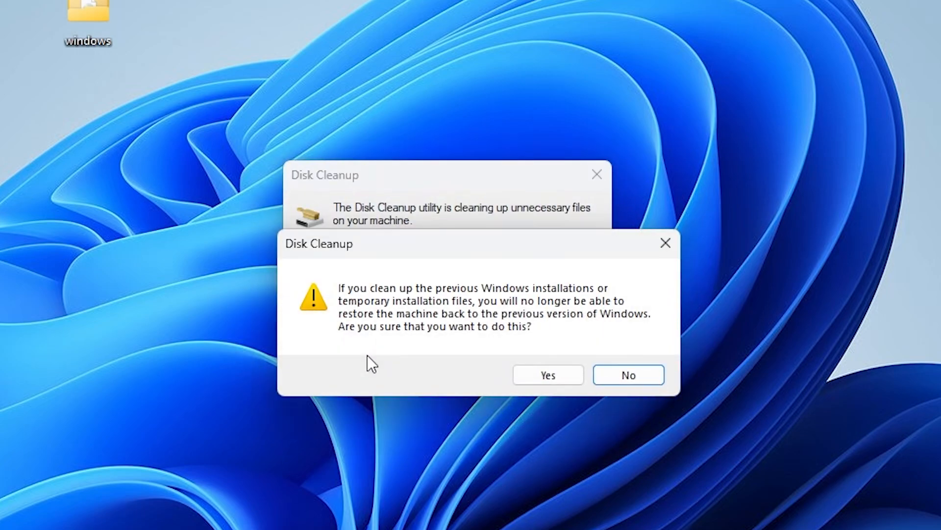
pyautogui.moveTo(411, 248); pyautogui.dragTo(380, 167)
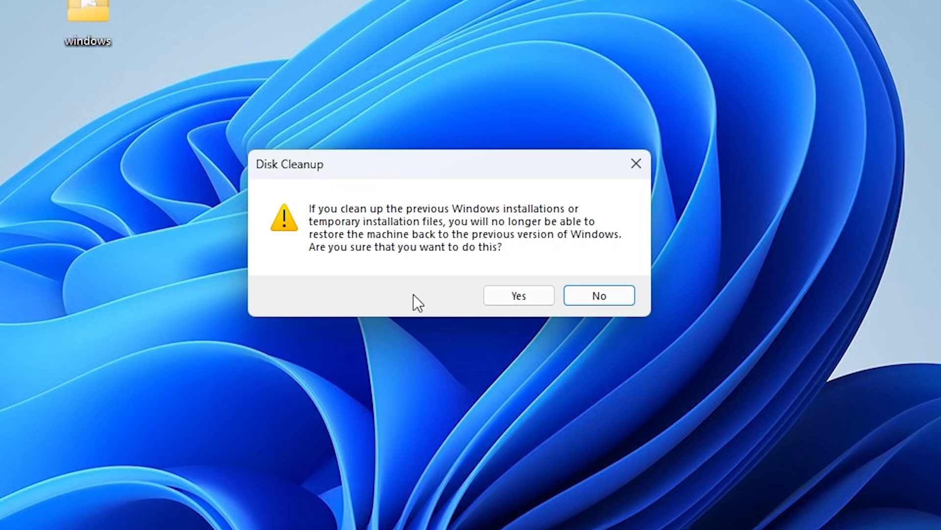
pyautogui.click(491, 297)
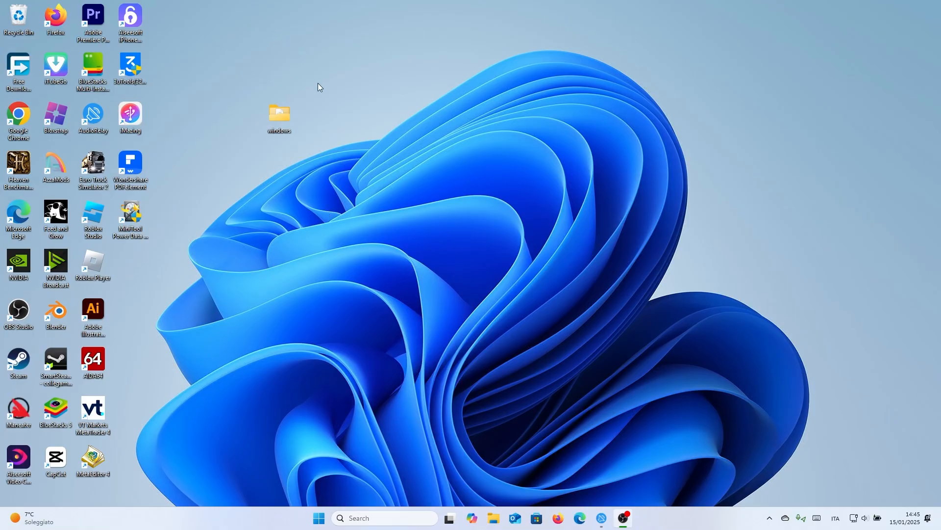
# Step: Check the Windows version with winver and the update status in Windows Update, and close the windows
pyautogui.moveTo(260, 286); pyautogui.dragTo(441, 343)
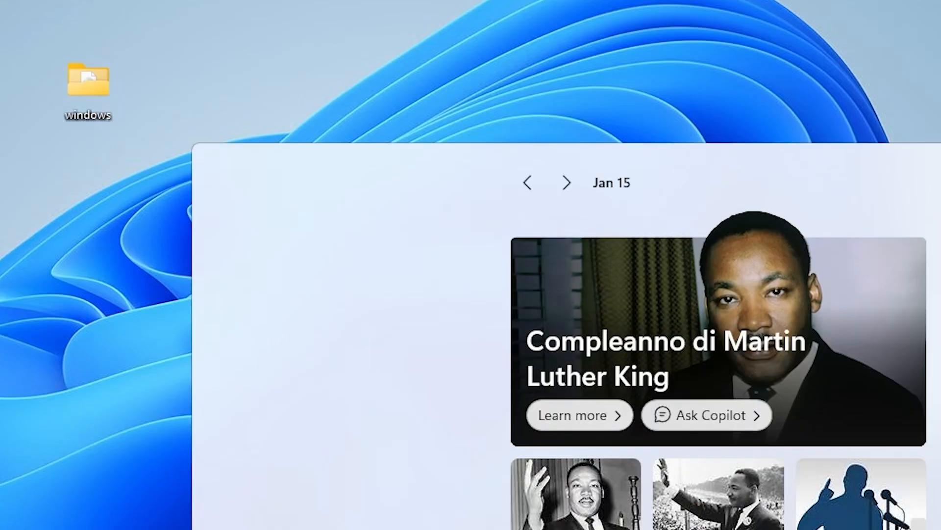
pyautogui.write('win')
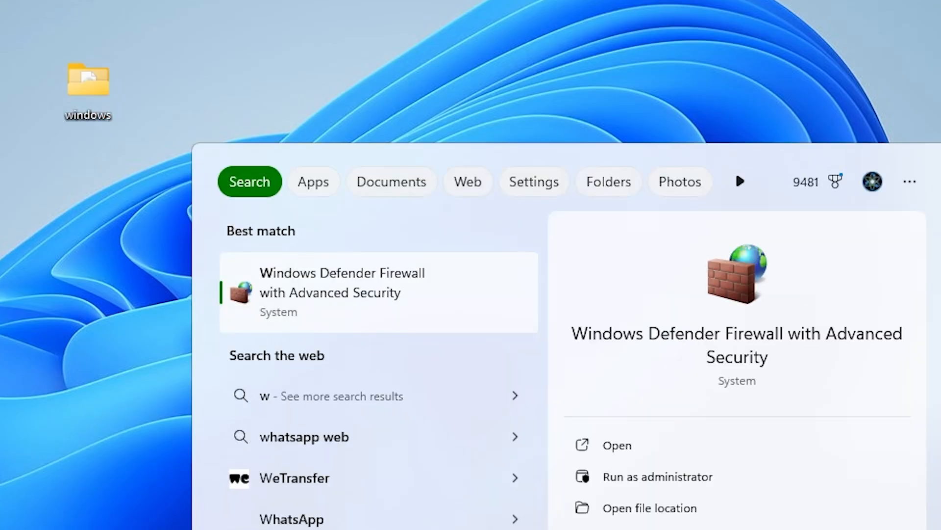
pyautogui.write('ver')
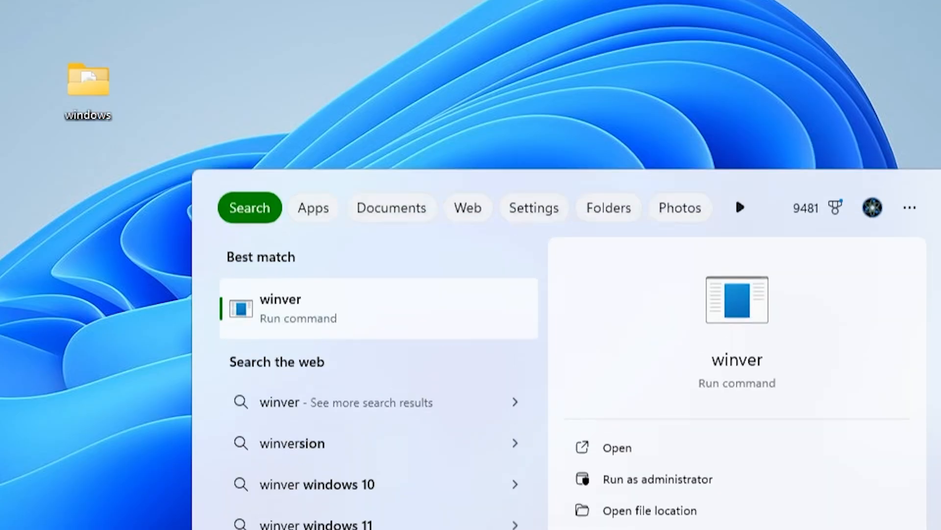
pyautogui.press('Return')
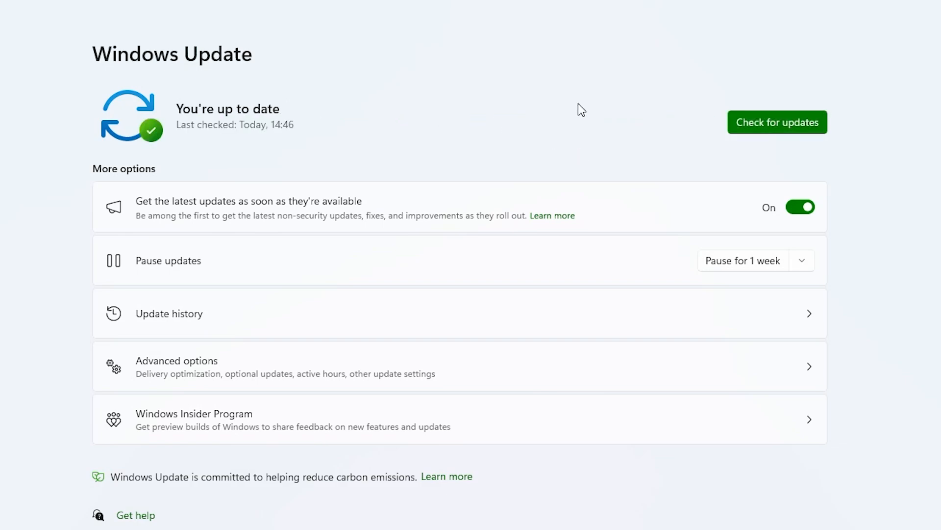
pyautogui.click(929, 7)
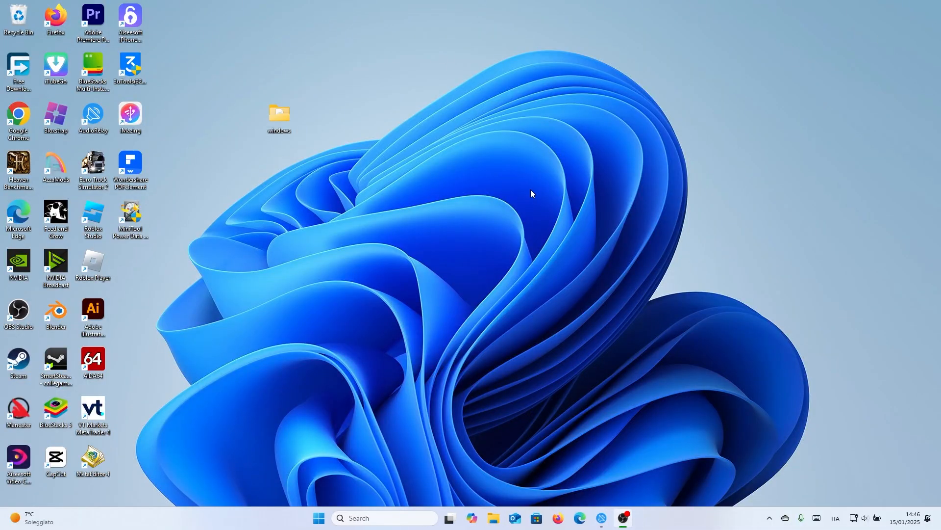